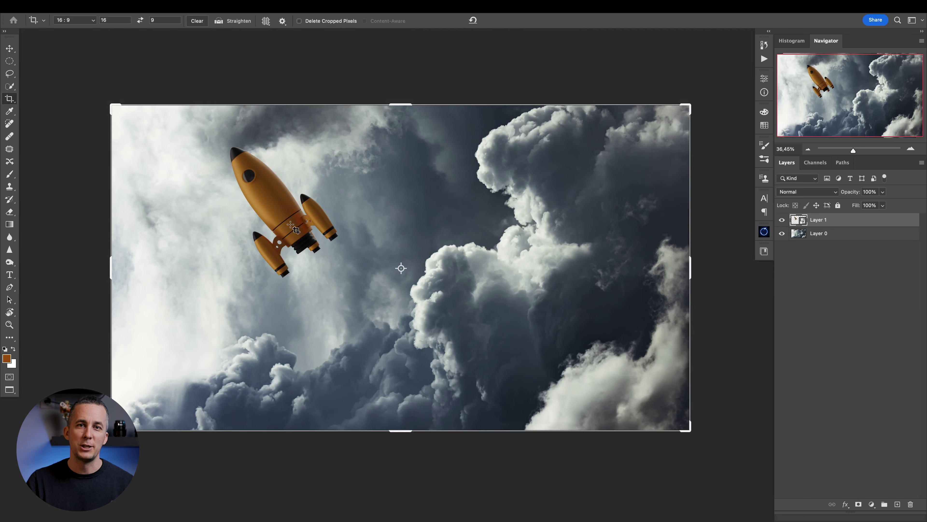
Step: Move the rocket slightly closer to the centre of the canvas
{"action": "left_click_drag", "start_coordinate": [302, 233], "coordinate": [323, 236]}
{"action": "key", "text": "c"}
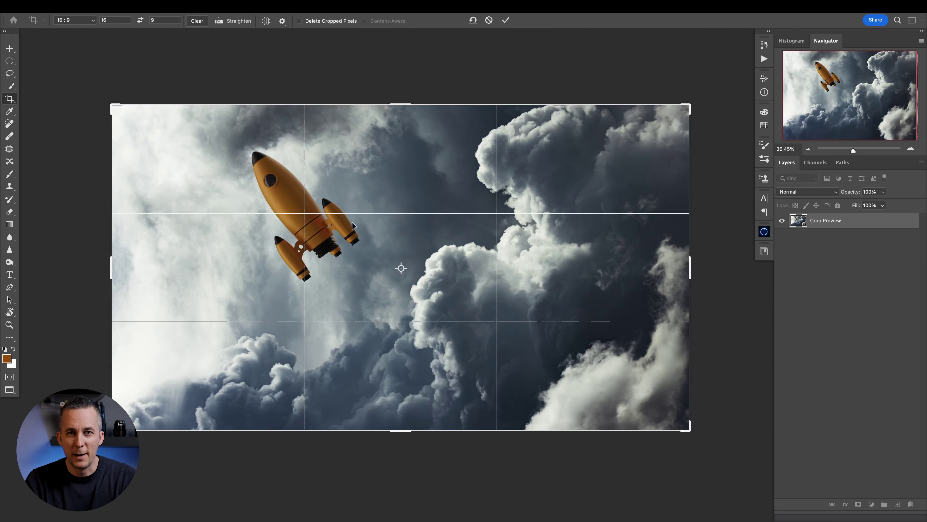
{"action": "key", "text": "Return"}
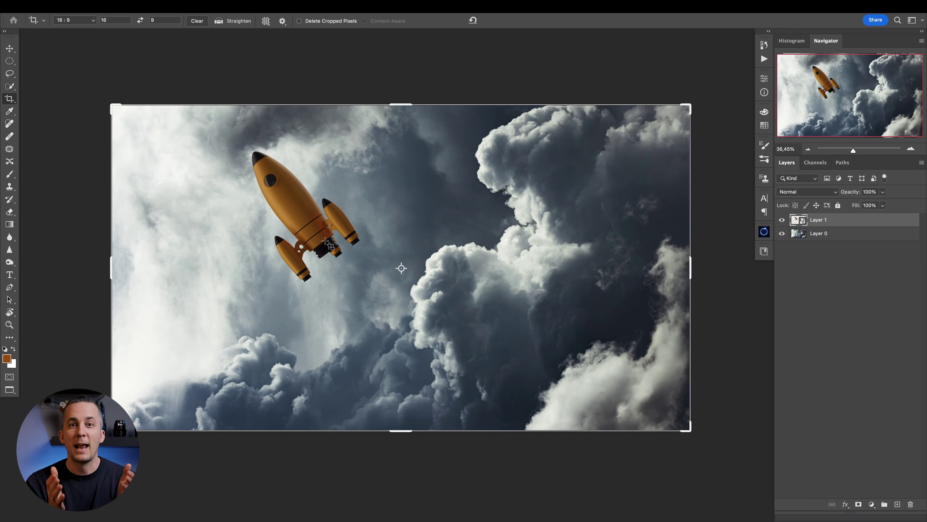
{"action": "key", "text": "b"}
{"action": "left_click", "coordinate": [326, 234]}
{"action": "key", "text": "Escape"}
{"action": "key", "text": "v"}
{"action": "left_click_drag", "start_coordinate": [324, 238], "coordinate": [326, 237]}
Step: Create a new layer above the rocket layer and name it "Smoke trail"
{"action": "left_click", "coordinate": [897, 504]}
{"action": "double_click", "coordinate": [819, 220]}
{"action": "type", "text": "Smoke"}
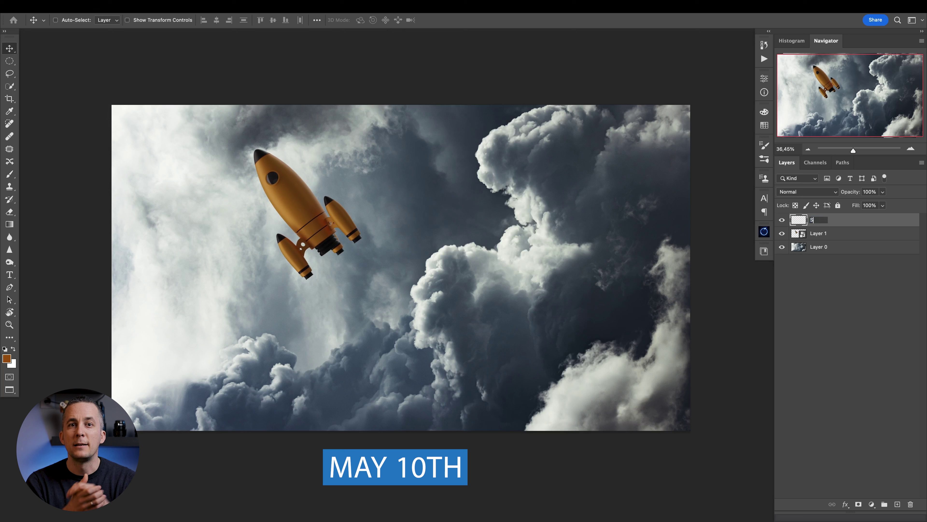
{"action": "key", "text": "Return"}
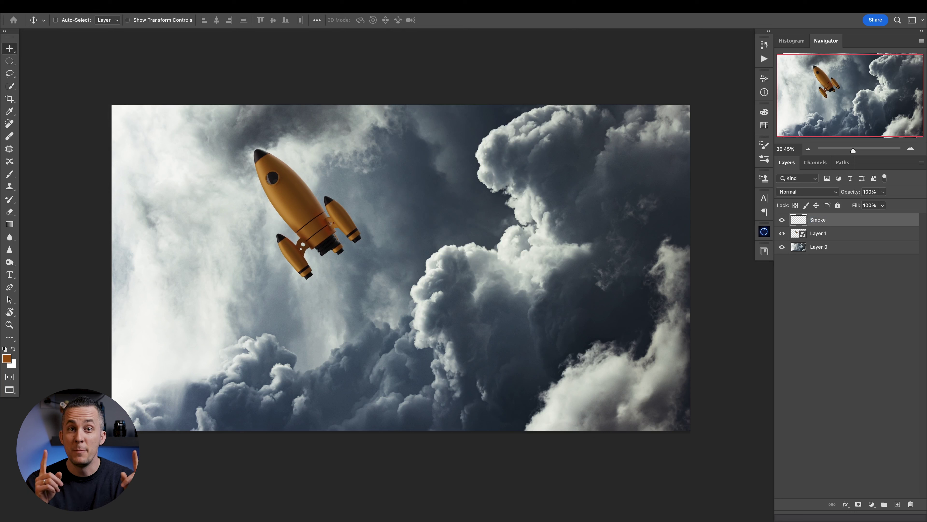
{"action": "left_click", "coordinate": [826, 220]}
{"action": "type", "text": "t"}
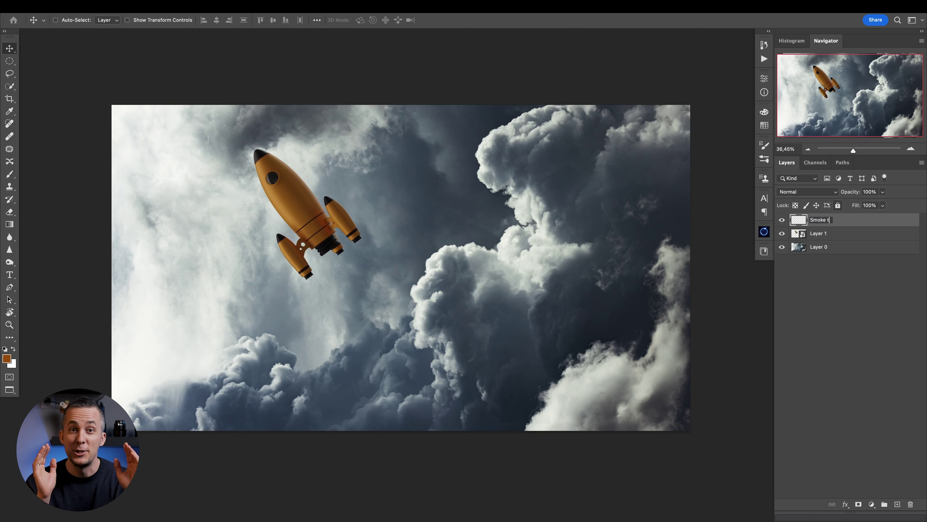
{"action": "type", "text": "rai"}
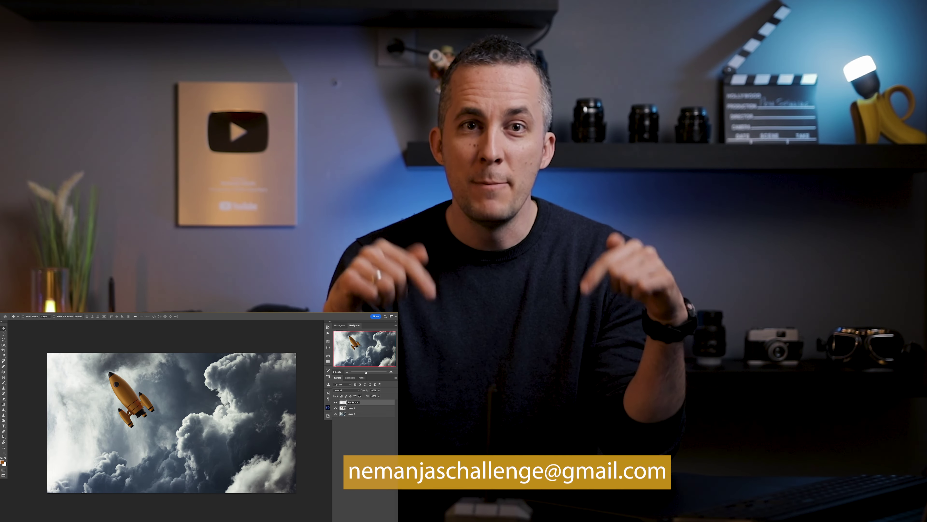
{"action": "type", "text": "l"}
{"action": "key", "text": "Return"}
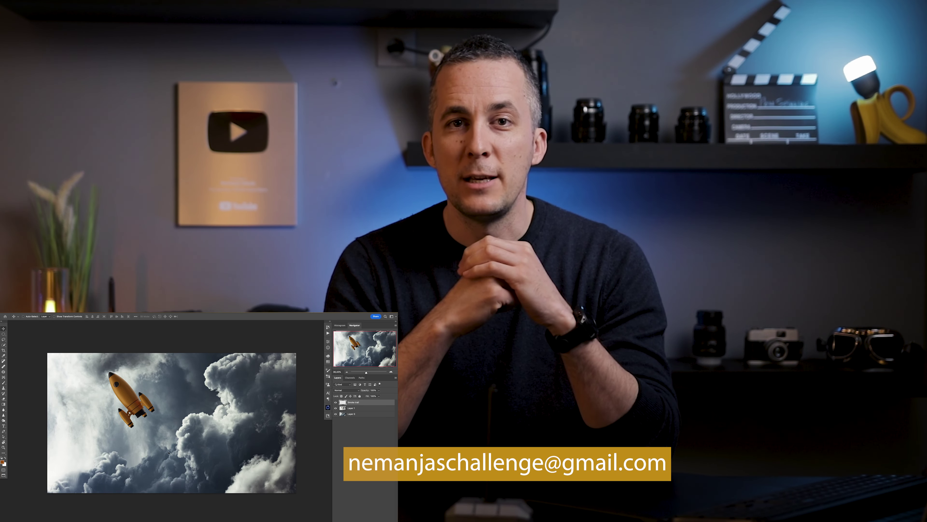
Step: Choose the Cloud Brush preset for the Brush tool and reduce its size to 175 px
{"action": "key", "text": "b"}
{"action": "right_click", "coordinate": [169, 453]}
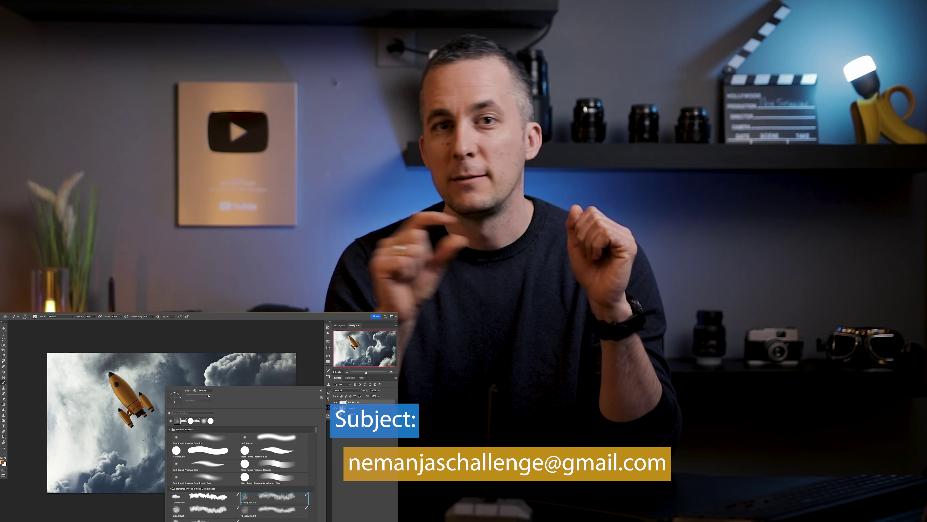
{"action": "left_click", "coordinate": [150, 439]}
{"action": "right_click", "coordinate": [178, 449]}
{"action": "left_click", "coordinate": [222, 498]}
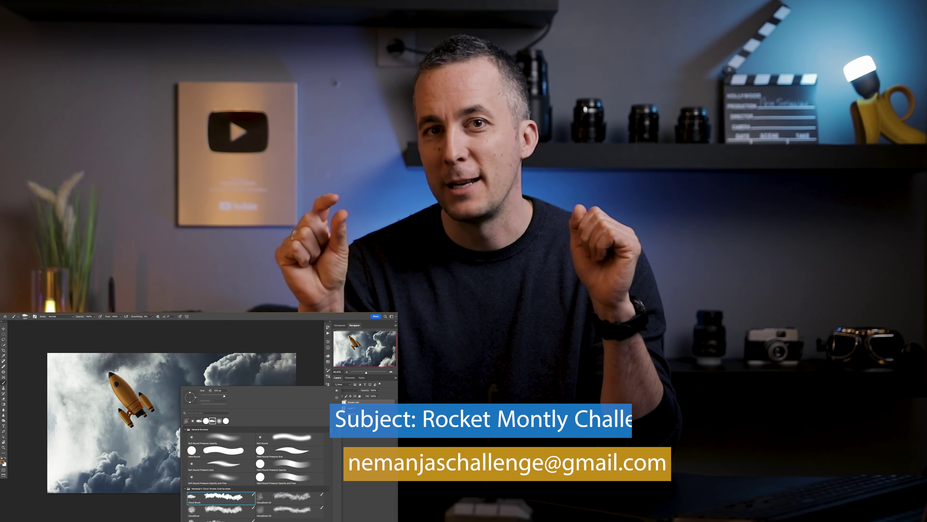
{"action": "left_click_drag", "start_coordinate": [144, 419], "coordinate": [157, 448]}
{"action": "key", "text": "super+z"}
{"action": "key", "text": "bracketleft"}
{"action": "key", "text": "bracketleft"}
{"action": "key", "text": "bracketleft"}
{"action": "key", "text": "bracketleft"}
{"action": "key", "text": "bracketleft"}
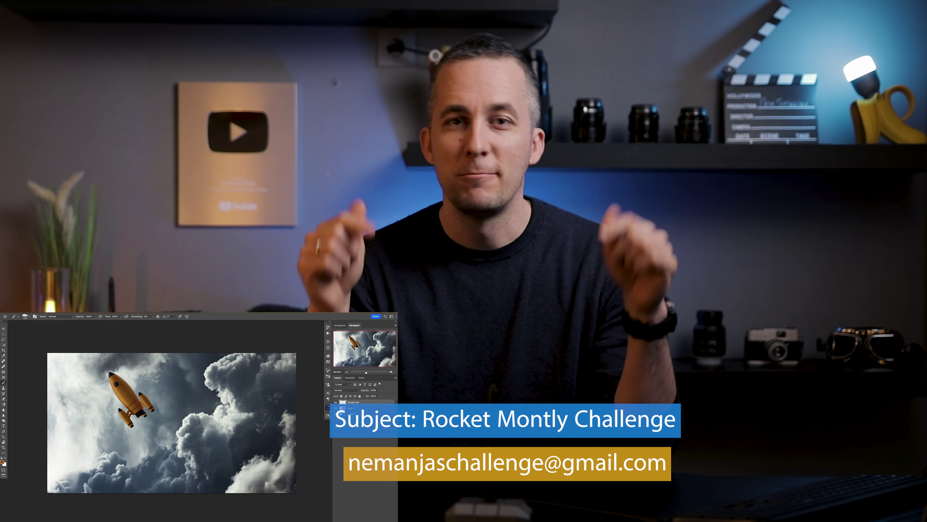
Step: Sample a cloud blue-grey as the second colour and paint a curved white smoke trail from the main engine to the canvas's lower edge
{"action": "key", "text": "d"}
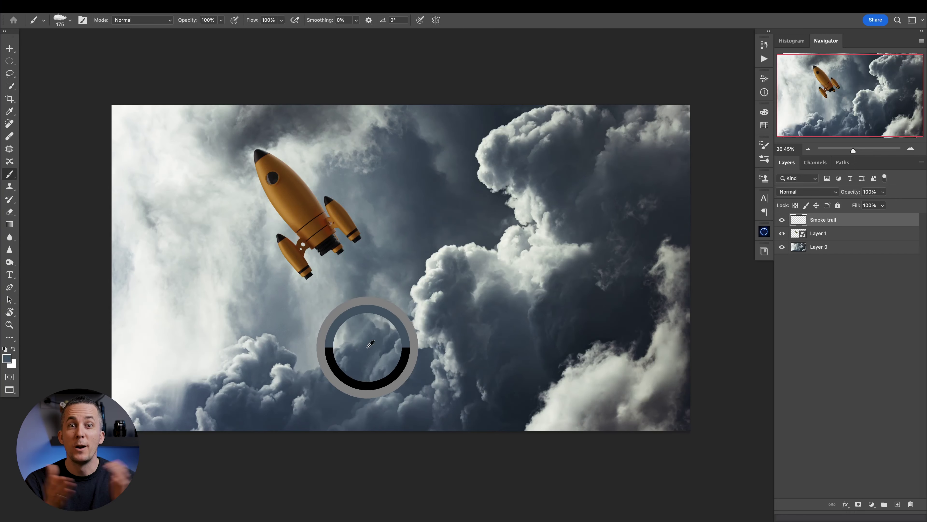
{"action": "key", "text": "x"}
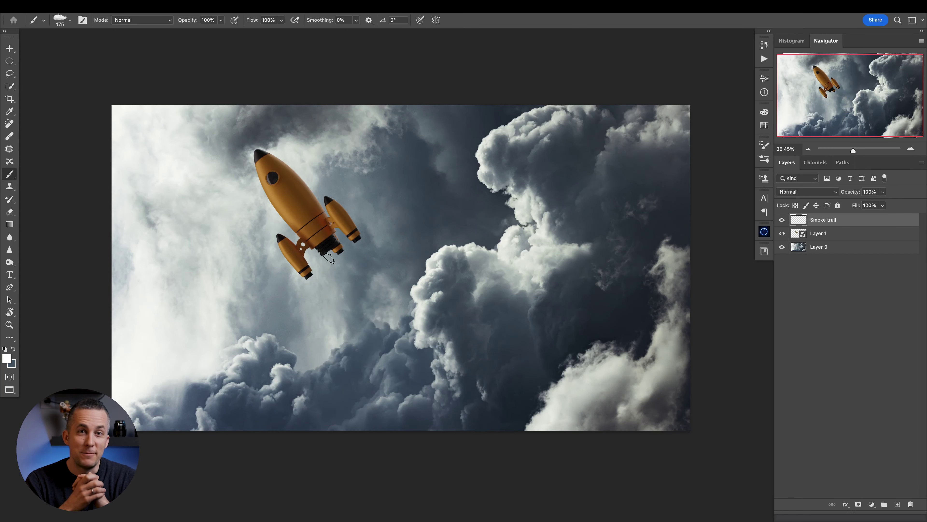
{"action": "left_click_drag", "start_coordinate": [332, 250], "coordinate": [349, 290]}
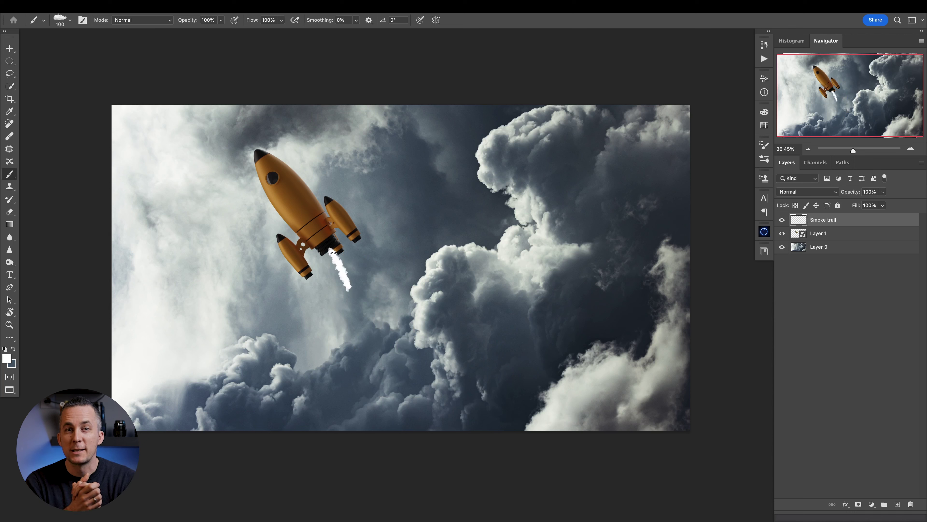
{"action": "mouse_move", "coordinate": [333, 251]}
{"action": "left_mouse_down"}
{"action": "mouse_move", "coordinate": [359, 300]}
{"action": "mouse_move", "coordinate": [388, 401]}
{"action": "left_mouse_up"}
{"action": "left_click_drag", "start_coordinate": [335, 260], "coordinate": [385, 429]}
{"action": "left_click_drag", "start_coordinate": [349, 301], "coordinate": [371, 411]}
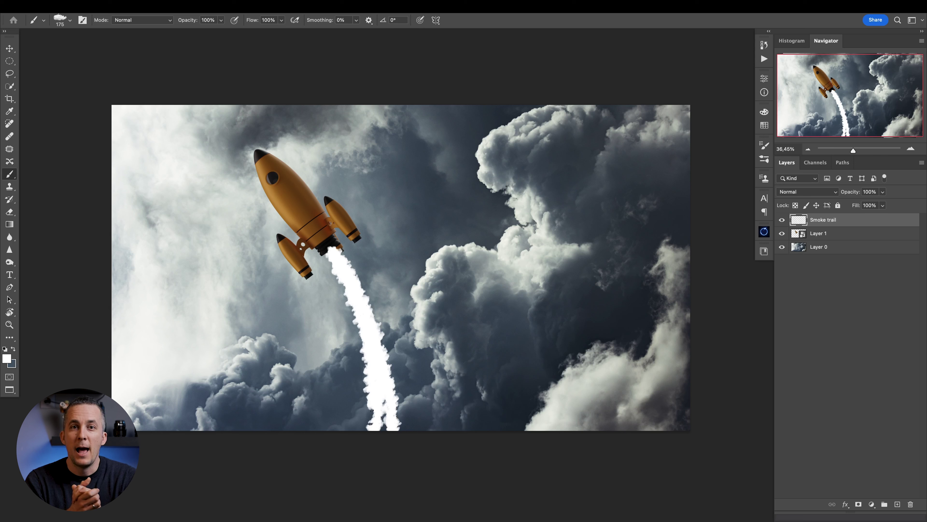
Step: Widen and soften the smoke trail's edges with white strokes at 40% brush opacity
{"action": "key", "text": "4"}
{"action": "mouse_move", "coordinate": [366, 359]}
{"action": "left_mouse_down"}
{"action": "mouse_move", "coordinate": [371, 415]}
{"action": "mouse_move", "coordinate": [386, 427]}
{"action": "mouse_move", "coordinate": [382, 371]}
{"action": "left_mouse_up"}
{"action": "left_click_drag", "start_coordinate": [364, 307], "coordinate": [402, 426]}
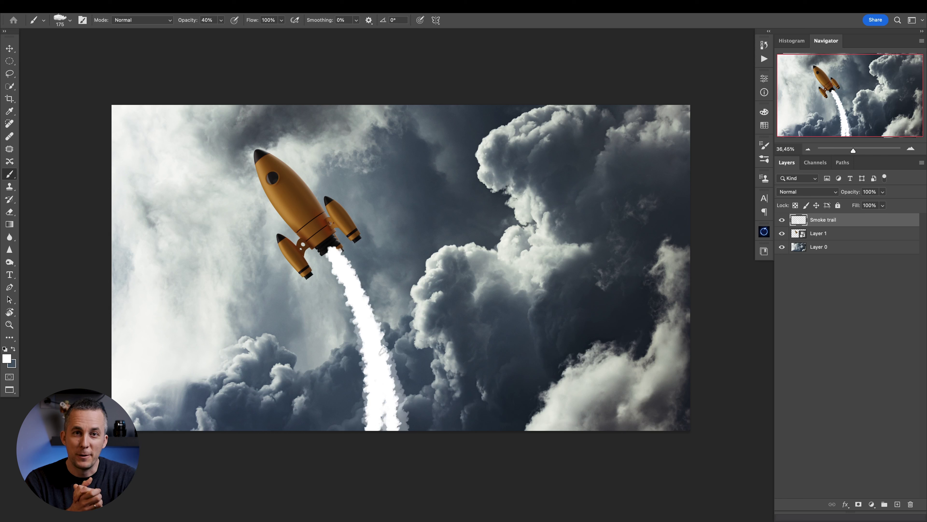
{"action": "left_click_drag", "start_coordinate": [339, 260], "coordinate": [399, 427]}
{"action": "mouse_move", "coordinate": [388, 370]}
{"action": "left_mouse_down"}
{"action": "mouse_move", "coordinate": [383, 352]}
{"action": "mouse_move", "coordinate": [375, 363]}
{"action": "left_mouse_up"}
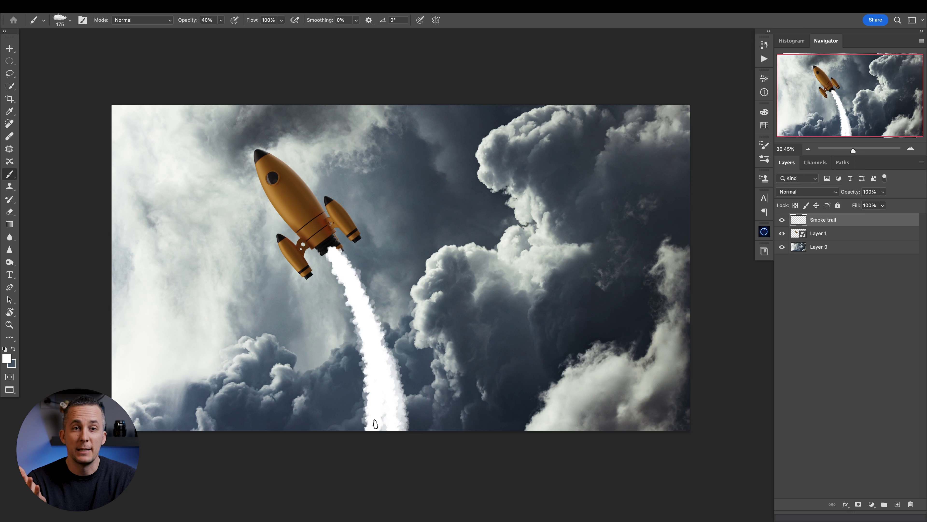
Step: Set up the Cloud/Dust 02 brush in blue-grey at 20% opacity and add a new layer clipped to the Smoke trail layer
{"action": "key", "text": "x"}
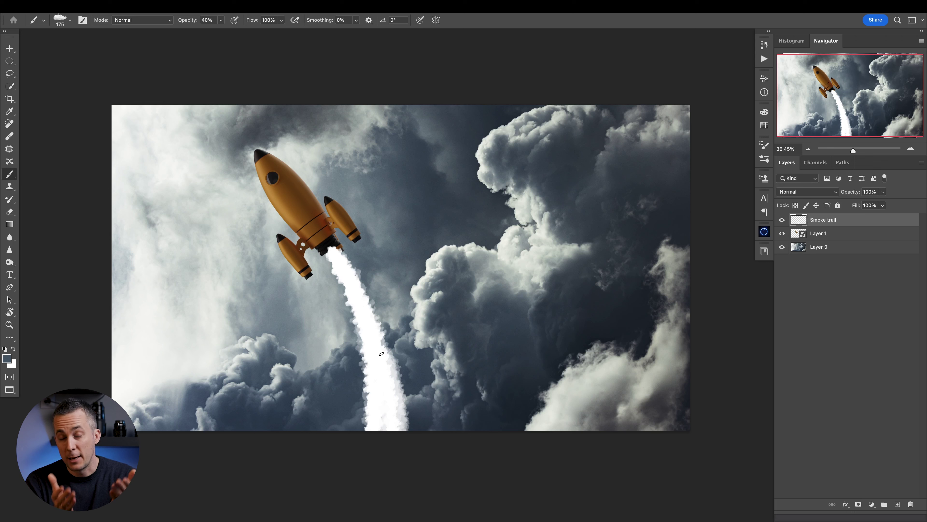
{"action": "right_click", "coordinate": [364, 287]}
{"action": "left_click", "coordinate": [615, 439]}
{"action": "left_click", "coordinate": [344, 254]}
{"action": "left_click_drag", "start_coordinate": [345, 258], "coordinate": [386, 371]}
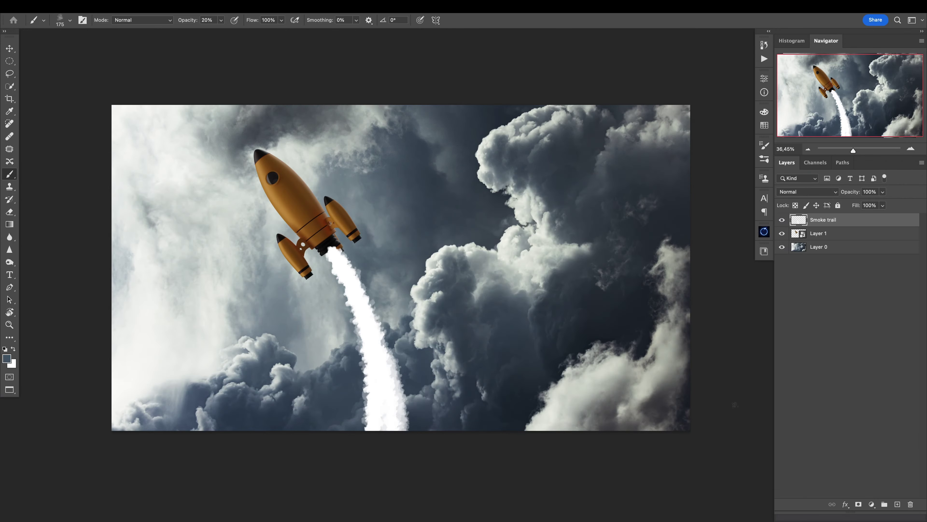
{"action": "left_click", "coordinate": [897, 504]}
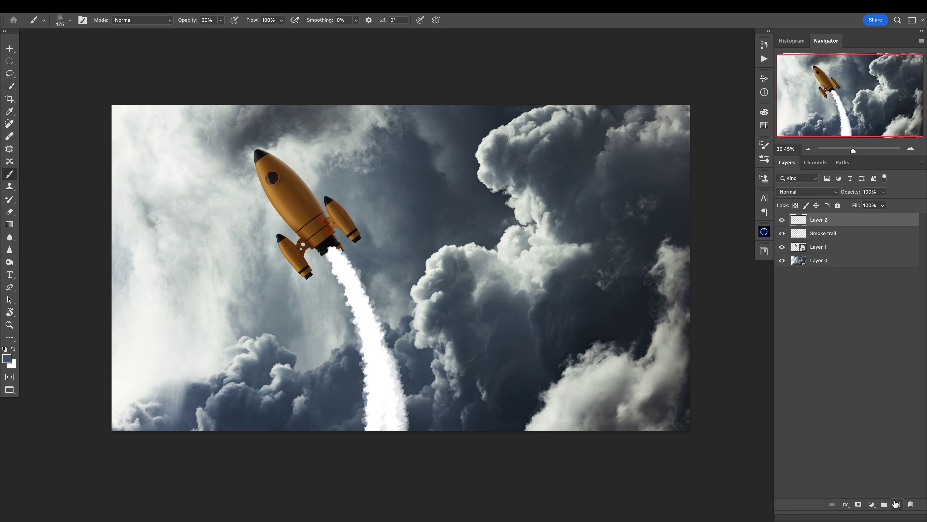
{"action": "left_click", "coordinate": [813, 224], "text": "alt"}
Step: Shade the length of the smoke trail with blue-grey strokes on the clipped layer at 20% and 10% brush opacity
{"action": "mouse_move", "coordinate": [366, 290]}
{"action": "left_mouse_down"}
{"action": "mouse_move", "coordinate": [401, 420]}
{"action": "mouse_move", "coordinate": [392, 349]}
{"action": "mouse_move", "coordinate": [403, 428]}
{"action": "left_mouse_up"}
{"action": "mouse_move", "coordinate": [380, 338]}
{"action": "left_mouse_down"}
{"action": "mouse_move", "coordinate": [400, 428]}
{"action": "mouse_move", "coordinate": [391, 428]}
{"action": "left_mouse_up"}
{"action": "left_click_drag", "start_coordinate": [395, 393], "coordinate": [397, 470]}
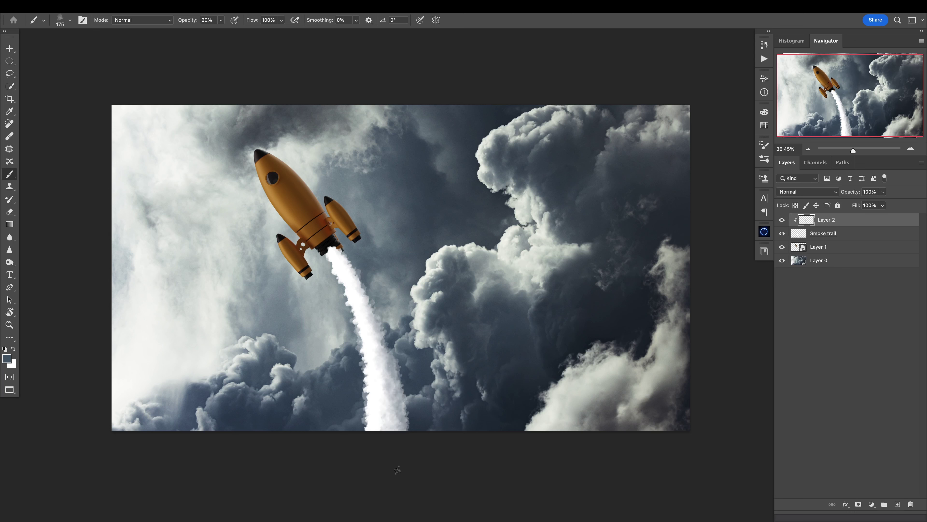
{"action": "left_click_drag", "start_coordinate": [386, 362], "coordinate": [393, 429]}
{"action": "mouse_move", "coordinate": [338, 256]}
{"action": "left_mouse_down"}
{"action": "mouse_move", "coordinate": [385, 428]}
{"action": "mouse_move", "coordinate": [381, 389]}
{"action": "left_mouse_up"}
{"action": "left_click_drag", "start_coordinate": [341, 254], "coordinate": [381, 366]}
{"action": "left_click_drag", "start_coordinate": [350, 282], "coordinate": [373, 364]}
{"action": "key", "text": "super+z"}
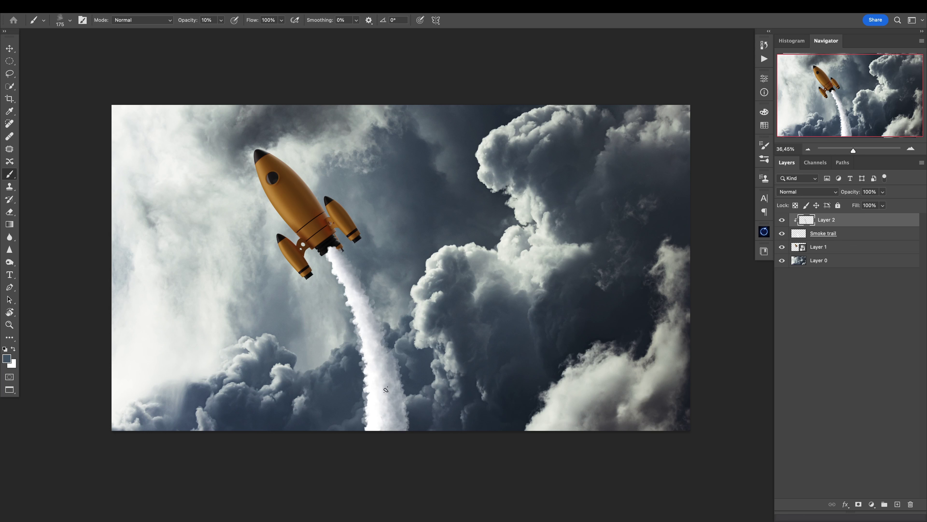
{"action": "left_click_drag", "start_coordinate": [383, 336], "coordinate": [403, 419]}
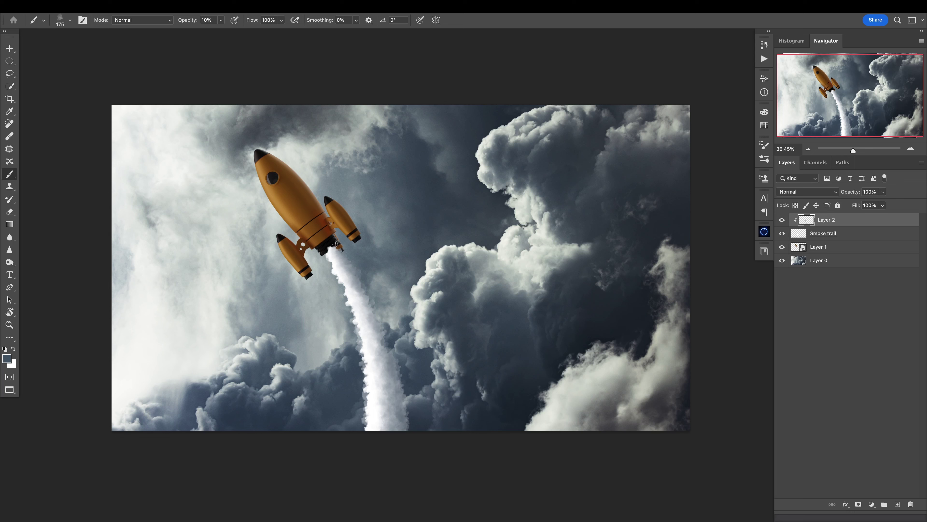
{"action": "left_click_drag", "start_coordinate": [347, 269], "coordinate": [369, 318]}
Step: Add a layer mask to the Smoke trail layer for work around the main engine
{"action": "left_click", "coordinate": [800, 234]}
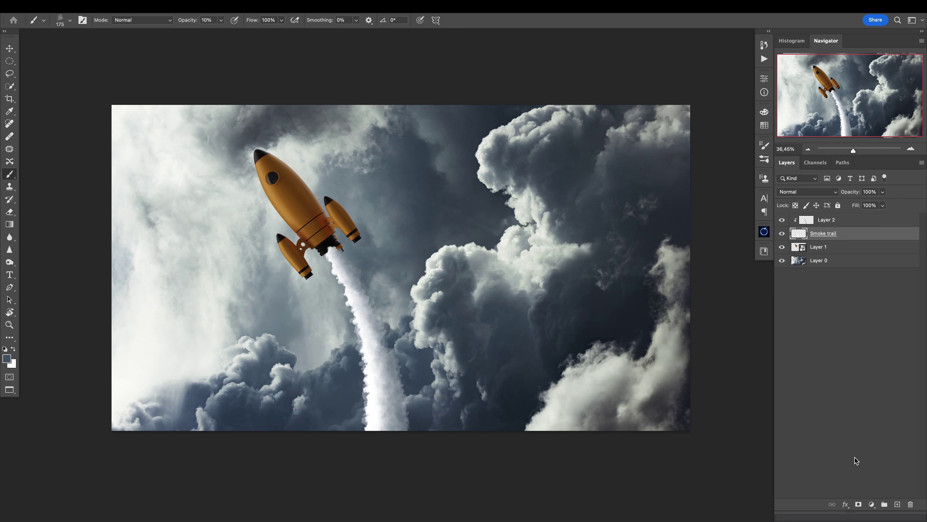
{"action": "left_click", "coordinate": [859, 504]}
{"action": "left_click", "coordinate": [331, 251], "text": "super"}
{"action": "left_click_drag", "start_coordinate": [330, 250], "coordinate": [372, 249]}
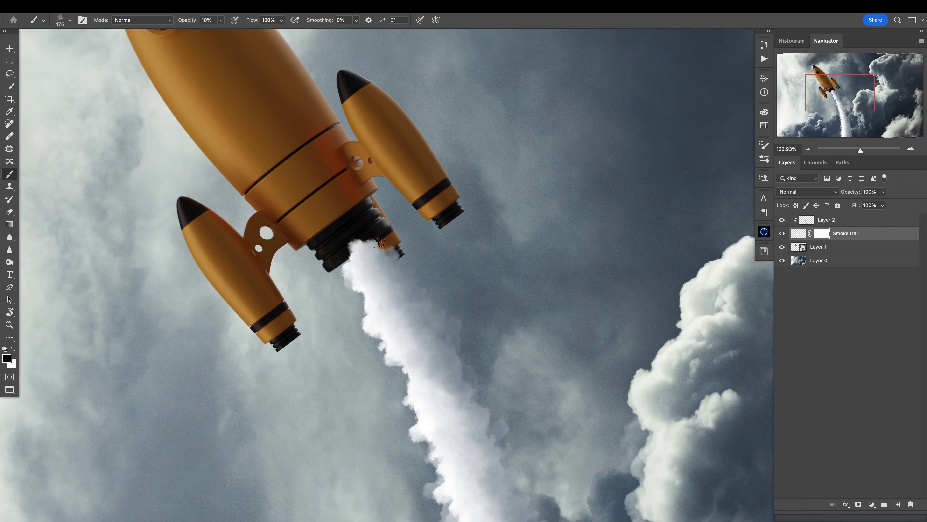
{"action": "key", "text": "e"}
{"action": "right_click", "coordinate": [371, 250]}
{"action": "left_click", "coordinate": [444, 203]}
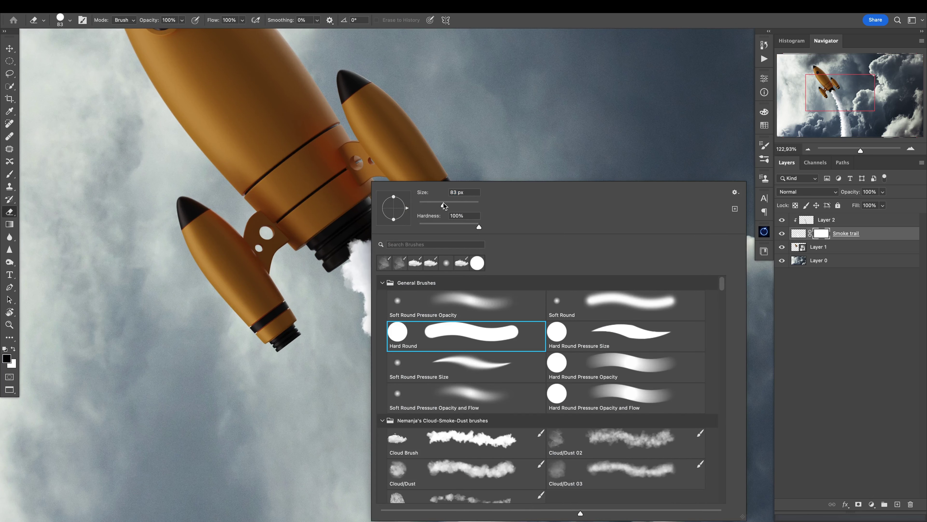
{"action": "left_click", "coordinate": [323, 193]}
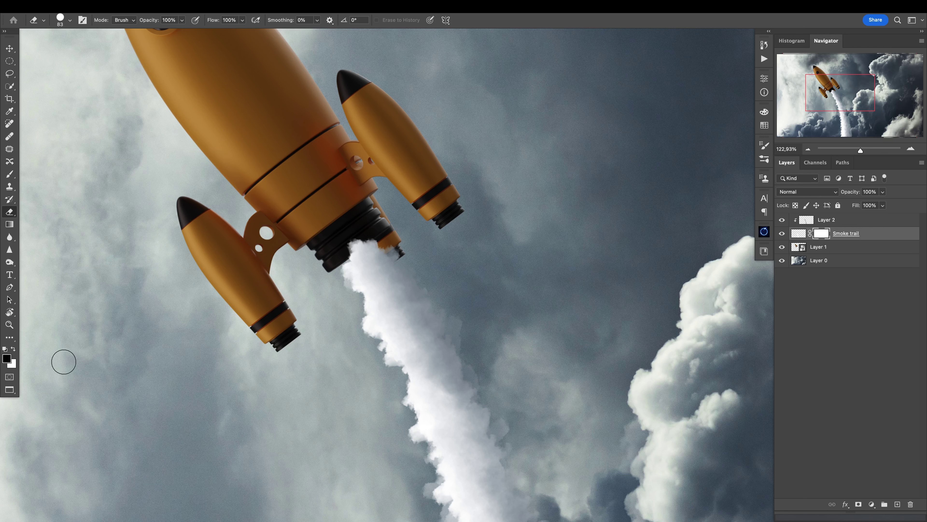
Step: Mask out the smoke overlapping the main engine nozzle with a black Hard Round brush at 100% opacity
{"action": "key", "text": "b"}
{"action": "right_click", "coordinate": [345, 219]}
{"action": "left_click", "coordinate": [454, 338]}
{"action": "left_click", "coordinate": [295, 227]}
{"action": "key", "text": "0"}
{"action": "left_click_drag", "start_coordinate": [366, 219], "coordinate": [312, 250]}
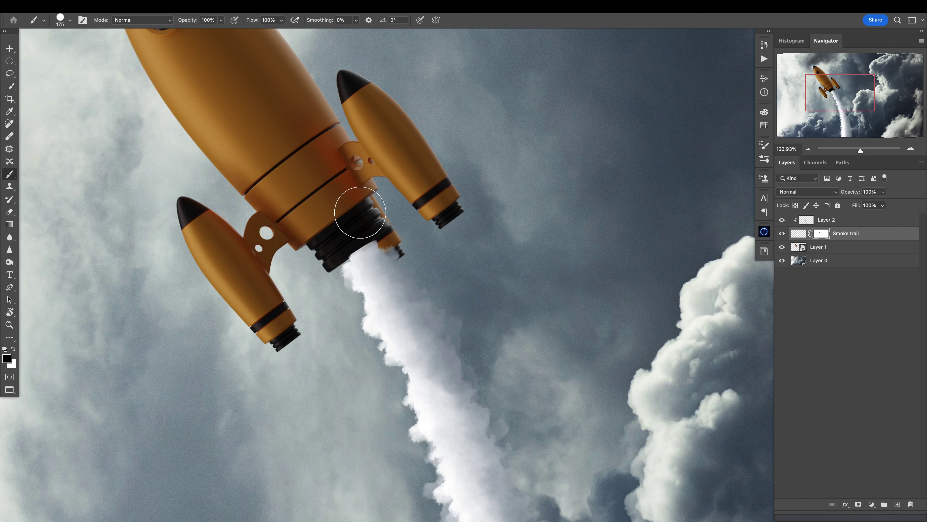
{"action": "mouse_move", "coordinate": [350, 228]}
{"action": "left_mouse_down"}
{"action": "mouse_move", "coordinate": [383, 223]}
{"action": "mouse_move", "coordinate": [263, 252]}
{"action": "left_mouse_up"}
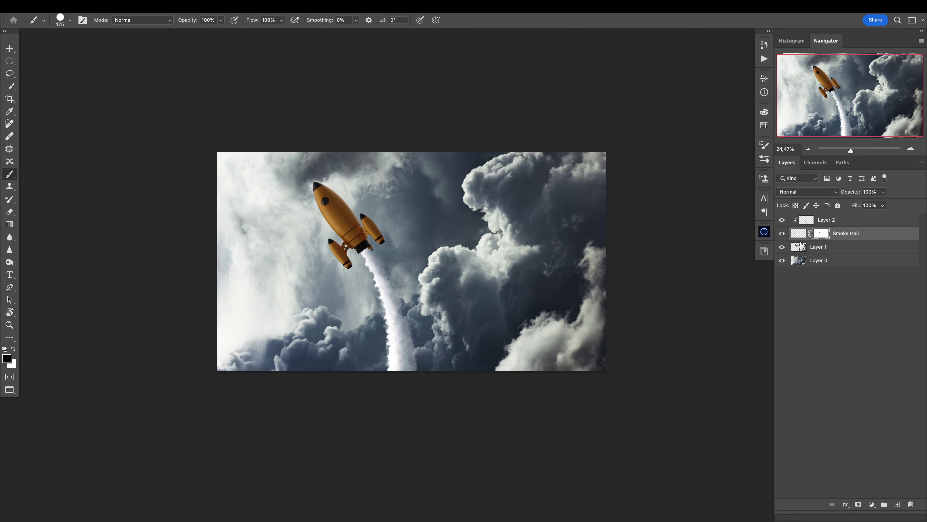
Step: Add a layer named "Color" above Layer 2, clip it to the smoke trail and set its blend mode to Linear Dodge (Add)
{"action": "scroll", "coordinate": [359, 247], "scroll_direction": "up", "scroll_amount": 4}
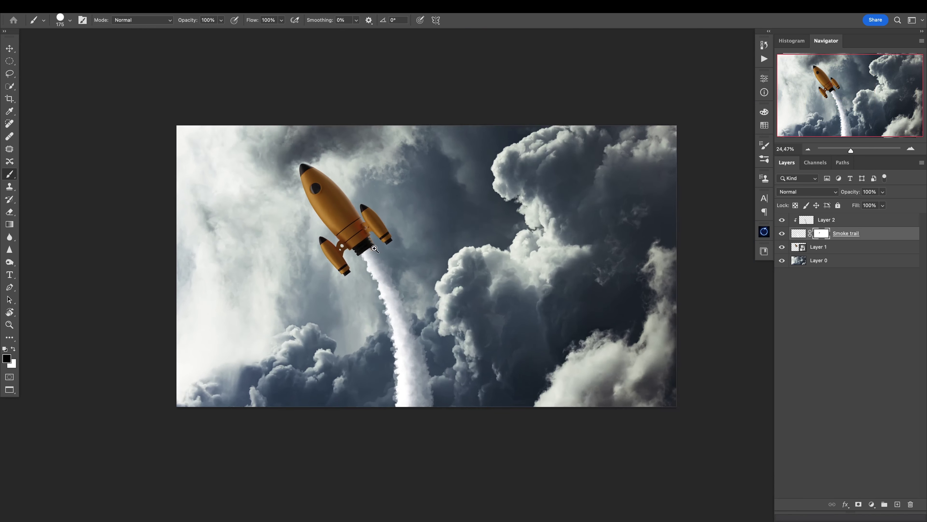
{"action": "scroll", "coordinate": [311, 265], "scroll_direction": "up", "scroll_amount": 4}
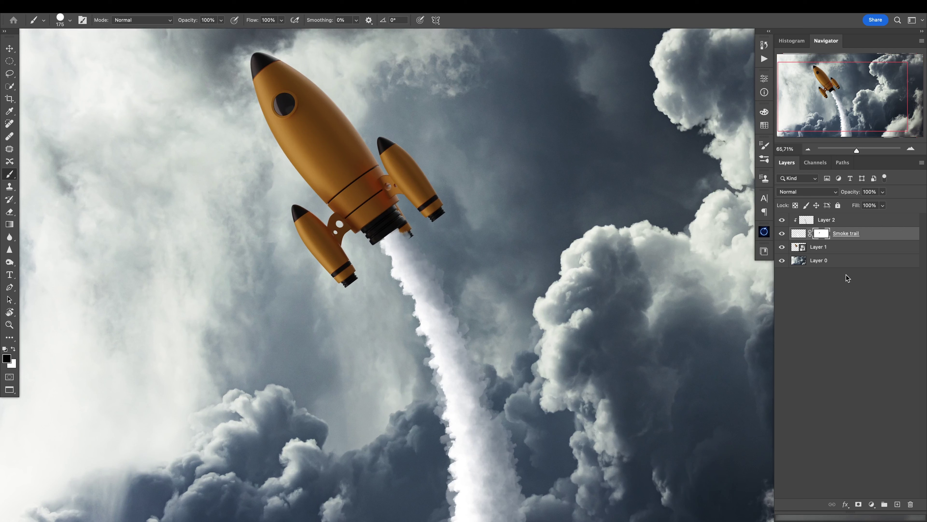
{"action": "left_click", "coordinate": [809, 221]}
{"action": "left_click", "coordinate": [897, 503]}
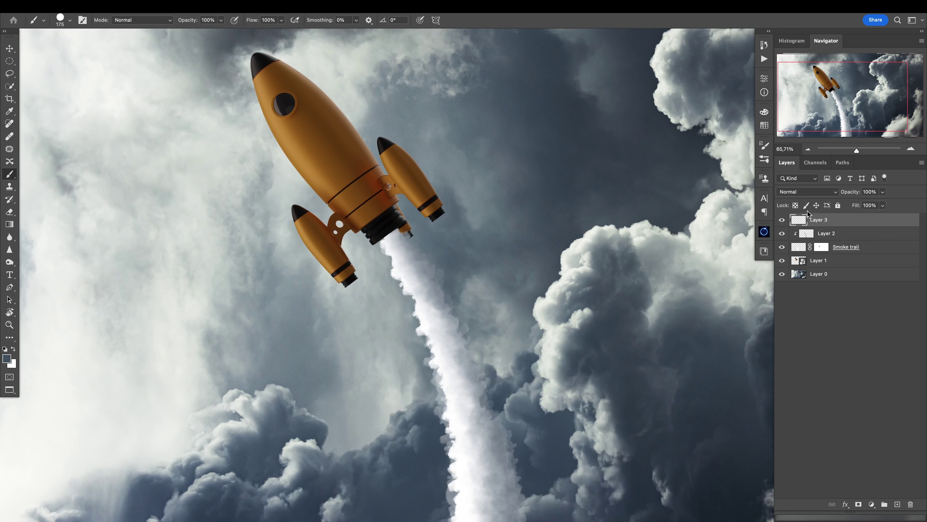
{"action": "double_click", "coordinate": [818, 220]}
{"action": "type", "text": "C"}
{"action": "key", "text": "Return"}
{"action": "left_click", "coordinate": [810, 226], "text": "alt"}
{"action": "left_click", "coordinate": [806, 192]}
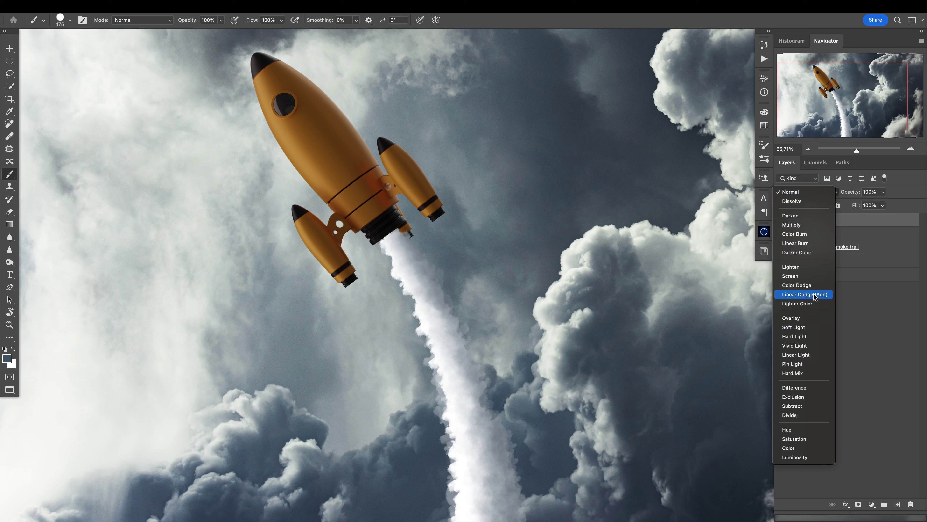
{"action": "left_click", "coordinate": [803, 295]}
Step: Choose the Cloud/Dust 02 brush at 20% opacity and set the foreground colour to a dark red
{"action": "right_click", "coordinate": [404, 254]}
{"action": "left_click", "coordinate": [664, 436]}
{"action": "left_click", "coordinate": [394, 231]}
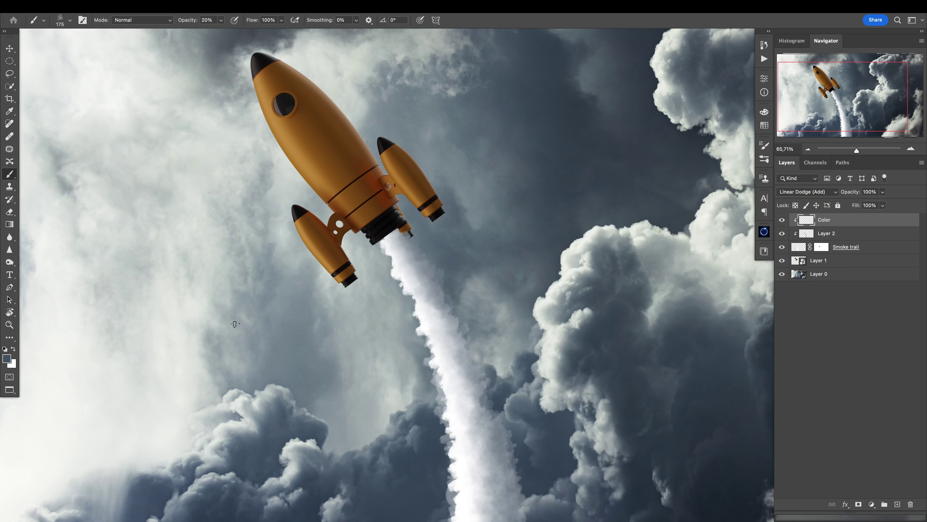
{"action": "left_click", "coordinate": [7, 359]}
{"action": "left_click_drag", "start_coordinate": [189, 460], "coordinate": [188, 469]}
{"action": "left_click", "coordinate": [171, 445]}
{"action": "left_click", "coordinate": [274, 347]}
Step: Paint a reddish glow on the smoke trail below the main engine, raising the brush opacity to 40%
{"action": "left_click_drag", "start_coordinate": [390, 236], "coordinate": [405, 289]}
{"action": "mouse_move", "coordinate": [395, 230]}
{"action": "left_mouse_down"}
{"action": "mouse_move", "coordinate": [387, 246]}
{"action": "mouse_move", "coordinate": [427, 318]}
{"action": "mouse_move", "coordinate": [409, 298]}
{"action": "left_mouse_up"}
{"action": "key", "text": "4"}
{"action": "mouse_move", "coordinate": [398, 255]}
{"action": "left_mouse_down"}
{"action": "mouse_move", "coordinate": [423, 270]}
{"action": "mouse_move", "coordinate": [452, 362]}
{"action": "left_mouse_up"}
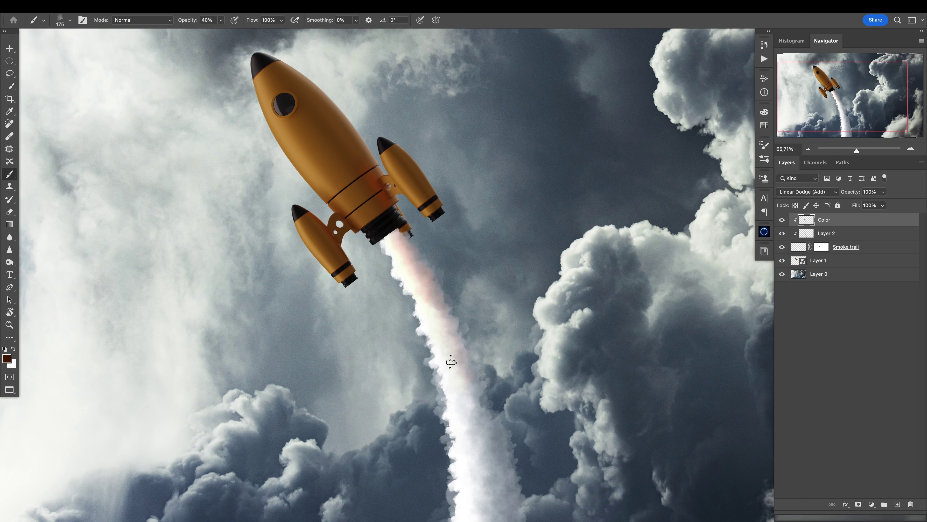
{"action": "scroll", "coordinate": [457, 440], "scroll_direction": "down", "scroll_amount": 4}
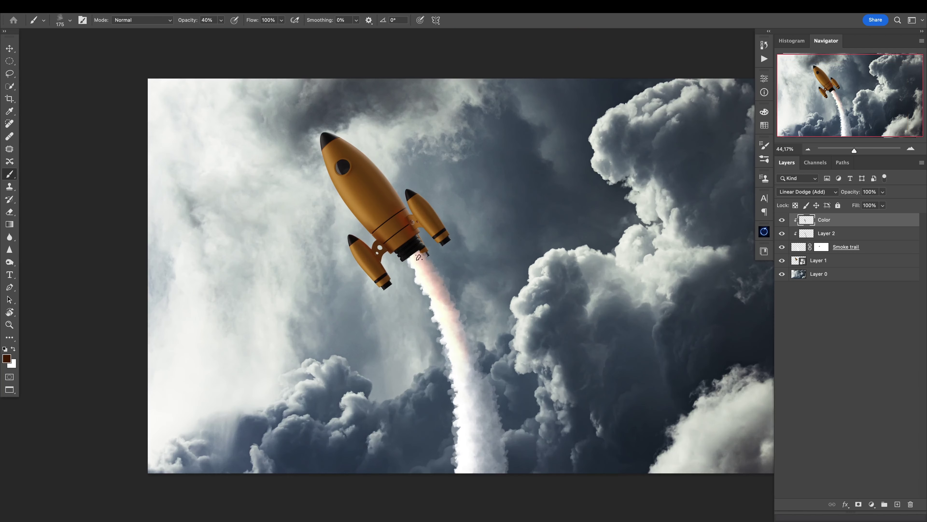
Step: Add a layer named "Color 02" above the Color layer and clip it to the smoke trail
{"action": "left_click", "coordinate": [897, 503]}
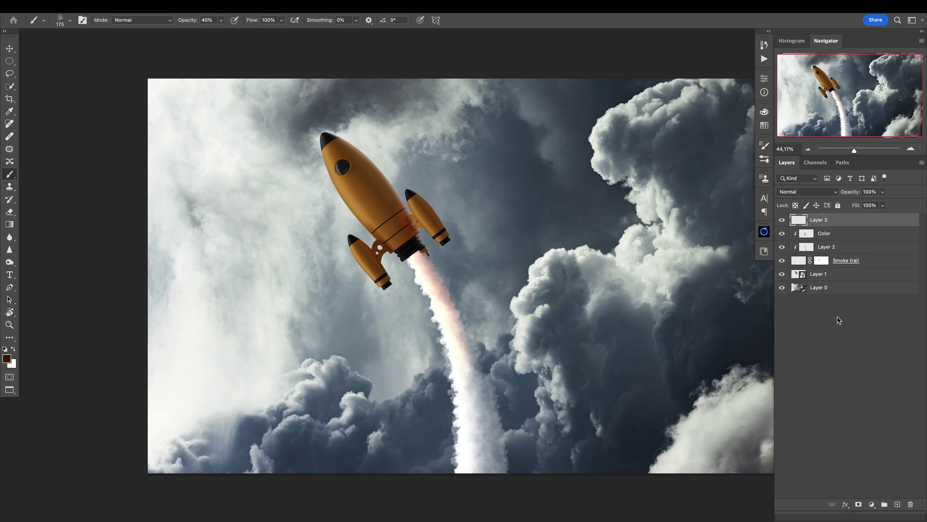
{"action": "left_click", "coordinate": [820, 224], "text": "alt"}
{"action": "double_click", "coordinate": [832, 218]}
{"action": "type", "text": "Color 02"}
{"action": "key", "text": "Return"}
Step: Set the foreground colour to a dark golden yellow and reduce the Cloud/Dust 02 brush to 90 px
{"action": "left_click", "coordinate": [8, 358]}
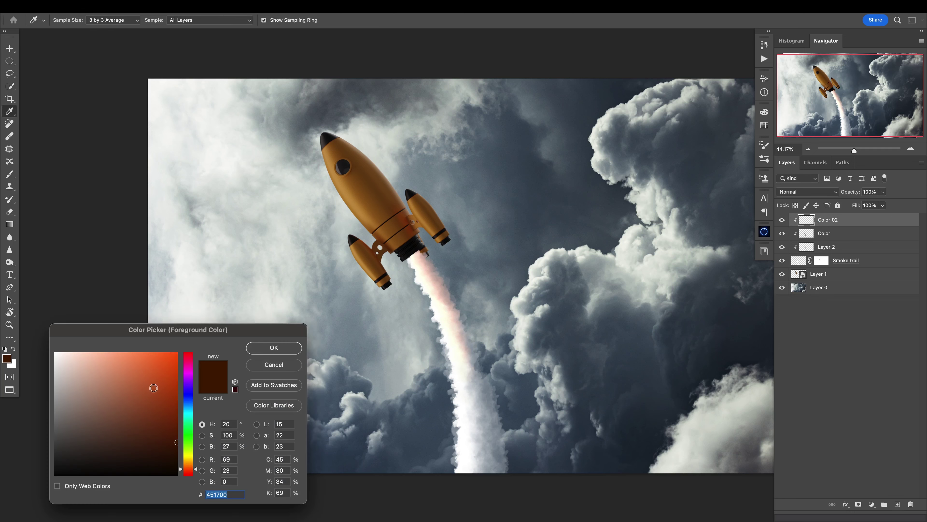
{"action": "left_click", "coordinate": [170, 404]}
{"action": "left_click_drag", "start_coordinate": [189, 464], "coordinate": [190, 460]}
{"action": "left_click", "coordinate": [261, 348]}
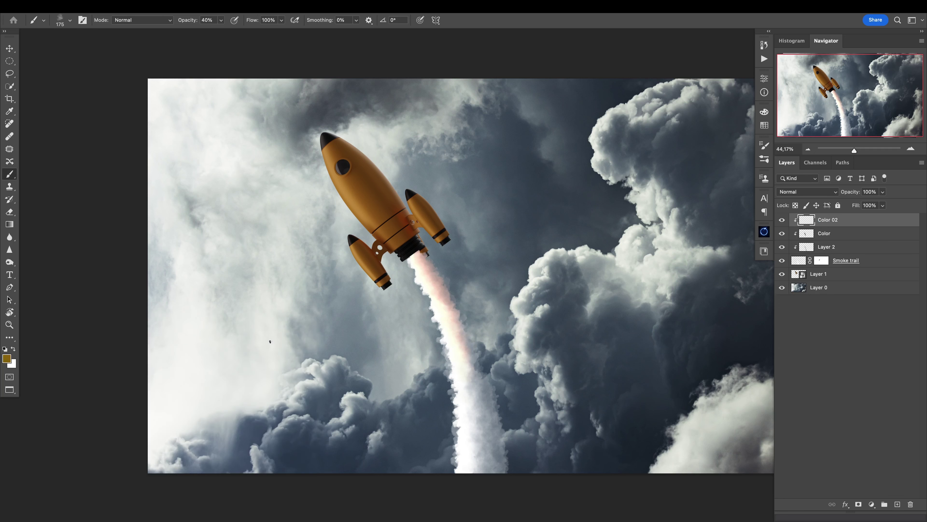
{"action": "scroll", "coordinate": [409, 246], "scroll_direction": "up", "scroll_amount": 5}
{"action": "left_click", "coordinate": [437, 277]}
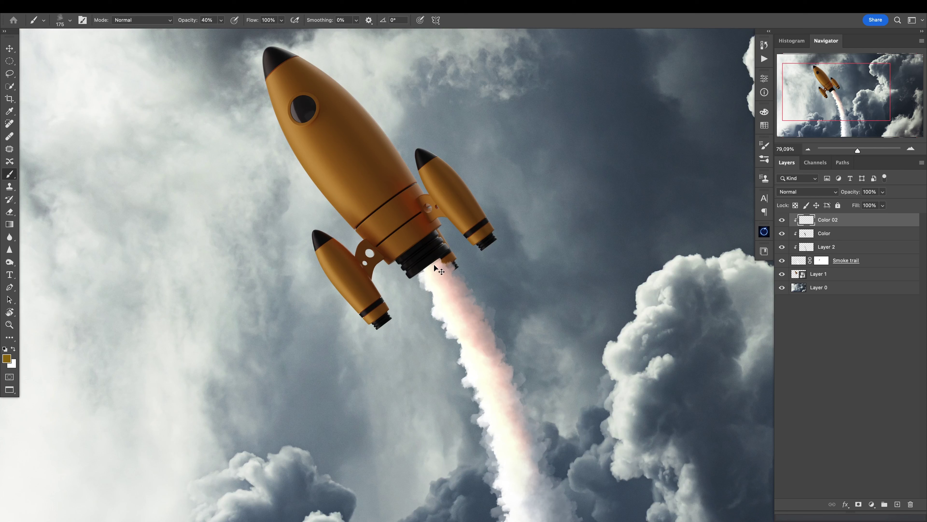
{"action": "key", "text": "bracketleft"}
{"action": "key", "text": "bracketleft"}
{"action": "key", "text": "bracketleft"}
{"action": "key", "text": "bracketleft"}
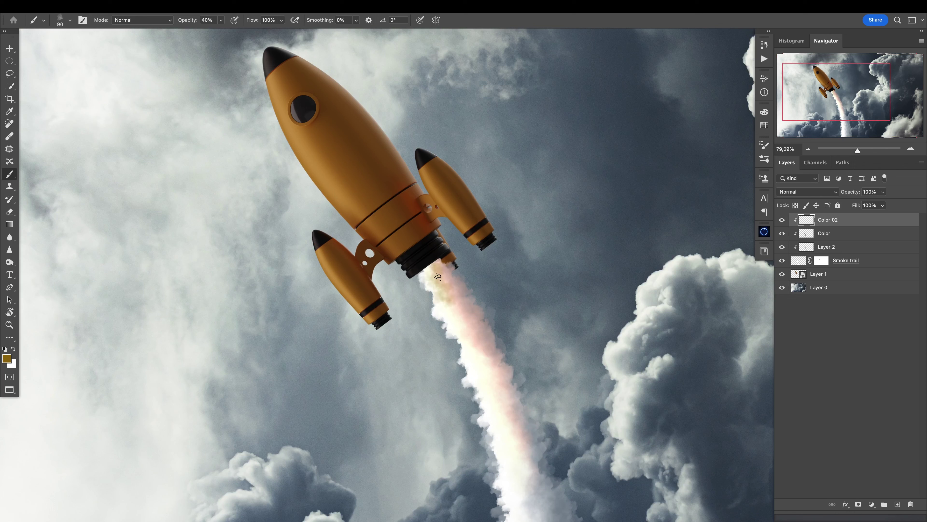
Step: Set Color 02 to Linear Dodge (Add) and paint a yellow glow below the main engine, lowering the brush opacity to 10%
{"action": "left_click", "coordinate": [817, 192]}
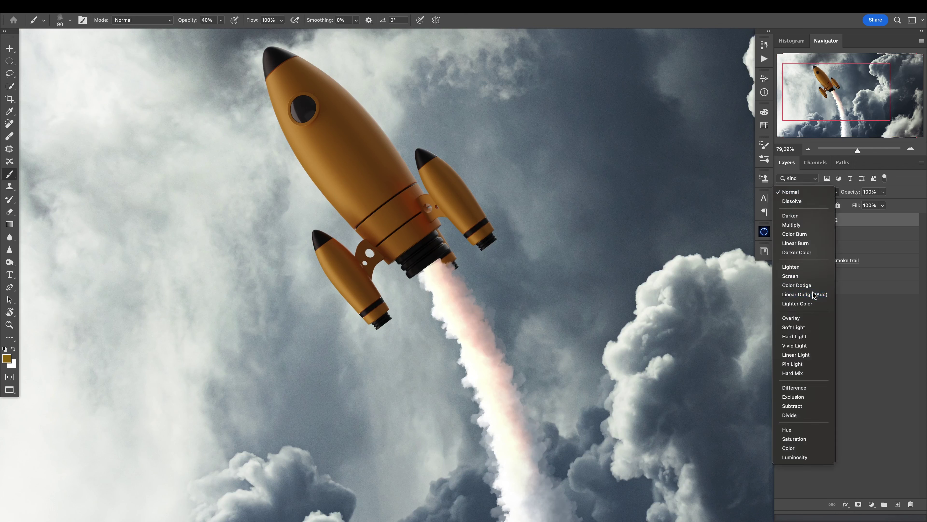
{"action": "left_click", "coordinate": [818, 297]}
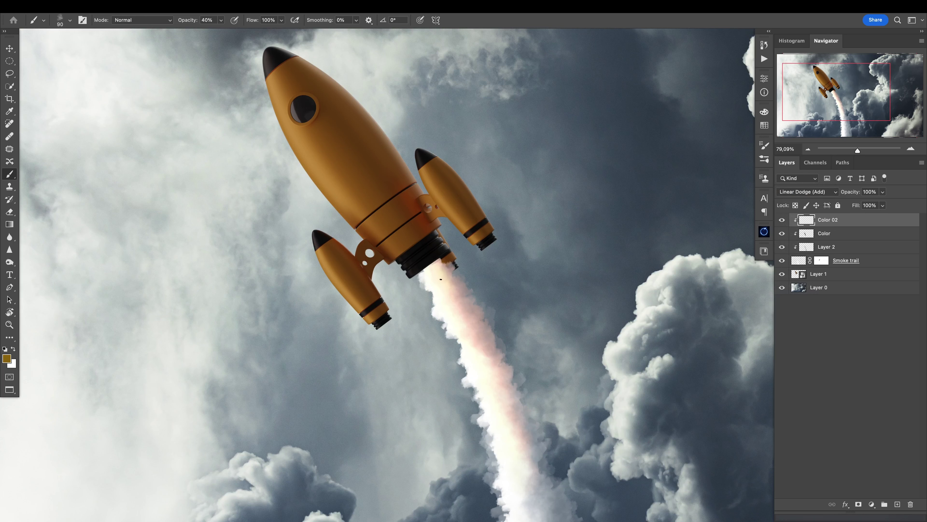
{"action": "left_click_drag", "start_coordinate": [434, 272], "coordinate": [482, 356]}
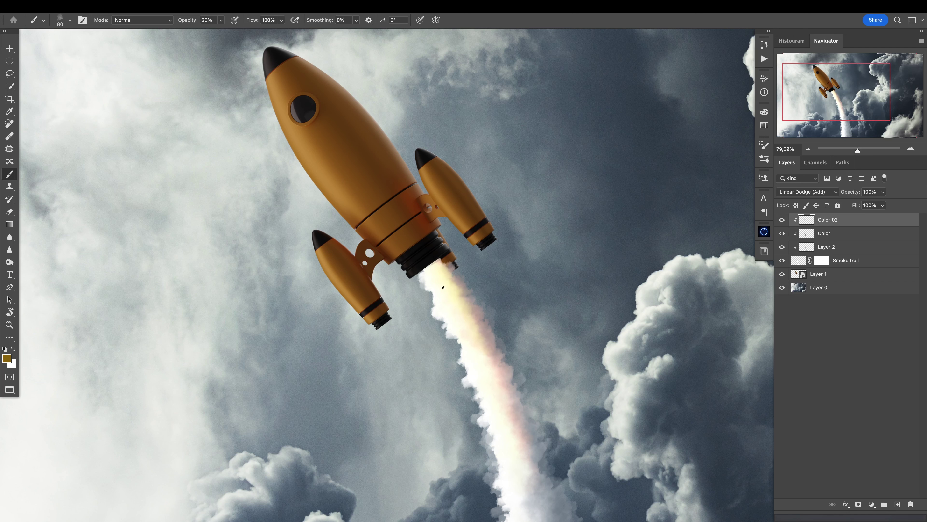
{"action": "key", "text": "x"}
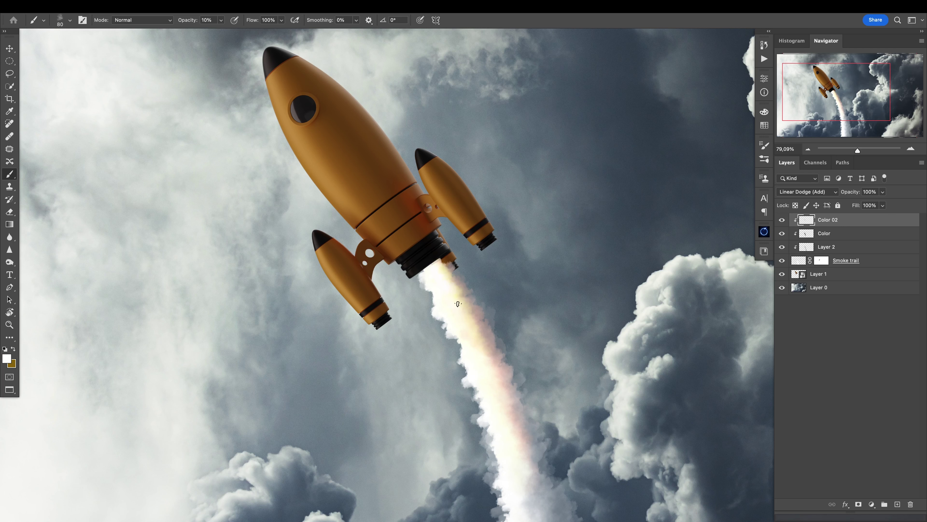
{"action": "scroll", "coordinate": [484, 347], "scroll_direction": "down", "scroll_amount": 3}
{"action": "key", "text": "x"}
{"action": "scroll", "coordinate": [453, 293], "scroll_direction": "up", "scroll_amount": 3}
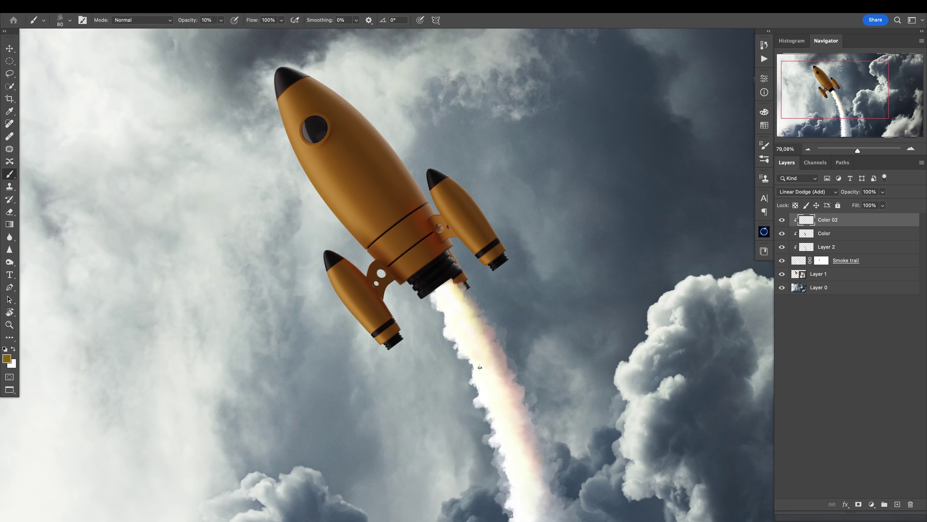
{"action": "scroll", "coordinate": [480, 367], "scroll_direction": "down", "scroll_amount": 5}
{"action": "scroll", "coordinate": [704, 237], "scroll_direction": "up", "scroll_amount": 5}
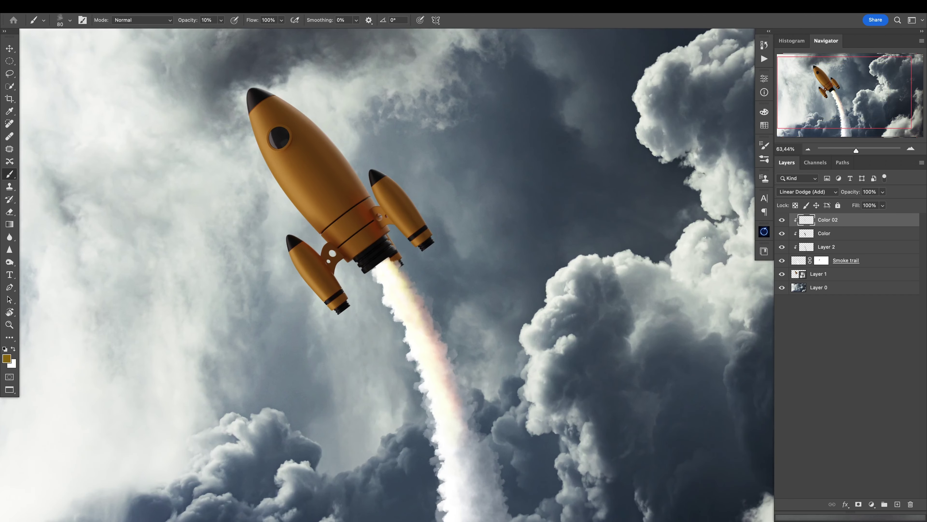
Step: Rename Layer 2 as "Shadow"
{"action": "left_click", "coordinate": [802, 261]}
{"action": "left_click", "coordinate": [809, 251]}
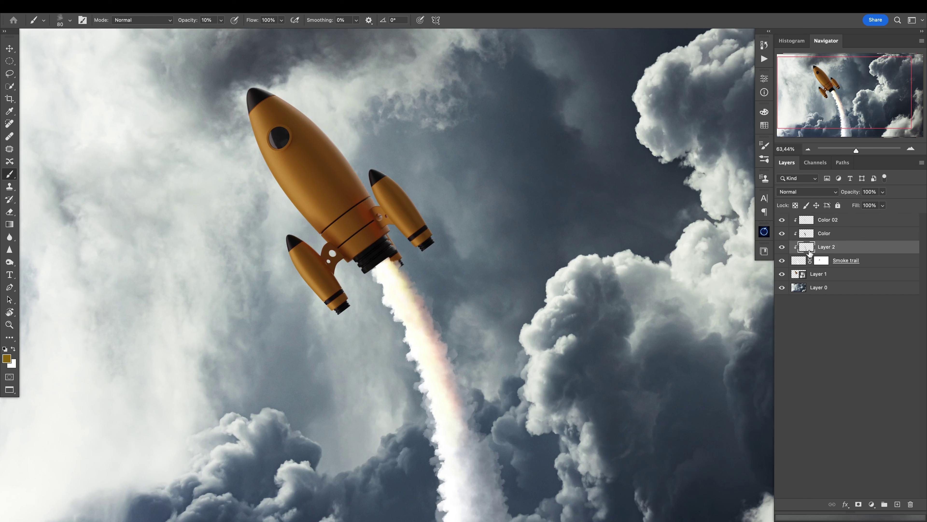
{"action": "type", "text": "D"}
{"action": "type", "text": "hadow"}
{"action": "key", "text": "Return"}
Step: Sample a blue-grey from the dark clouds and shade the upper smoke trail with a 150 px brush at 10% opacity
{"action": "scroll", "coordinate": [352, 287], "scroll_direction": "up", "scroll_amount": 2}
{"action": "left_click", "coordinate": [552, 419], "text": "alt"}
{"action": "key", "text": "bracketright"}
{"action": "key", "text": "bracketright"}
{"action": "key", "text": "bracketright"}
{"action": "key", "text": "bracketright"}
{"action": "mouse_move", "coordinate": [390, 266]}
{"action": "left_mouse_down"}
{"action": "mouse_move", "coordinate": [462, 428]}
{"action": "mouse_move", "coordinate": [462, 464]}
{"action": "left_mouse_up"}
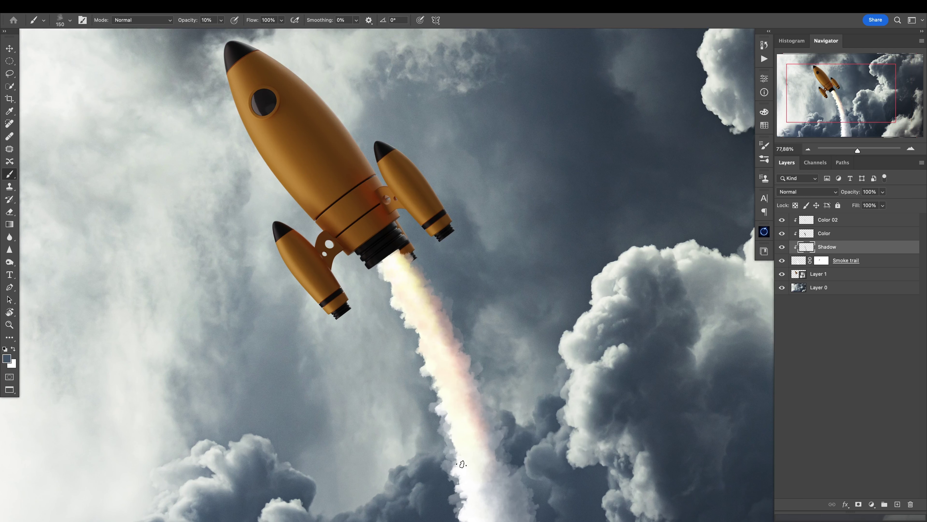
Step: Shade the left side of the lower smoke trail with the sampled blue-grey, redoing one stroke
{"action": "scroll", "coordinate": [436, 339], "scroll_direction": "down", "scroll_amount": 5}
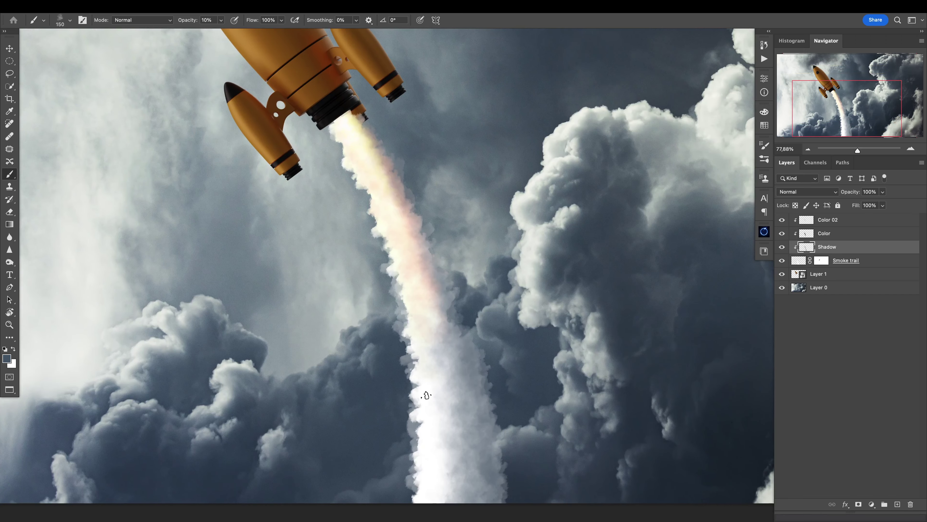
{"action": "left_click_drag", "start_coordinate": [403, 283], "coordinate": [419, 369]}
{"action": "left_click_drag", "start_coordinate": [411, 311], "coordinate": [432, 424]}
{"action": "key", "text": "super+z"}
{"action": "left_click_drag", "start_coordinate": [408, 299], "coordinate": [423, 418]}
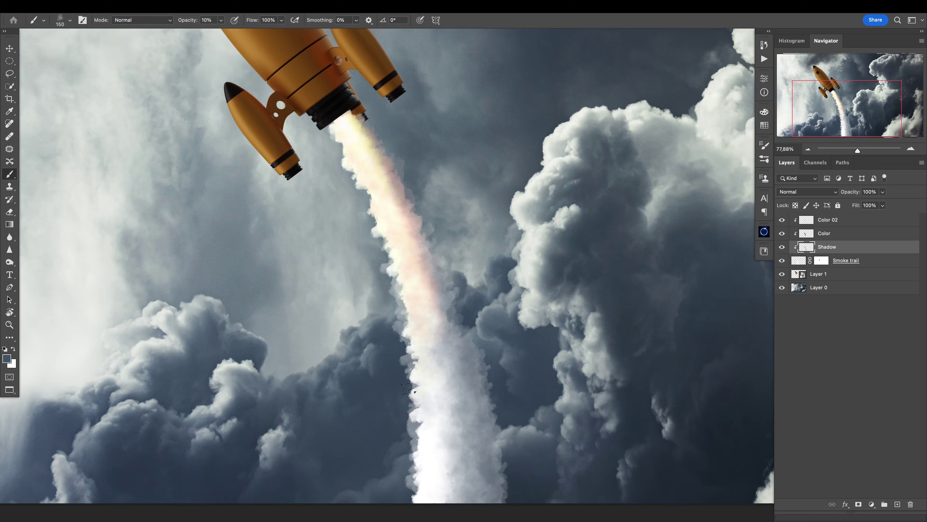
{"action": "scroll", "coordinate": [435, 332], "scroll_direction": "down", "scroll_amount": 4}
{"action": "scroll", "coordinate": [407, 340], "scroll_direction": "up", "scroll_amount": 5}
{"action": "scroll", "coordinate": [389, 274], "scroll_direction": "up", "scroll_amount": 2}
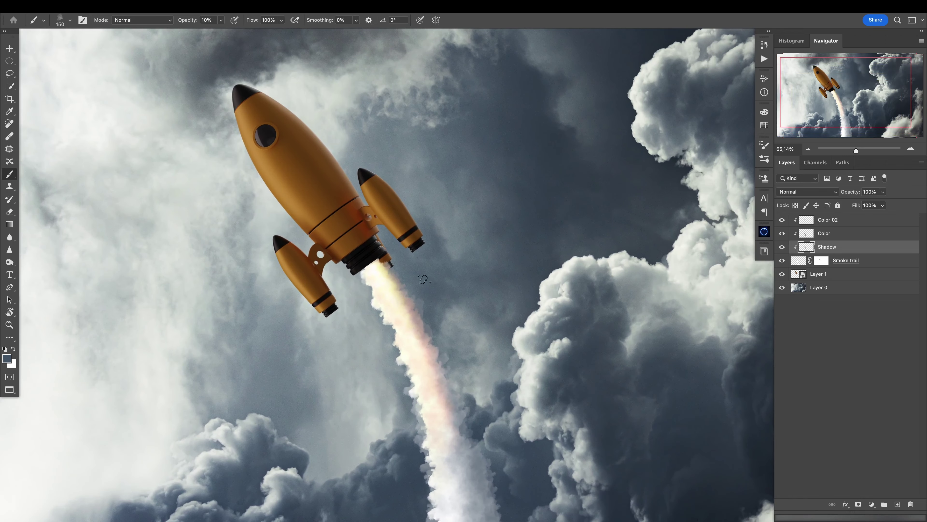
Step: Pick a darker blue-grey and deepen the shading along the smoke trail with a 90 px brush, lowering its opacity to 5%
{"action": "left_click", "coordinate": [7, 358]}
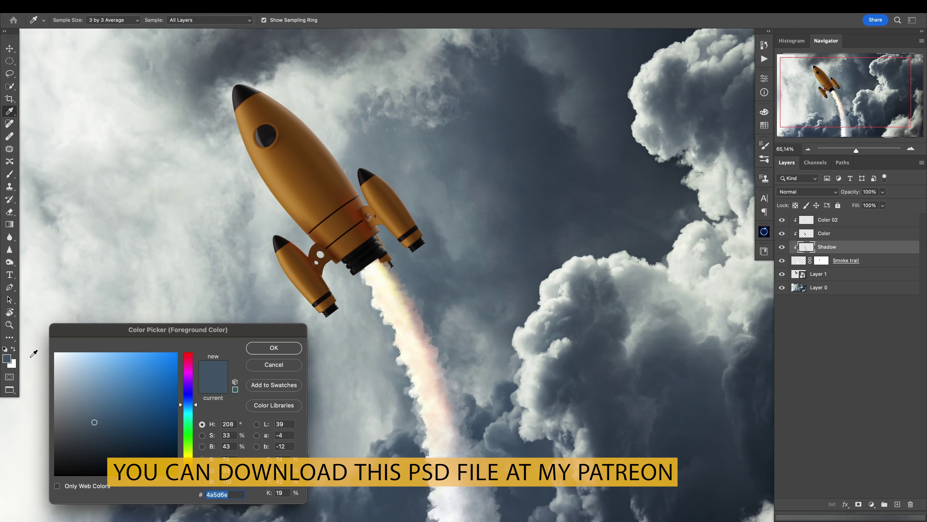
{"action": "left_click", "coordinate": [97, 438]}
{"action": "left_click", "coordinate": [274, 347]}
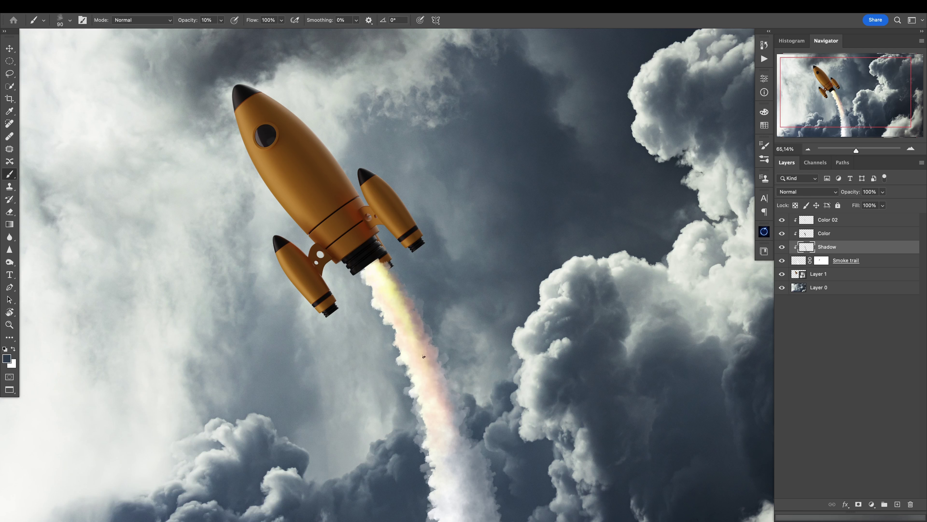
{"action": "mouse_move", "coordinate": [446, 425]}
{"action": "left_mouse_down"}
{"action": "mouse_move", "coordinate": [449, 453]}
{"action": "mouse_move", "coordinate": [430, 292]}
{"action": "left_mouse_up"}
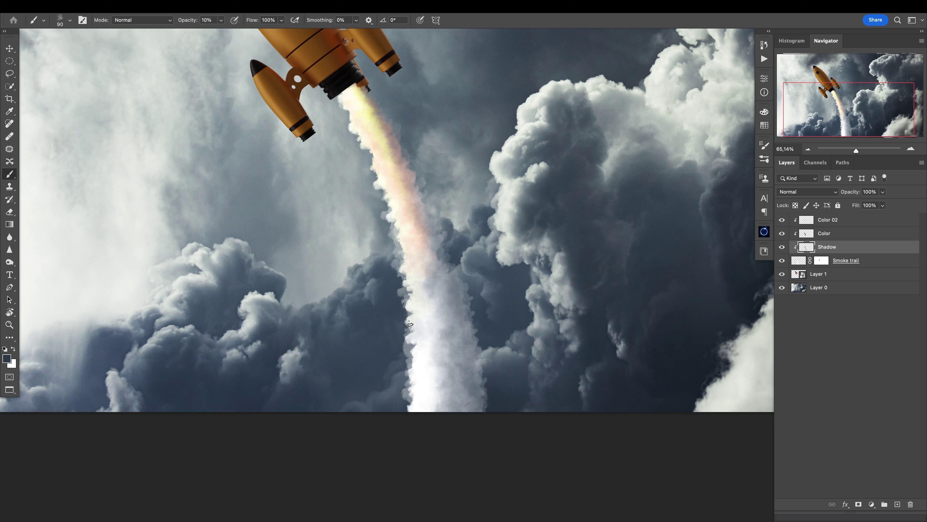
{"action": "left_click_drag", "start_coordinate": [419, 425], "coordinate": [422, 362]}
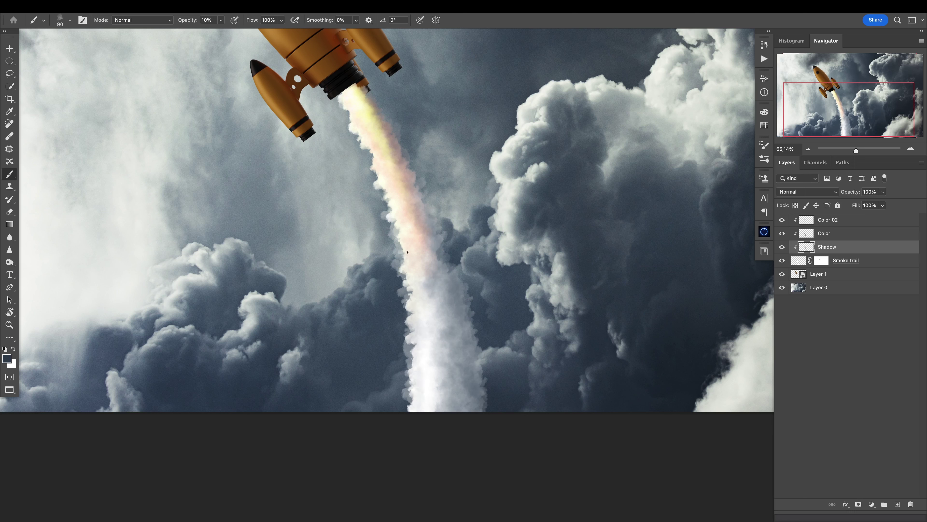
{"action": "left_click_drag", "start_coordinate": [403, 452], "coordinate": [422, 441]}
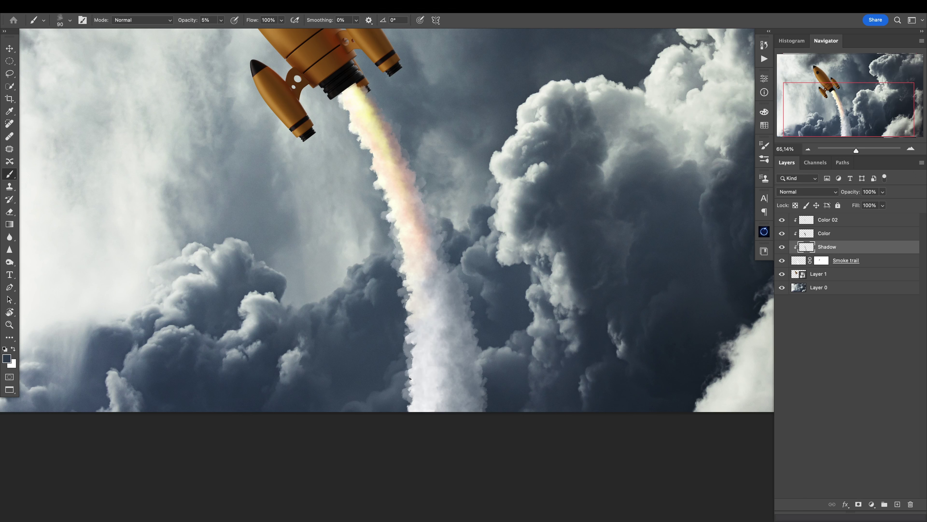
{"action": "mouse_move", "coordinate": [429, 305]}
{"action": "left_mouse_down"}
{"action": "mouse_move", "coordinate": [415, 303]}
{"action": "mouse_move", "coordinate": [427, 295]}
{"action": "mouse_move", "coordinate": [415, 303]}
{"action": "left_mouse_up"}
{"action": "left_click_drag", "start_coordinate": [385, 181], "coordinate": [431, 267]}
Step: Select the Color layer and set the foreground colour to the very dark red #350301
{"action": "left_click", "coordinate": [806, 234]}
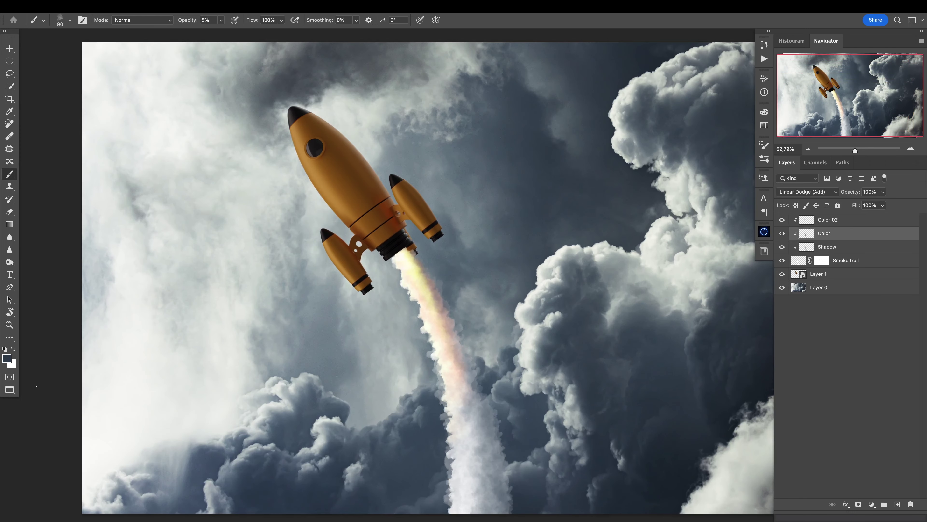
{"action": "left_click", "coordinate": [8, 357]}
{"action": "left_click_drag", "start_coordinate": [189, 461], "coordinate": [191, 475]}
{"action": "left_click", "coordinate": [176, 450]}
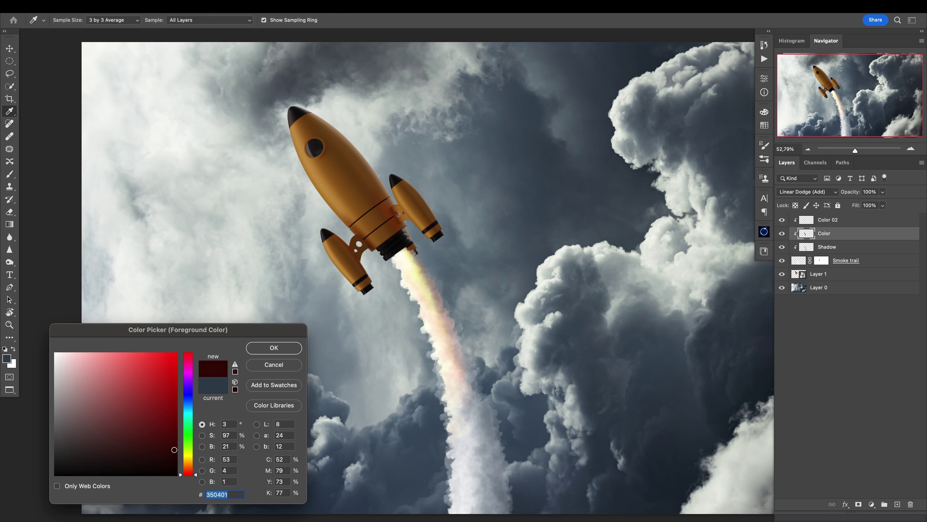
{"action": "left_click", "coordinate": [274, 348]}
Step: Paint a soft reddish tint over the smoke trail with the Soft Round Pressure Opacity brush at 5% opacity, enlarging it to 600 px
{"action": "key", "text": "b"}
{"action": "right_click", "coordinate": [507, 348]}
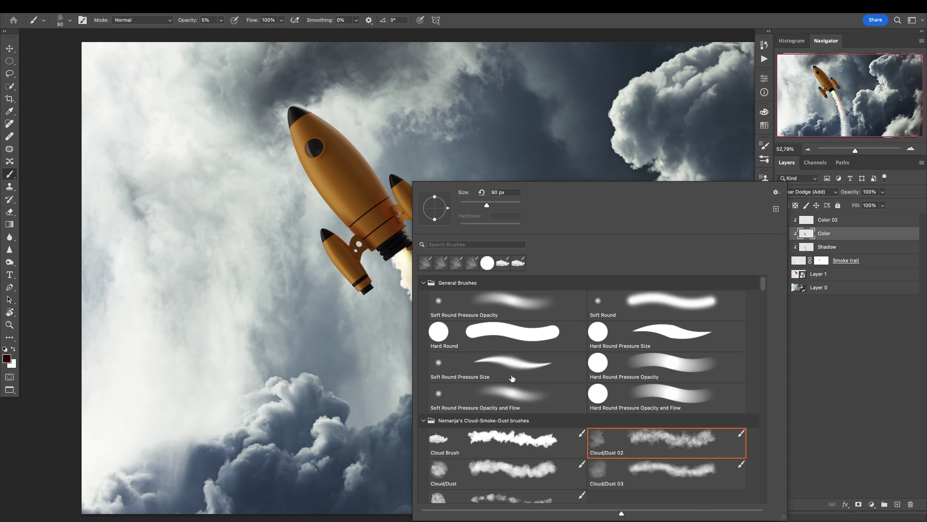
{"action": "left_click", "coordinate": [521, 303]}
{"action": "left_click", "coordinate": [401, 258]}
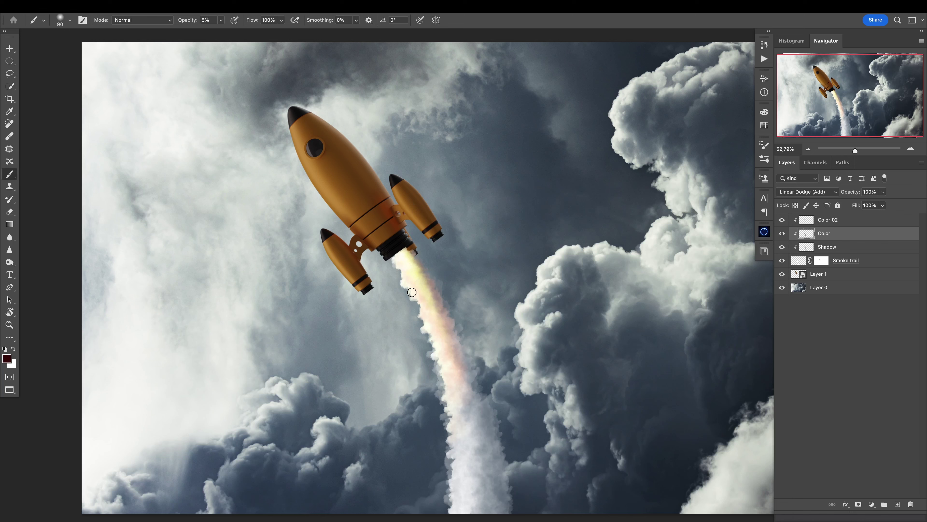
{"action": "key", "text": "bracketright"}
{"action": "key", "text": "bracketright"}
{"action": "key", "text": "bracketright"}
{"action": "key", "text": "bracketright"}
{"action": "key", "text": "bracketright"}
{"action": "key", "text": "bracketright"}
{"action": "key", "text": "bracketright"}
{"action": "mouse_move", "coordinate": [496, 392]}
{"action": "left_mouse_down"}
{"action": "mouse_move", "coordinate": [473, 391]}
{"action": "mouse_move", "coordinate": [420, 337]}
{"action": "mouse_move", "coordinate": [436, 337]}
{"action": "left_mouse_up"}
{"action": "key", "text": "bracketright"}
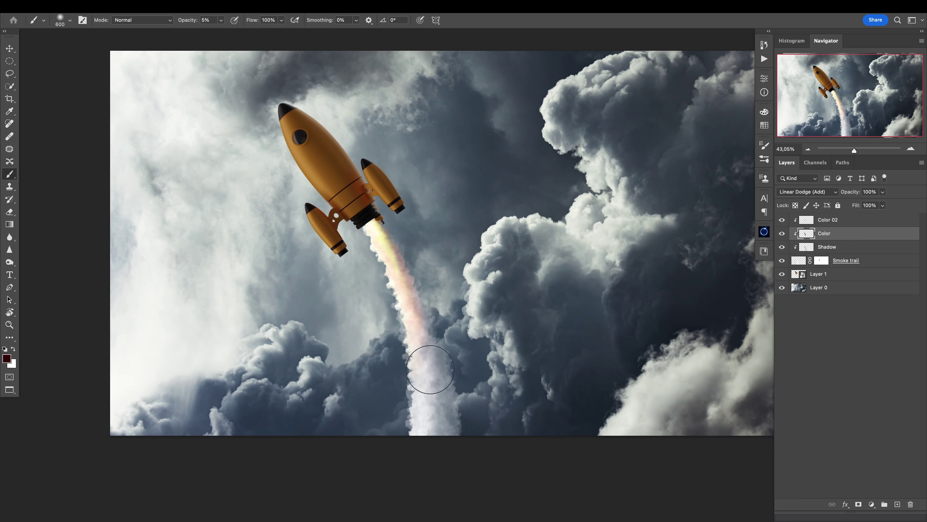
{"action": "key", "text": "bracketright"}
{"action": "key", "text": "bracketright"}
Step: Select the Color 02 layer and set the foreground colour to the golden yellow #e2b13a
{"action": "left_click", "coordinate": [810, 221]}
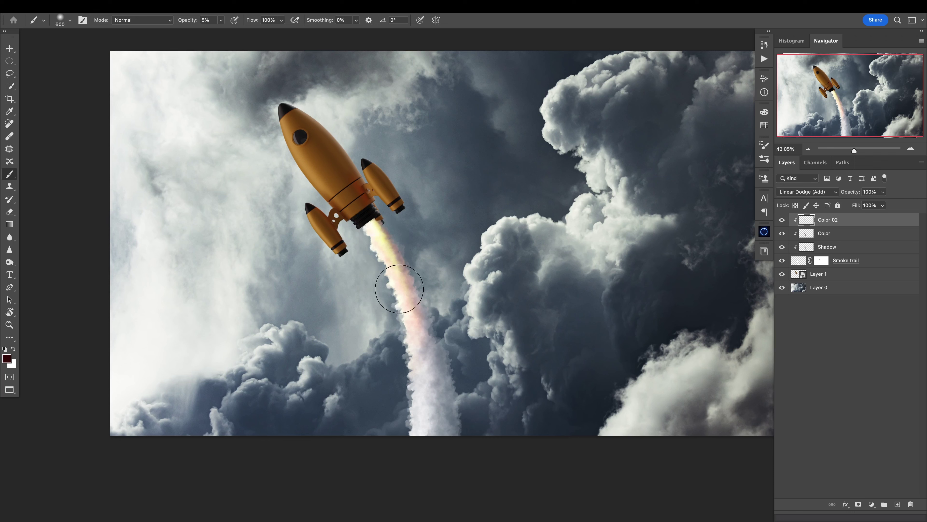
{"action": "left_click", "coordinate": [6, 359]}
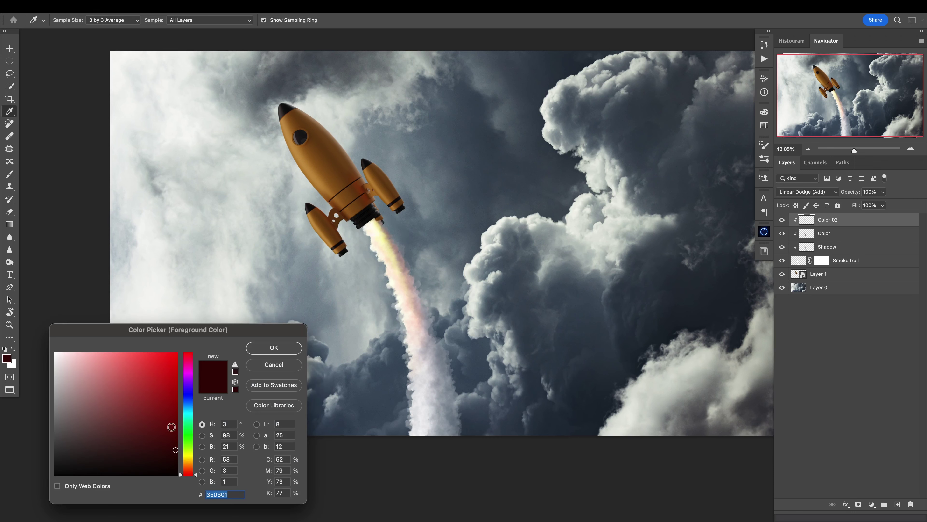
{"action": "left_click", "coordinate": [189, 458]}
{"action": "left_click", "coordinate": [146, 366]}
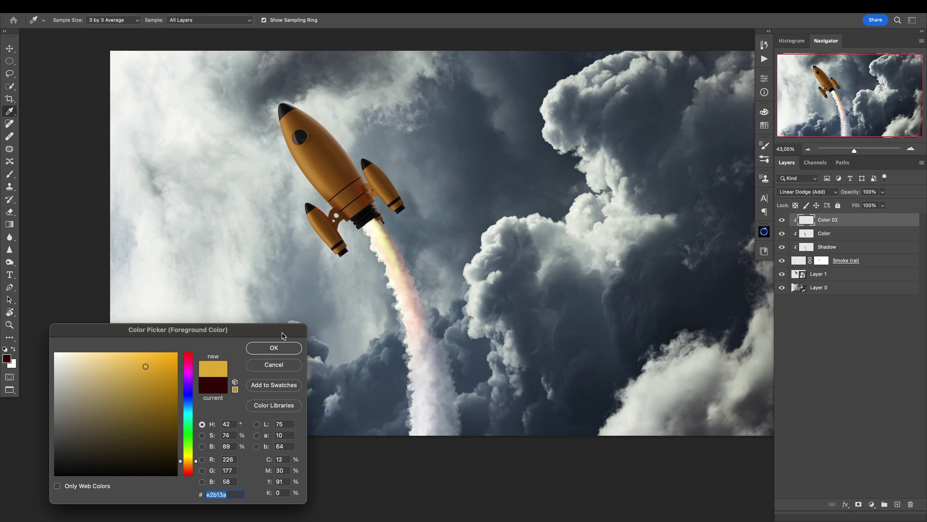
{"action": "left_click", "coordinate": [274, 347]}
Step: Try painting golden yellow on the smoke just below the main engine with a 90 px soft brush at 5% opacity
{"action": "scroll", "coordinate": [373, 210], "scroll_direction": "up", "scroll_amount": 5}
{"action": "left_click_drag", "start_coordinate": [410, 288], "coordinate": [413, 301]}
{"action": "left_click_drag", "start_coordinate": [364, 215], "coordinate": [384, 279]}
{"action": "left_click_drag", "start_coordinate": [369, 232], "coordinate": [371, 243]}
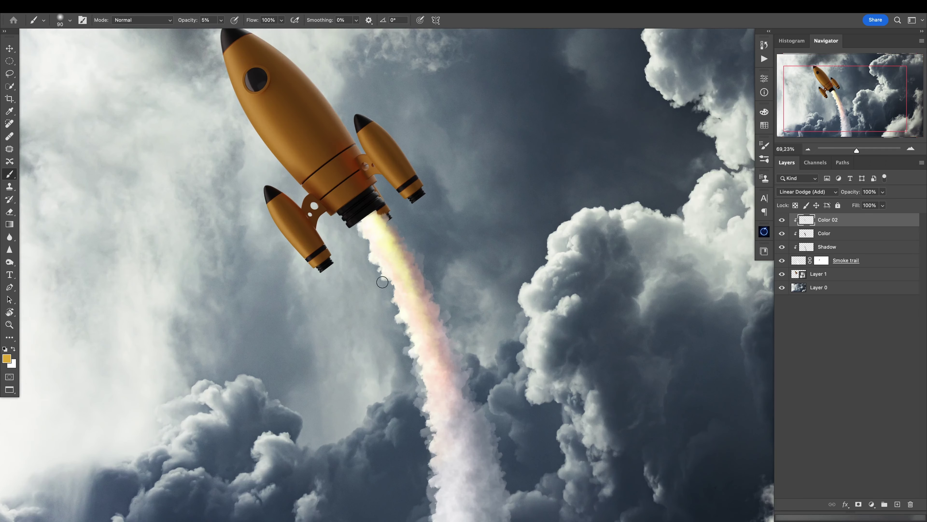
{"action": "mouse_move", "coordinate": [390, 288]}
{"action": "left_mouse_down"}
{"action": "mouse_move", "coordinate": [386, 245]}
{"action": "mouse_move", "coordinate": [396, 228]}
{"action": "mouse_move", "coordinate": [387, 211]}
{"action": "left_mouse_up"}
Step: Compare the image without Color 02 and erase the yellow glow from that layer with a 175 px eraser at 100% opacity
{"action": "left_click", "coordinate": [782, 220]}
{"action": "left_click", "coordinate": [782, 220]}
{"action": "key", "text": "e"}
{"action": "mouse_move", "coordinate": [400, 225]}
{"action": "left_mouse_down"}
{"action": "mouse_move", "coordinate": [360, 248]}
{"action": "mouse_move", "coordinate": [375, 224]}
{"action": "mouse_move", "coordinate": [425, 300]}
{"action": "left_mouse_up"}
{"action": "key", "text": "bracketright"}
{"action": "key", "text": "bracketright"}
{"action": "key", "text": "bracketright"}
{"action": "key", "text": "bracketright"}
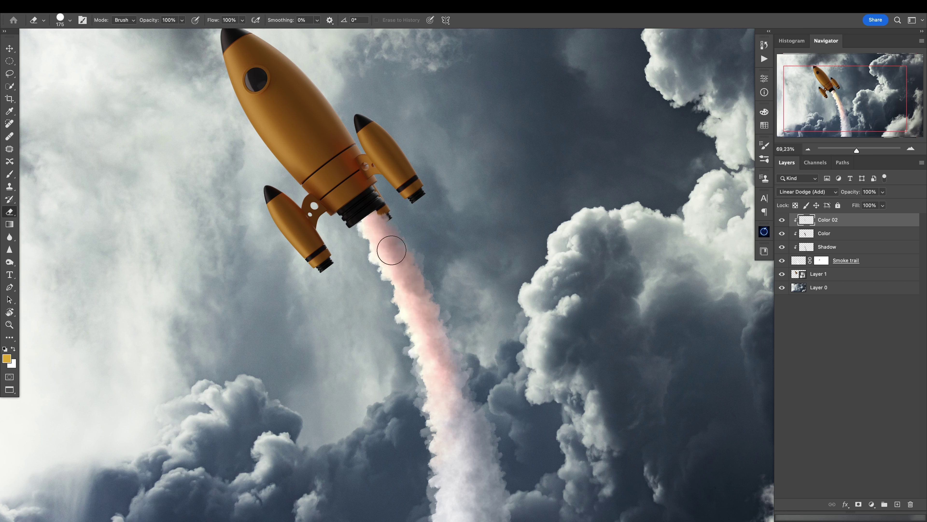
Step: Set the soft brush to 34% opacity and 80 px, and start a golden glow directly below the main nozzle
{"action": "key", "text": "b"}
{"action": "key", "text": "bracketleft"}
{"action": "key", "text": "bracketleft"}
{"action": "key", "text": "3"}
{"action": "key", "text": "4"}
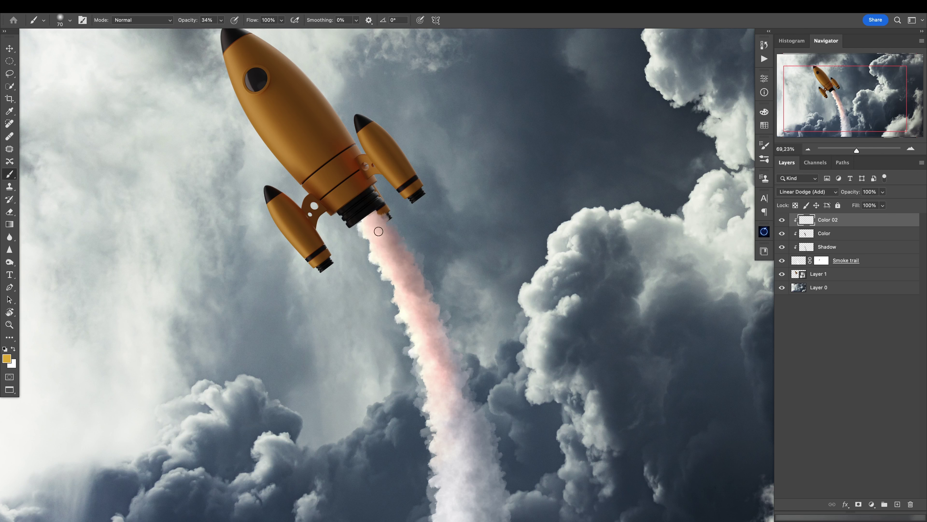
{"action": "right_click", "coordinate": [383, 246]}
{"action": "left_click_drag", "start_coordinate": [363, 217], "coordinate": [399, 257]}
{"action": "key", "text": "bracketright"}
{"action": "key", "text": "bracketright"}
{"action": "key", "text": "bracketright"}
{"action": "key", "text": "bracketleft"}
{"action": "key", "text": "bracketleft"}
Step: Build up the golden glow along the centre of the upper smoke trail
{"action": "left_click_drag", "start_coordinate": [376, 217], "coordinate": [405, 277]}
{"action": "left_click_drag", "start_coordinate": [384, 247], "coordinate": [420, 327]}
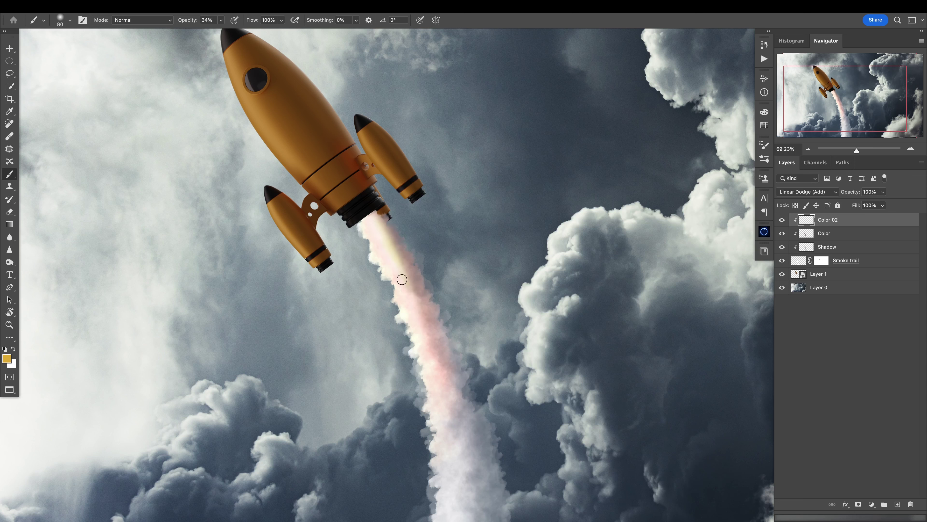
{"action": "left_click_drag", "start_coordinate": [361, 207], "coordinate": [425, 332]}
{"action": "left_click_drag", "start_coordinate": [388, 242], "coordinate": [408, 275]}
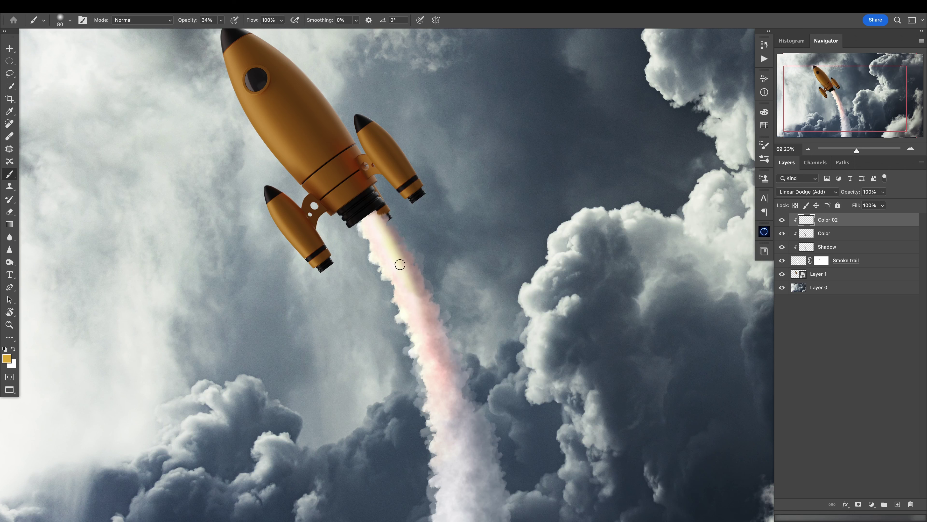
Step: Try to extend the golden glow further down the smoke trail
{"action": "left_click_drag", "start_coordinate": [374, 228], "coordinate": [449, 373]}
{"action": "mouse_move", "coordinate": [429, 325]}
{"action": "left_mouse_down"}
{"action": "mouse_move", "coordinate": [407, 327]}
{"action": "mouse_move", "coordinate": [428, 284]}
{"action": "left_mouse_up"}
{"action": "key", "text": "super+z"}
{"action": "key", "text": "super+z"}
{"action": "key", "text": "super+z"}
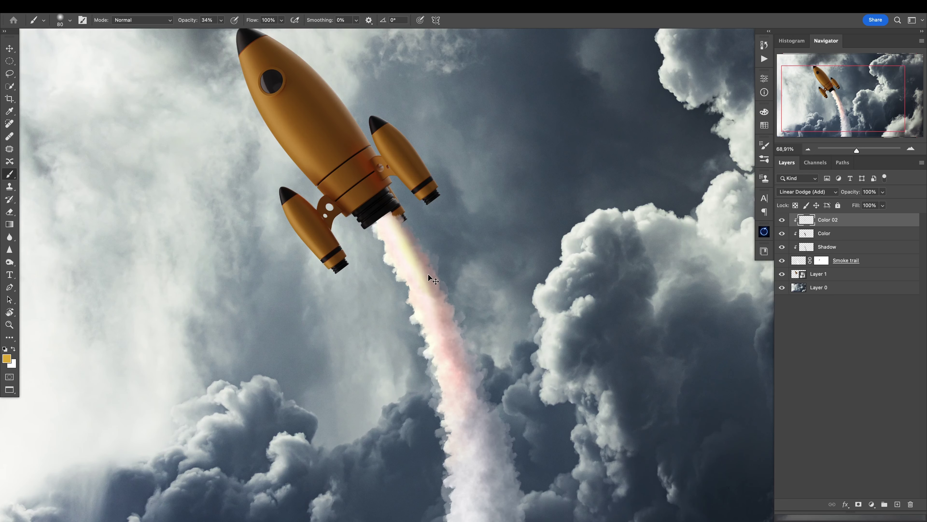
Step: Undo the golden glow strokes painted along the upper smoke trail on Color 02
{"action": "key", "text": "super+z"}
{"action": "key", "text": "super+z"}
{"action": "key", "text": "super+z"}
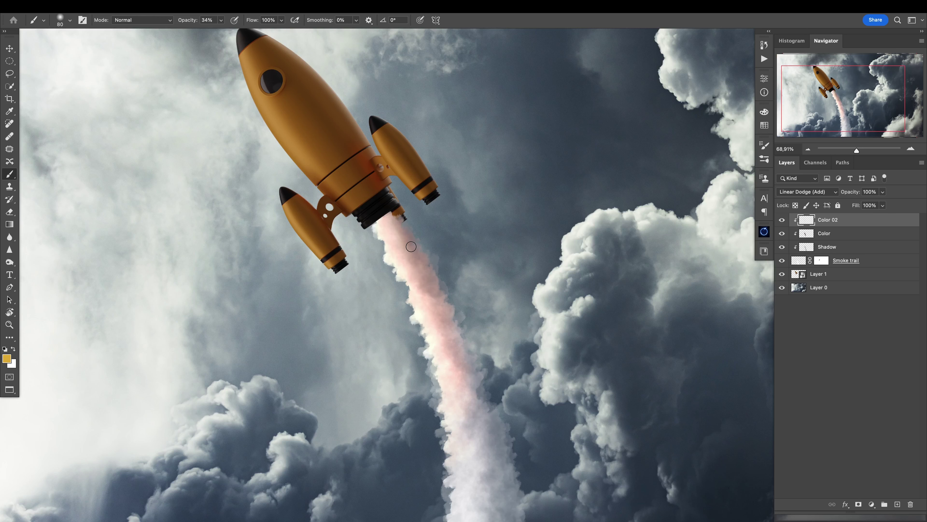
Step: Paint a faint yellow glow below the main nozzle with the Cloud/Dust 02 brush at 80 px, 20% opacity, in a darker golden brown
{"action": "right_click", "coordinate": [450, 296]}
{"action": "left_click", "coordinate": [714, 437]}
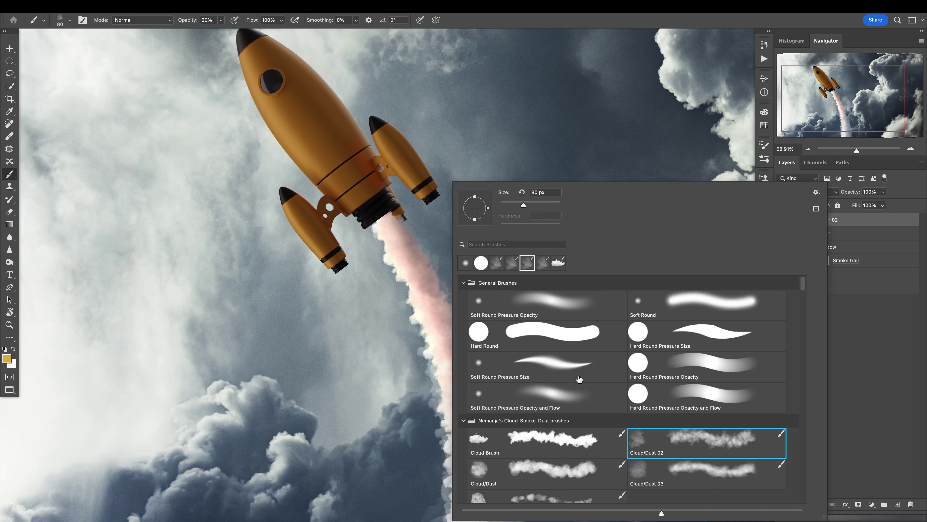
{"action": "left_click_drag", "start_coordinate": [399, 227], "coordinate": [403, 241]}
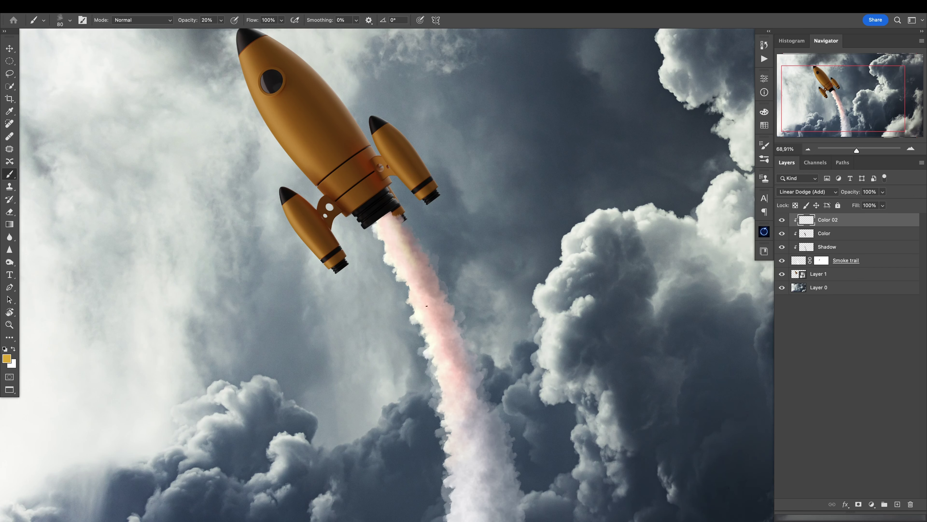
{"action": "left_click", "coordinate": [8, 359]}
{"action": "left_click_drag", "start_coordinate": [171, 394], "coordinate": [180, 404]}
{"action": "left_click", "coordinate": [272, 345]}
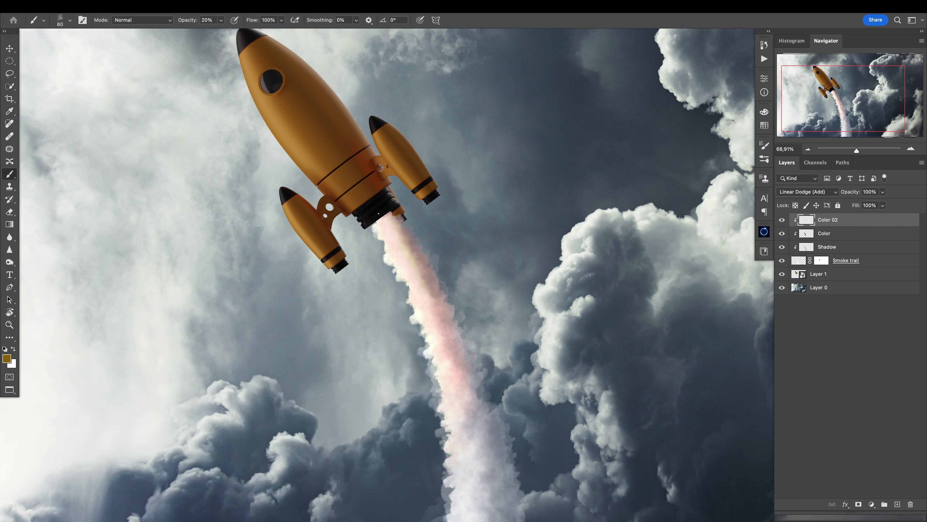
{"action": "left_click_drag", "start_coordinate": [422, 267], "coordinate": [410, 251]}
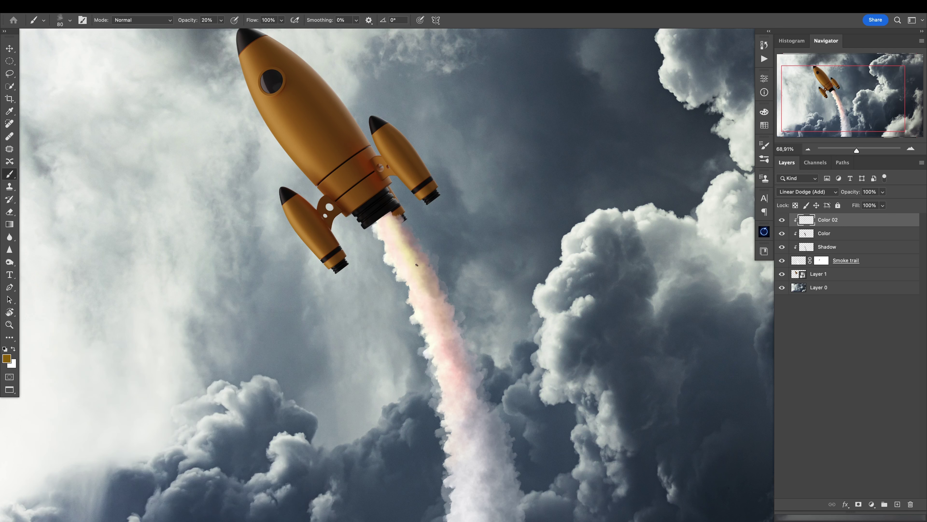
Step: Change the brush colour to a burnt orange-brown and build up the warm glow along the upper smoke trail
{"action": "left_click", "coordinate": [10, 359]}
{"action": "left_click_drag", "start_coordinate": [190, 459], "coordinate": [191, 470]}
{"action": "left_click", "coordinate": [272, 345]}
{"action": "left_click_drag", "start_coordinate": [398, 222], "coordinate": [430, 301]}
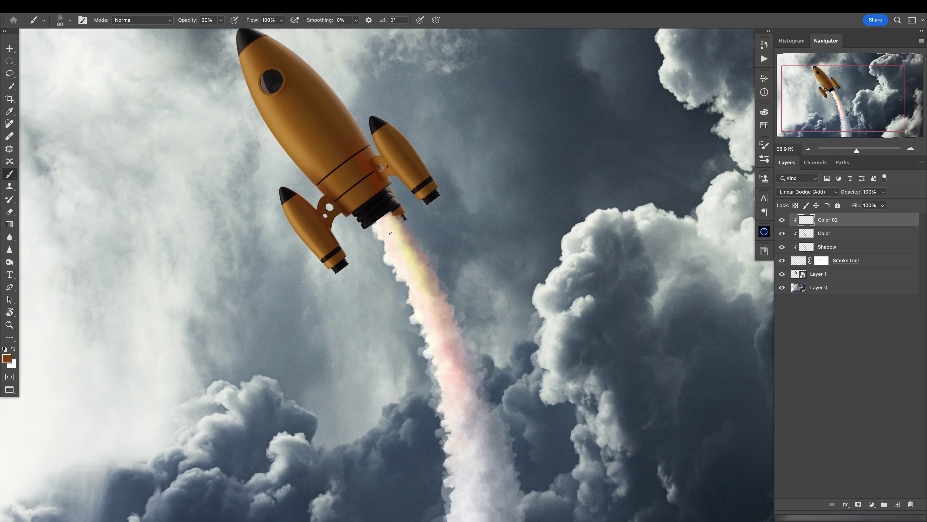
{"action": "left_click_drag", "start_coordinate": [430, 267], "coordinate": [434, 320]}
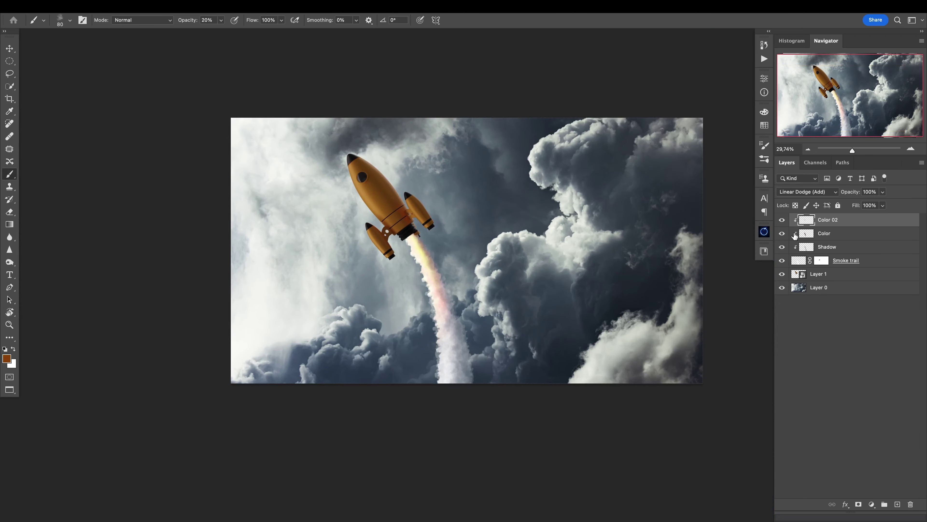
Step: Add a new layer above Color 02 and name it Smoke 02
{"action": "left_click", "coordinate": [897, 504]}
{"action": "double_click", "coordinate": [821, 220]}
{"action": "type", "text": "Smoke 03"}
{"action": "key", "text": "Return"}
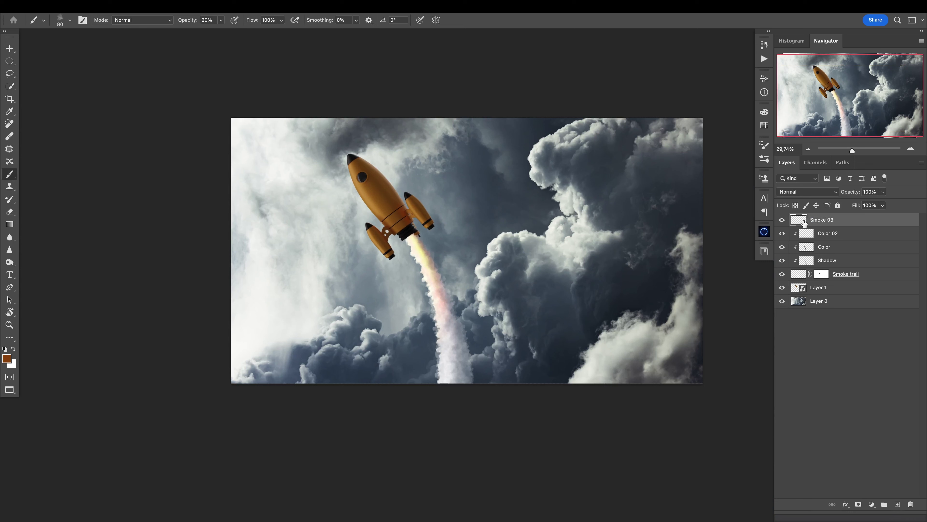
{"action": "double_click", "coordinate": [831, 219]}
{"action": "type", "text": "2"}
{"action": "key", "text": "Return"}
Step: Paint faint white haze over the lower smoke trail, using white at 10% opacity and reducing the brush from 600 to 175 px
{"action": "scroll", "coordinate": [413, 317], "scroll_direction": "up", "scroll_amount": 2}
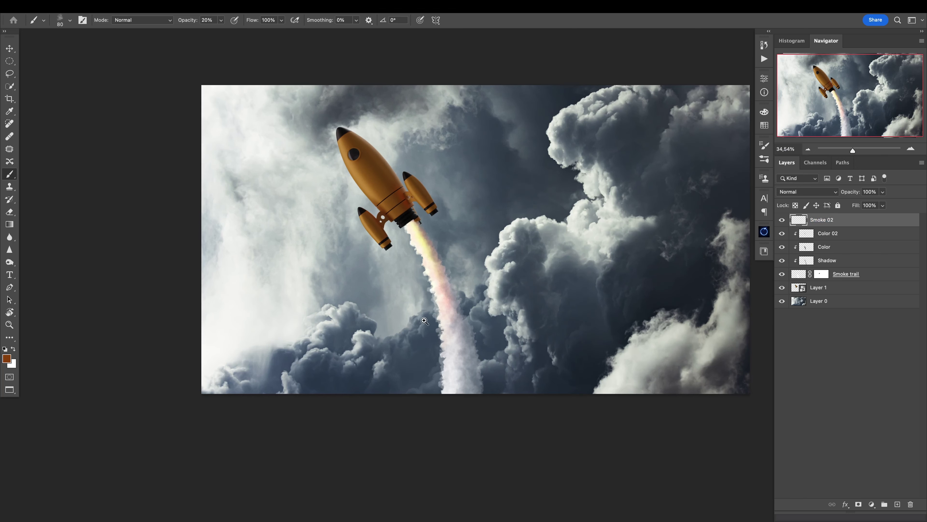
{"action": "key", "text": "x"}
{"action": "left_click_drag", "start_coordinate": [444, 350], "coordinate": [444, 372]}
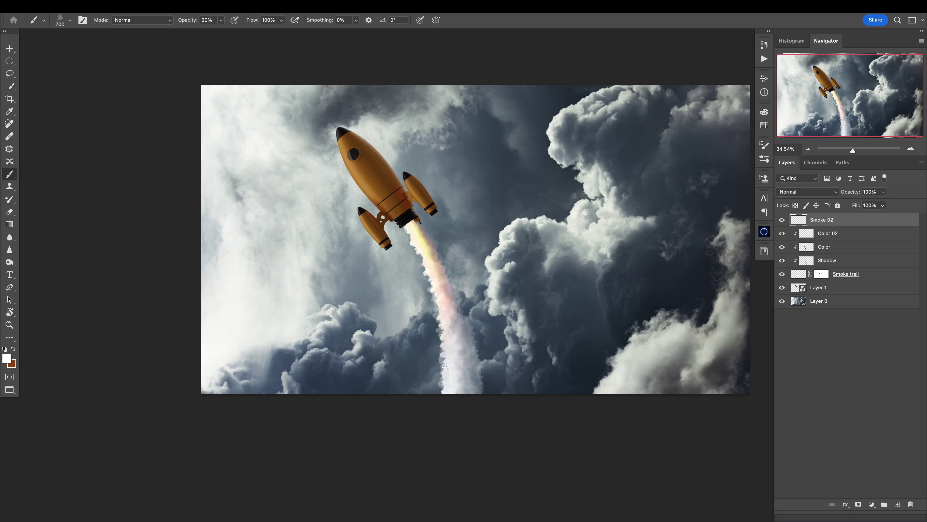
{"action": "key", "text": "1"}
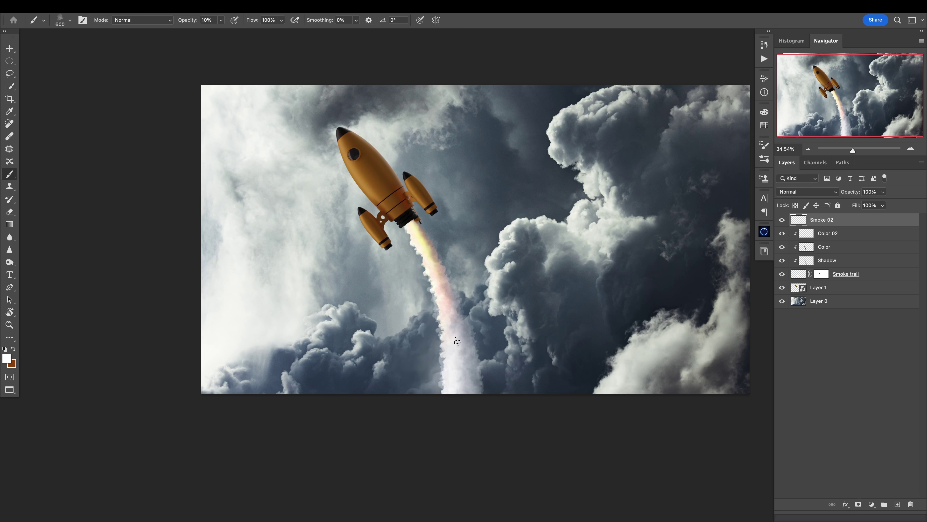
{"action": "key", "text": "bracketleft"}
{"action": "key", "text": "bracketleft"}
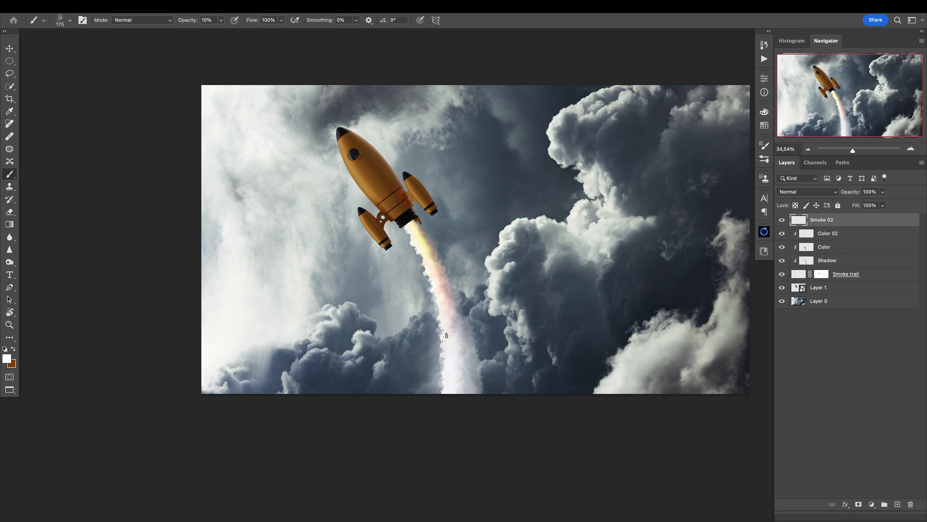
Step: Sample the dark blue-grey of the clouds beside the lower smoke trail and enlarge the brush to 250 px for blending its edge
{"action": "left_click", "coordinate": [470, 332], "text": "alt"}
{"action": "key", "text": "bracketright"}
{"action": "key", "text": "bracketright"}
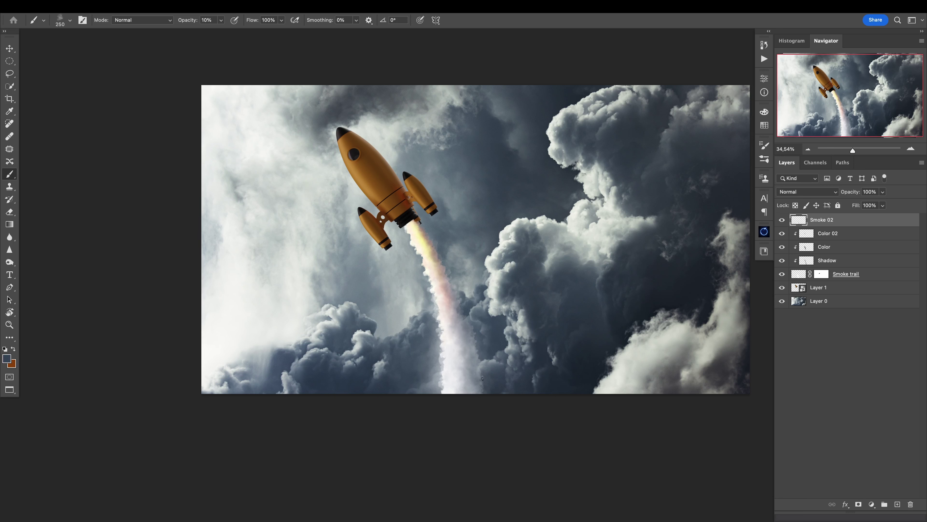
{"action": "scroll", "coordinate": [456, 373], "scroll_direction": "down", "scroll_amount": 2}
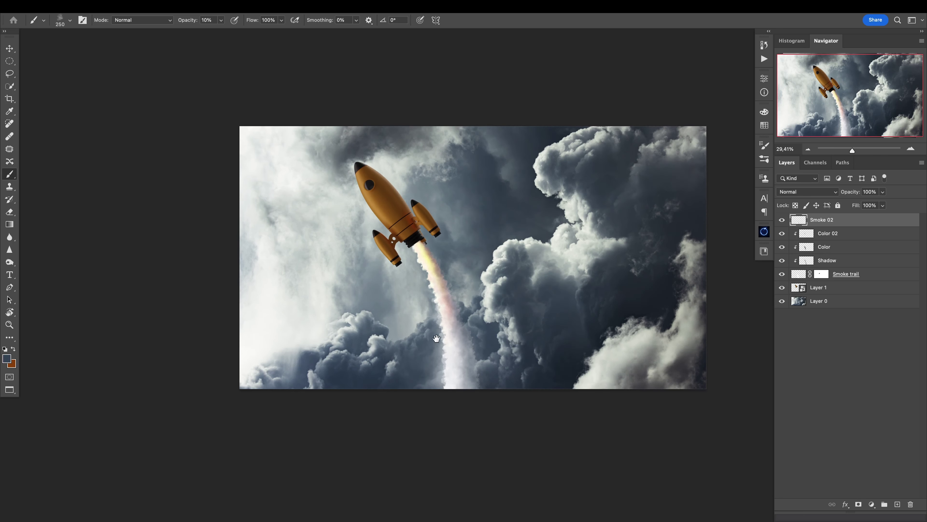
Step: Duplicate the cloud background layer, place the copy directly above the rocket layer and clip it to the rocket
{"action": "key", "text": "v"}
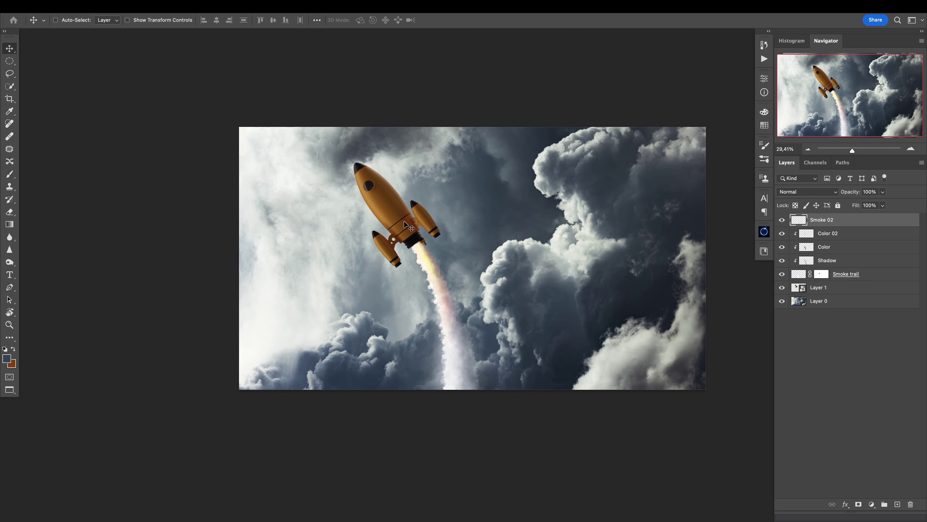
{"action": "left_click", "coordinate": [394, 213], "text": "ctrl"}
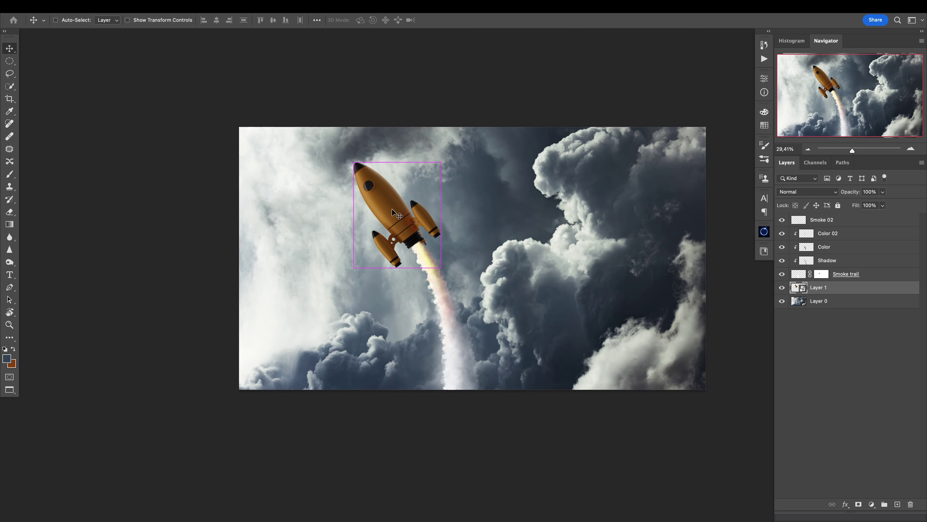
{"action": "left_click", "coordinate": [806, 304]}
{"action": "key", "text": "ctrl+j"}
{"action": "left_click_drag", "start_coordinate": [803, 306], "coordinate": [809, 295]}
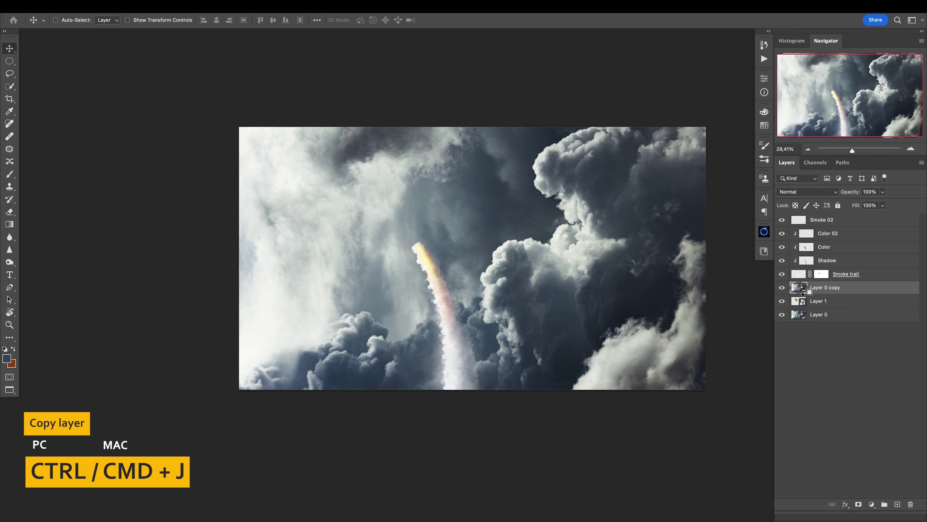
{"action": "left_click", "coordinate": [805, 294], "text": "alt"}
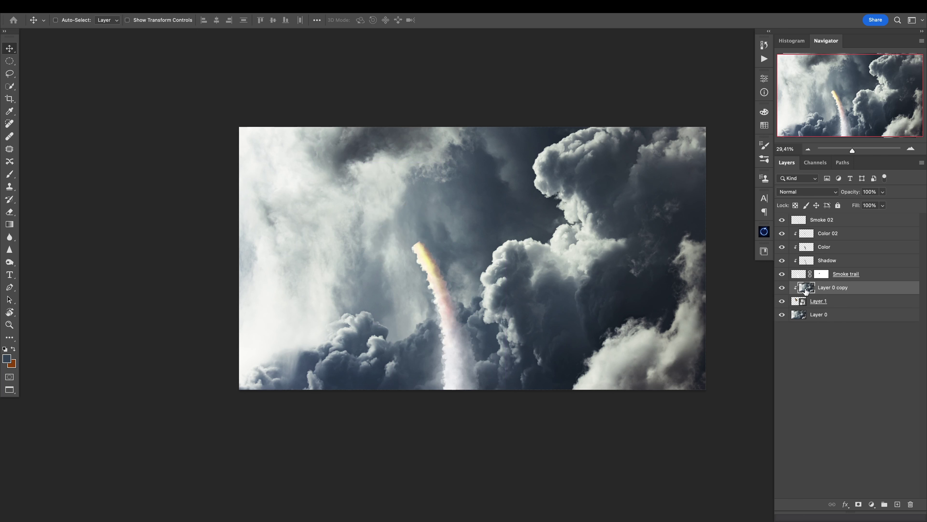
Step: Set the clipped cloud copy to Soft Light blending at 86% opacity
{"action": "left_click", "coordinate": [806, 191]}
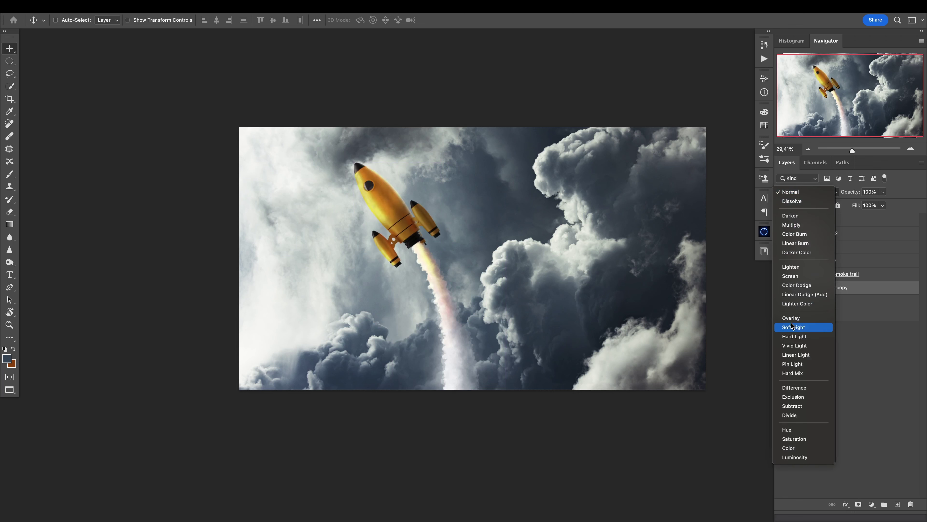
{"action": "left_click", "coordinate": [795, 329]}
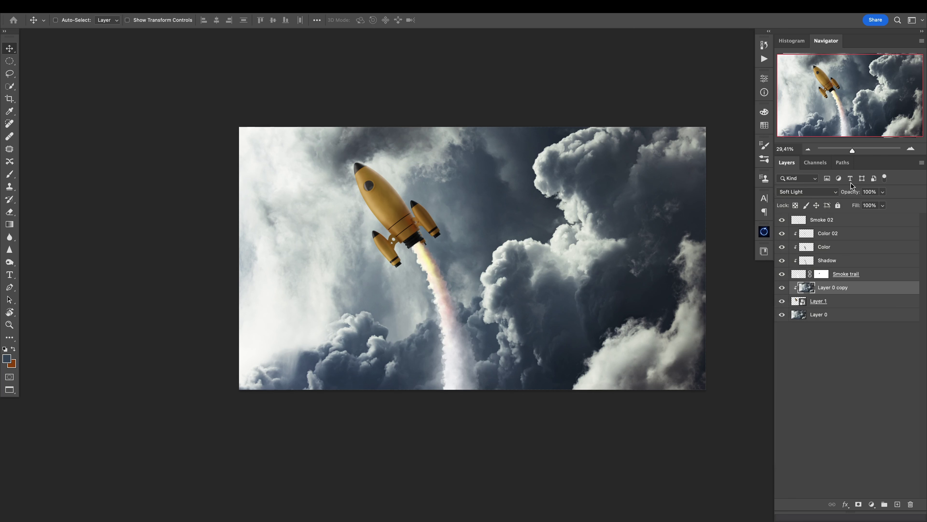
{"action": "left_click_drag", "start_coordinate": [851, 194], "coordinate": [848, 195]}
Step: Reposition the clipped cloud copy over the rocket and scale it to about 108.5%
{"action": "left_click_drag", "start_coordinate": [372, 228], "coordinate": [429, 212]}
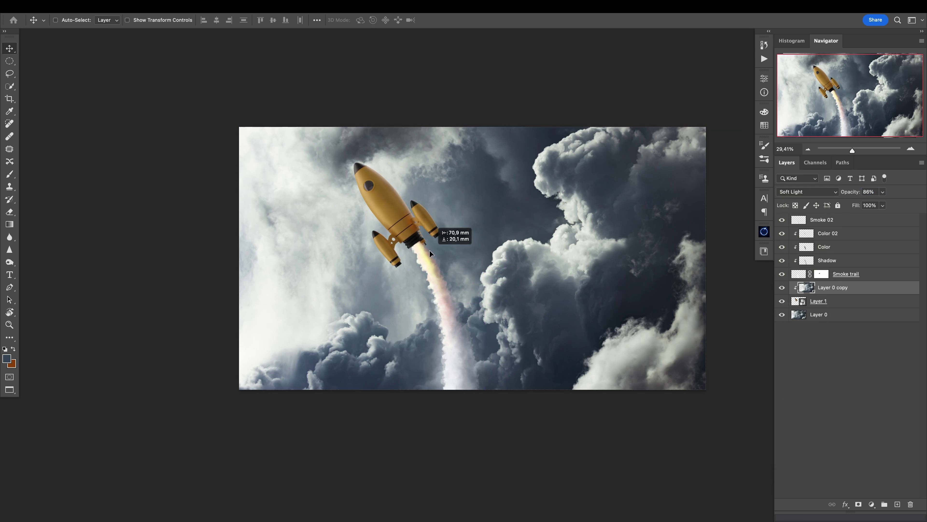
{"action": "key", "text": "super+t"}
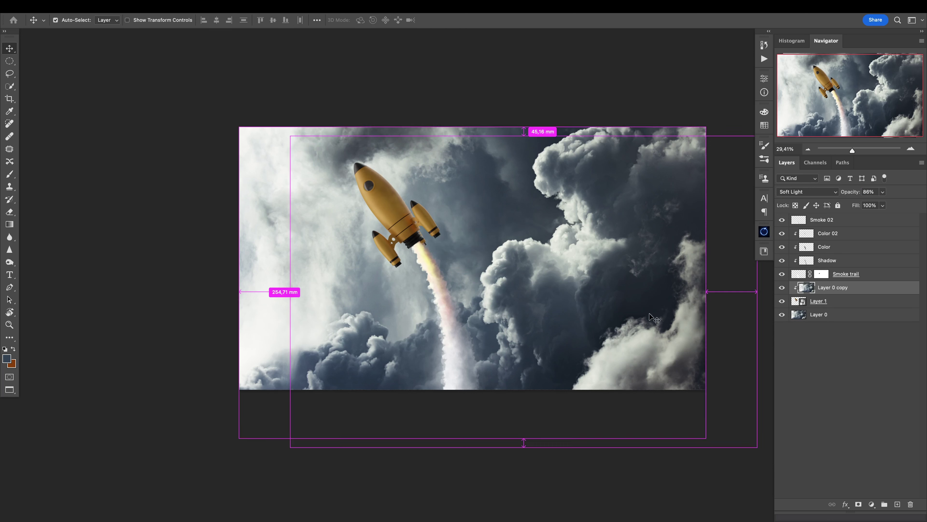
{"action": "left_click_drag", "start_coordinate": [760, 292], "coordinate": [707, 292]}
{"action": "left_click_drag", "start_coordinate": [623, 297], "coordinate": [572, 267]}
{"action": "left_click_drag", "start_coordinate": [655, 262], "coordinate": [727, 261]}
{"action": "left_click_drag", "start_coordinate": [482, 284], "coordinate": [522, 299]}
{"action": "scroll", "coordinate": [409, 207], "scroll_direction": "up", "scroll_amount": 5}
{"action": "left_click_drag", "start_coordinate": [442, 228], "coordinate": [435, 245]}
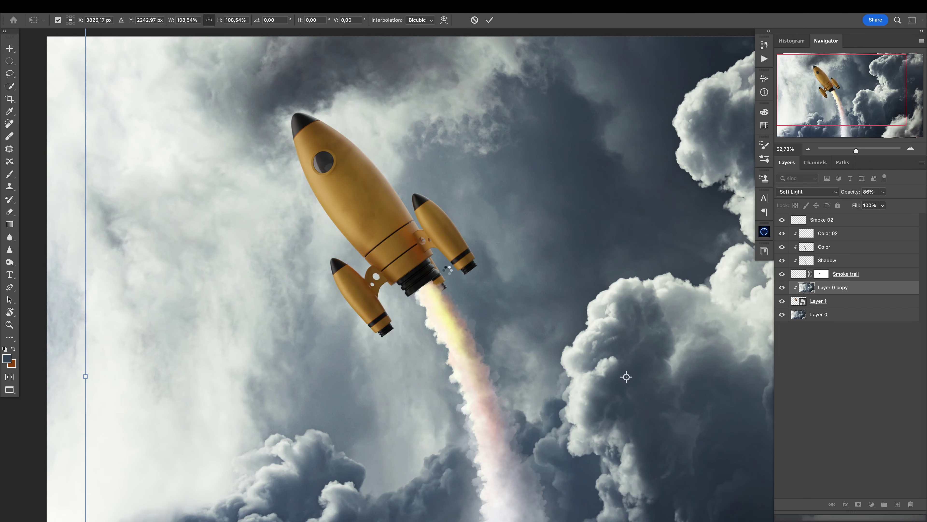
{"action": "key", "text": "Return"}
Step: Apply a Gaussian Blur with an 8.0 pixel radius to the clipped cloud copy
{"action": "left_click", "coordinate": [221, 6]}
{"action": "mouse_move", "coordinate": [248, 131]}
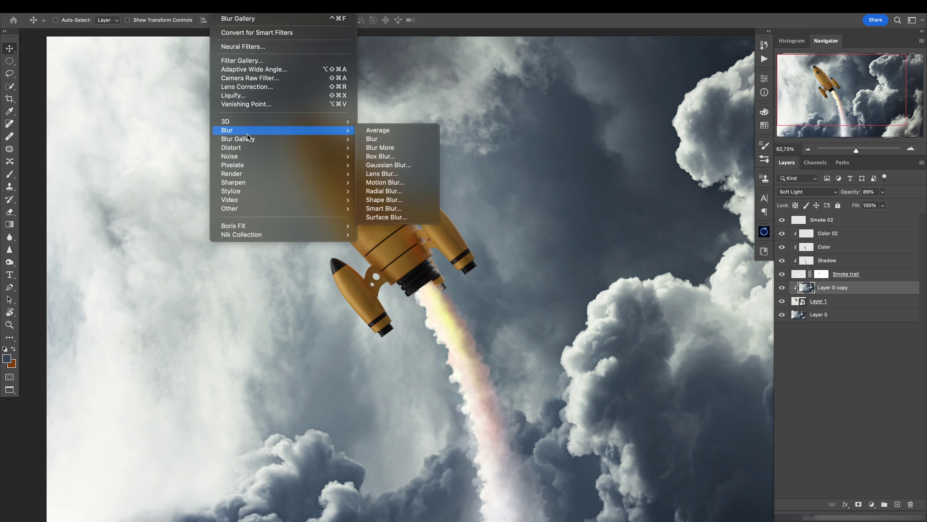
{"action": "left_click", "coordinate": [388, 164]}
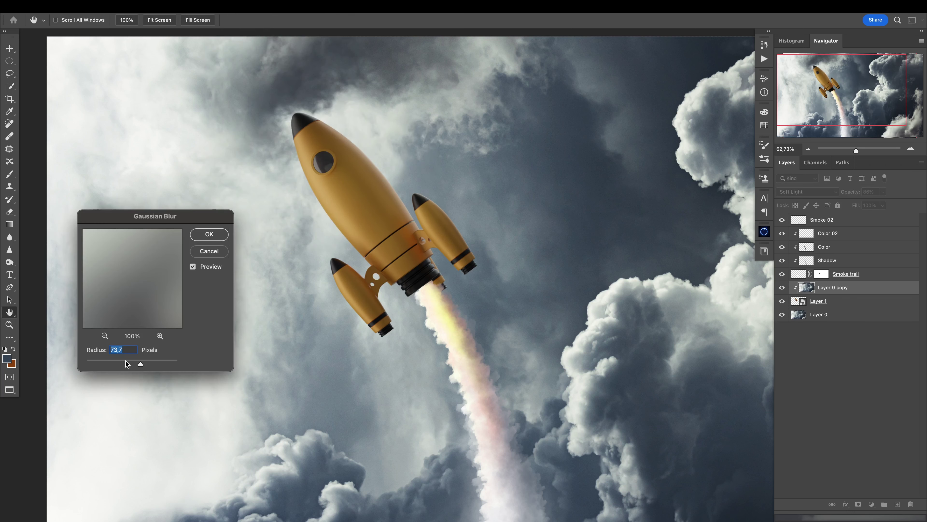
{"action": "left_click_drag", "start_coordinate": [99, 365], "coordinate": [102, 365]}
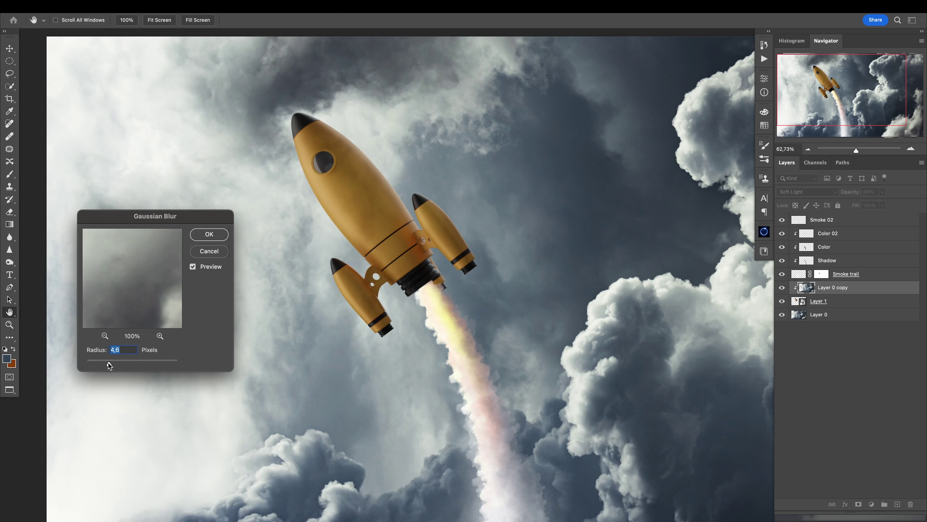
{"action": "left_click_drag", "start_coordinate": [126, 364], "coordinate": [119, 363]}
{"action": "left_click", "coordinate": [207, 236]}
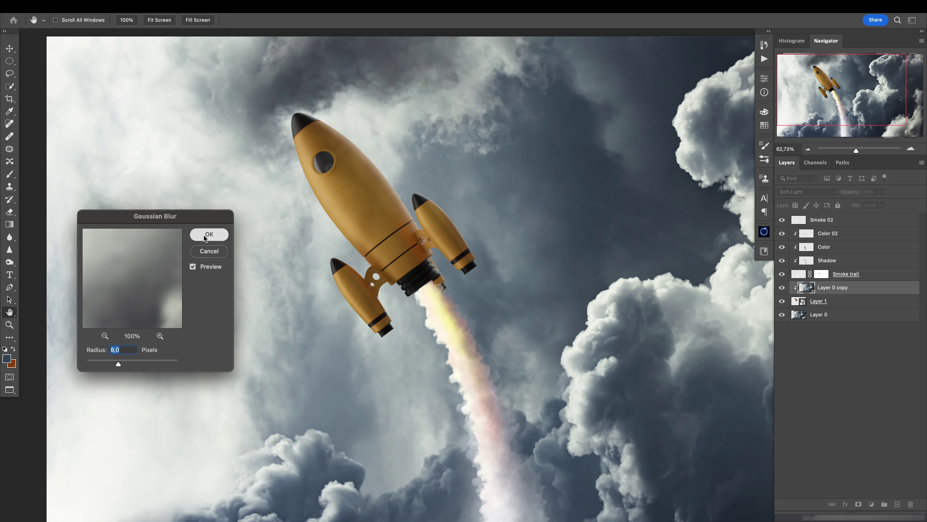
Step: Duplicate the rocket layer, Layer 1
{"action": "left_click_drag", "start_coordinate": [465, 258], "coordinate": [422, 274]}
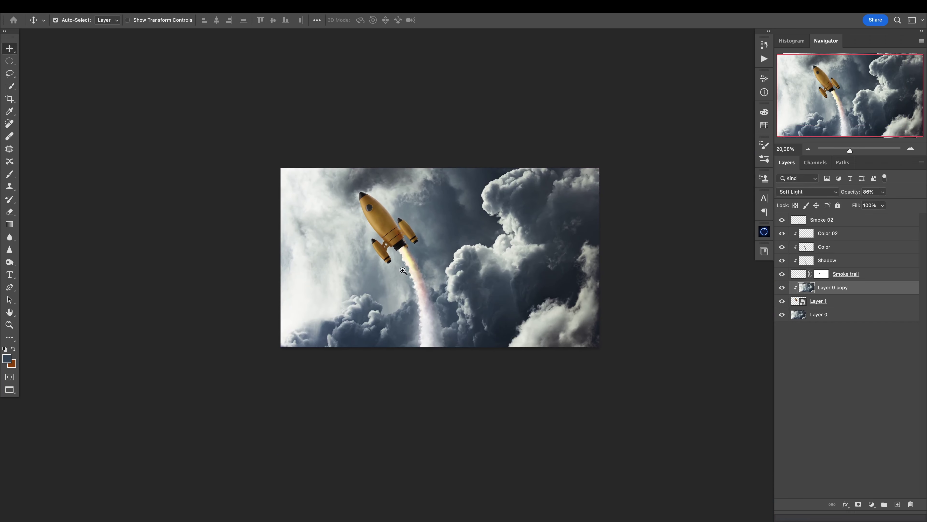
{"action": "scroll", "coordinate": [422, 274], "scroll_direction": "up", "scroll_amount": 5}
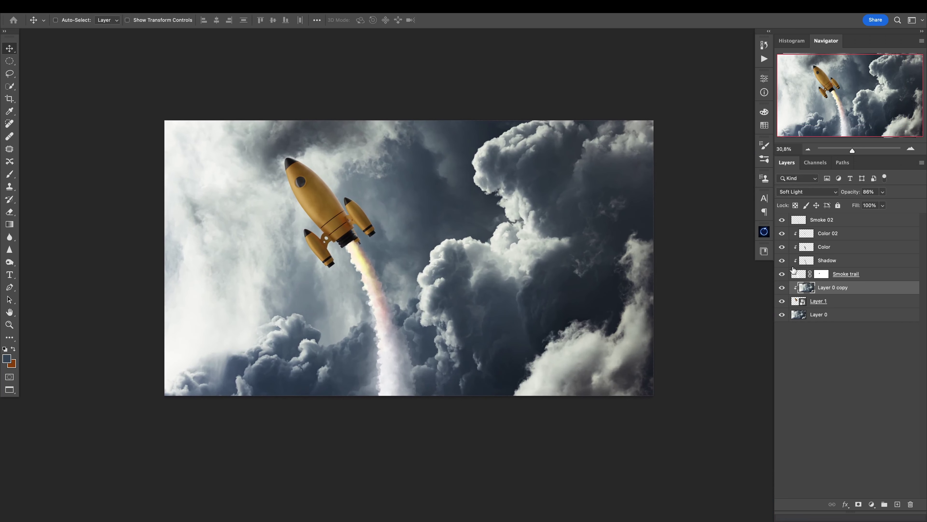
{"action": "left_click", "coordinate": [803, 277]}
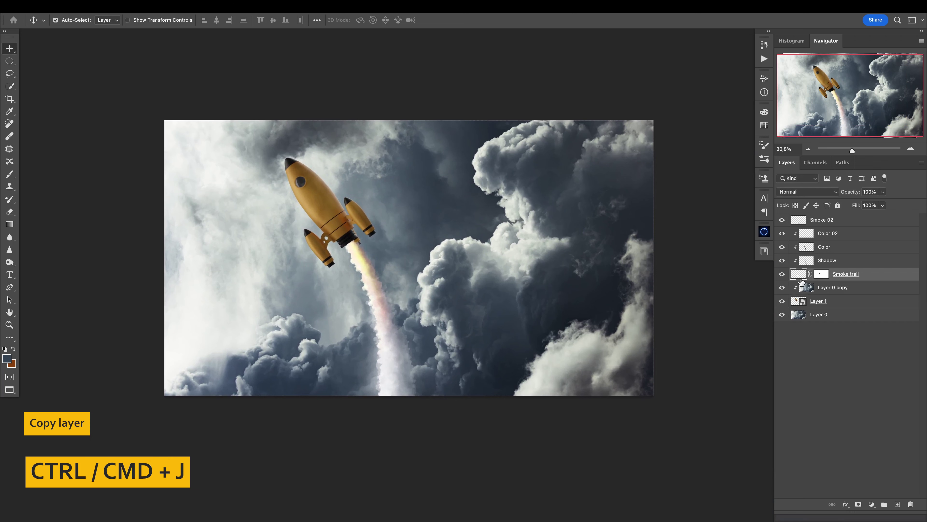
{"action": "left_click", "coordinate": [793, 300]}
{"action": "key", "text": "ctrl+j"}
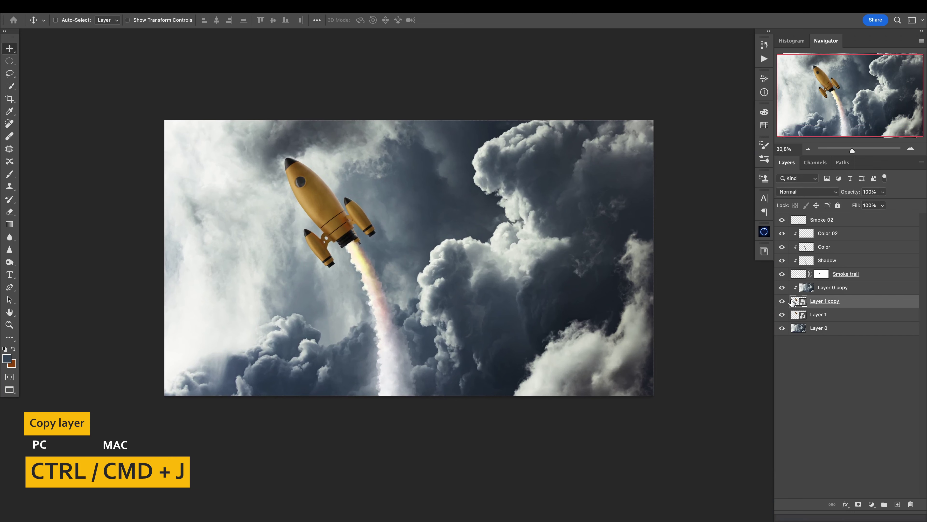
Step: Scale the lower rocket layer to about 209%, rotate it about 7.9° and place it partly outside the image's lower-left corner
{"action": "left_click", "coordinate": [800, 314]}
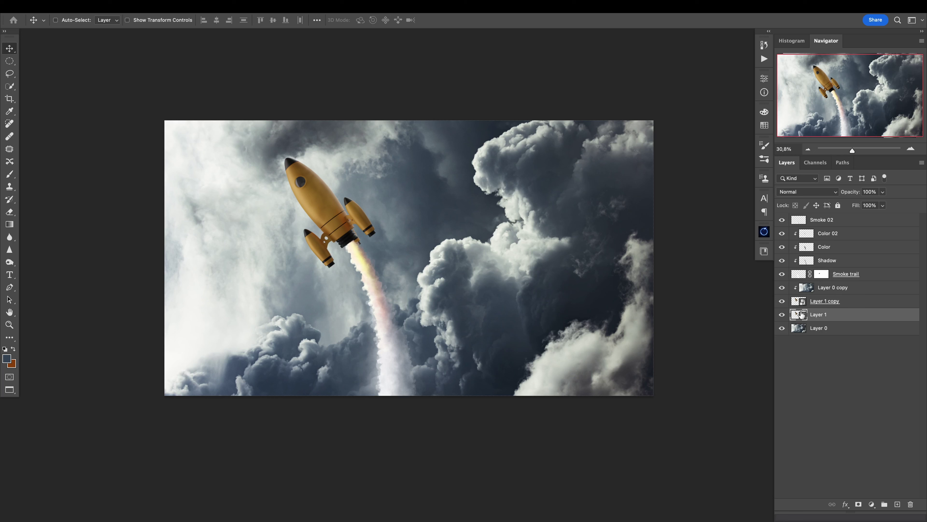
{"action": "key", "text": "ctrl+t"}
{"action": "left_click_drag", "start_coordinate": [374, 208], "coordinate": [326, 341]}
{"action": "left_click_drag", "start_coordinate": [276, 322], "coordinate": [279, 348]}
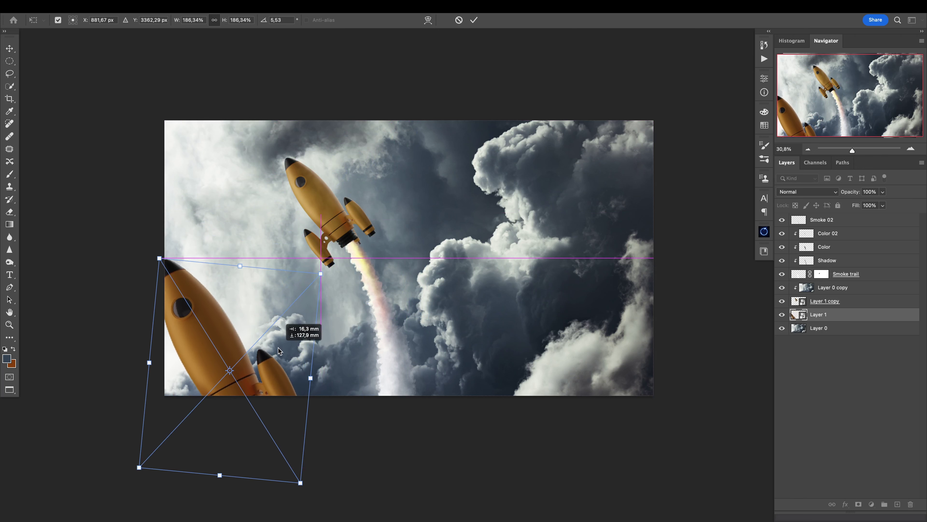
{"action": "left_click_drag", "start_coordinate": [306, 376], "coordinate": [337, 328]}
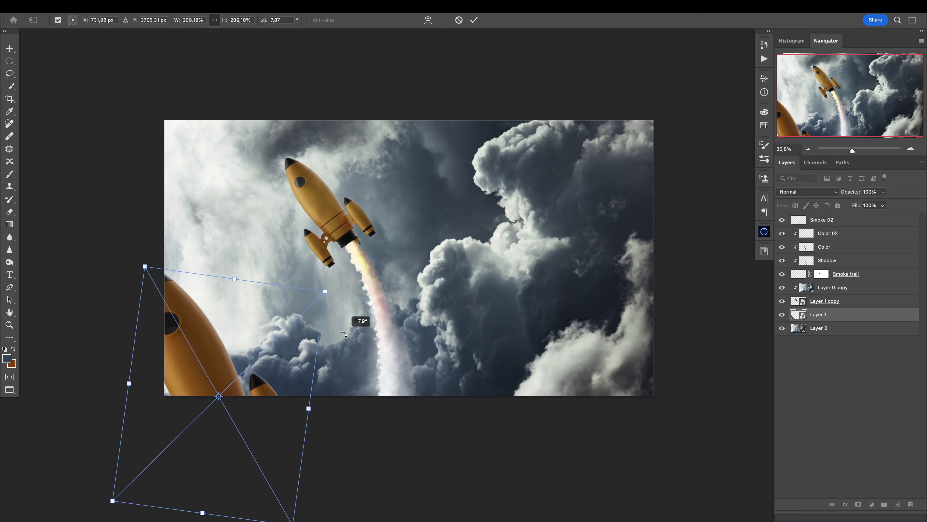
{"action": "key", "text": "Return"}
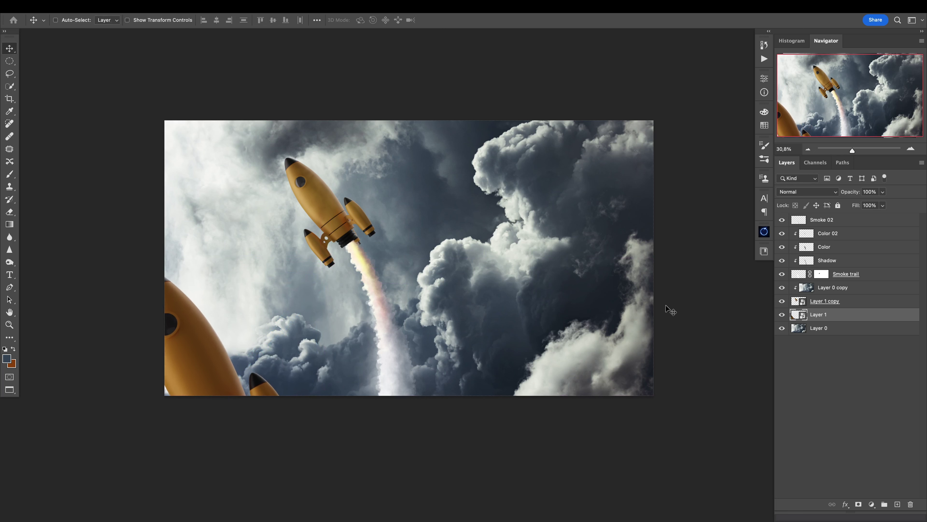
Step: Apply a Gaussian Blur with a 19.0 pixel radius to the large foreground rocket, Layer 1
{"action": "left_click", "coordinate": [224, 7]}
{"action": "left_click", "coordinate": [241, 18]}
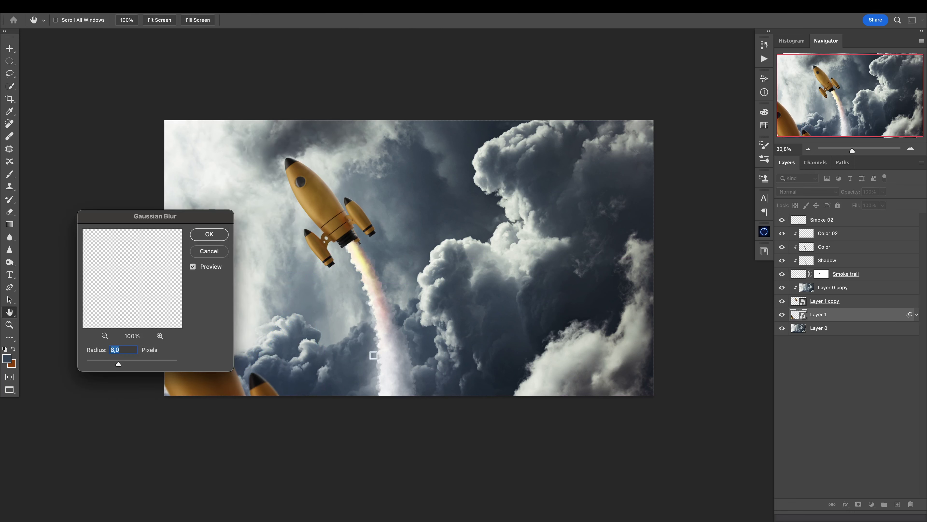
{"action": "left_click_drag", "start_coordinate": [156, 212], "coordinate": [558, 221]}
{"action": "left_click_drag", "start_coordinate": [520, 369], "coordinate": [532, 369]}
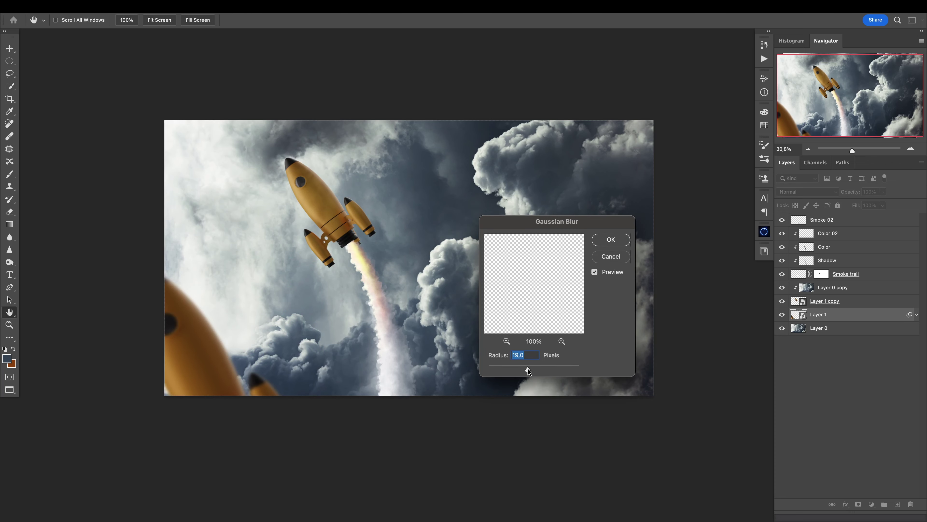
{"action": "left_click", "coordinate": [604, 241]}
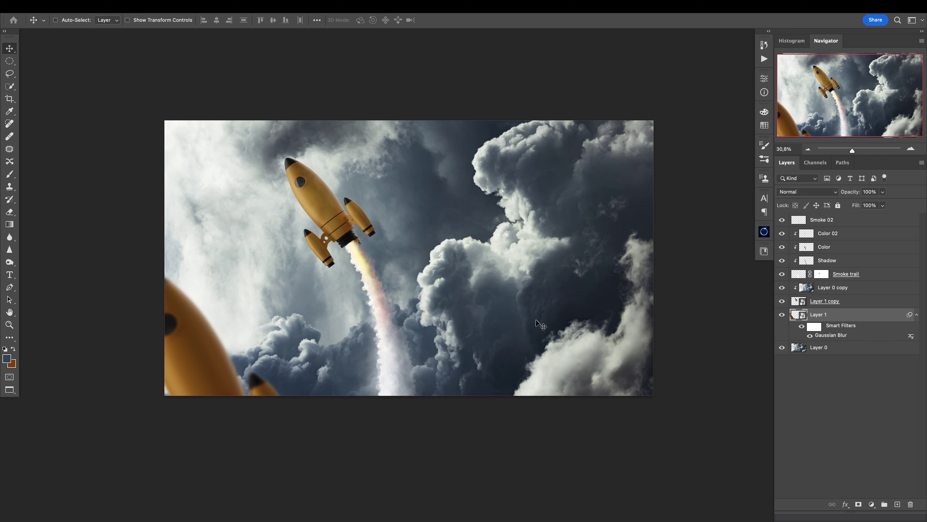
Step: Duplicate the main rocket layer, Layer 1 copy
{"action": "left_click", "coordinate": [799, 304]}
{"action": "key", "text": "ctrl+j"}
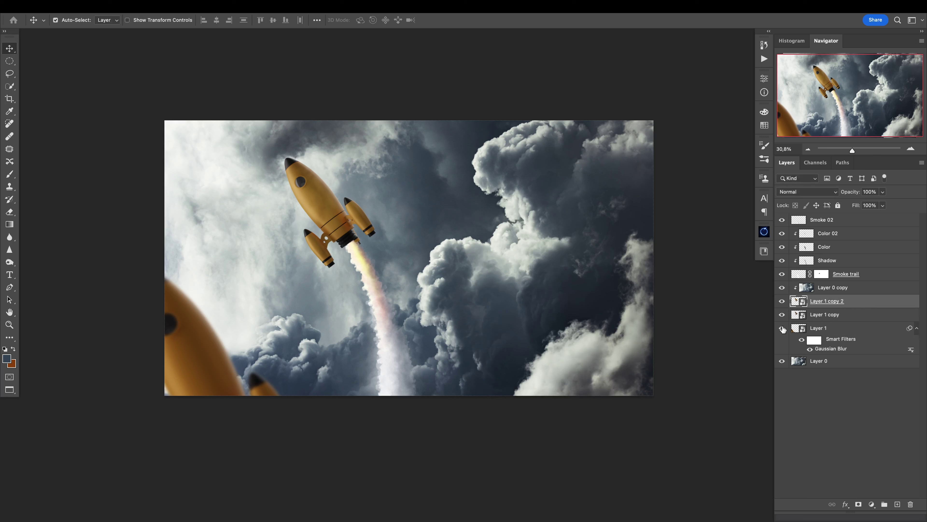
{"action": "key", "text": "ctrl"}
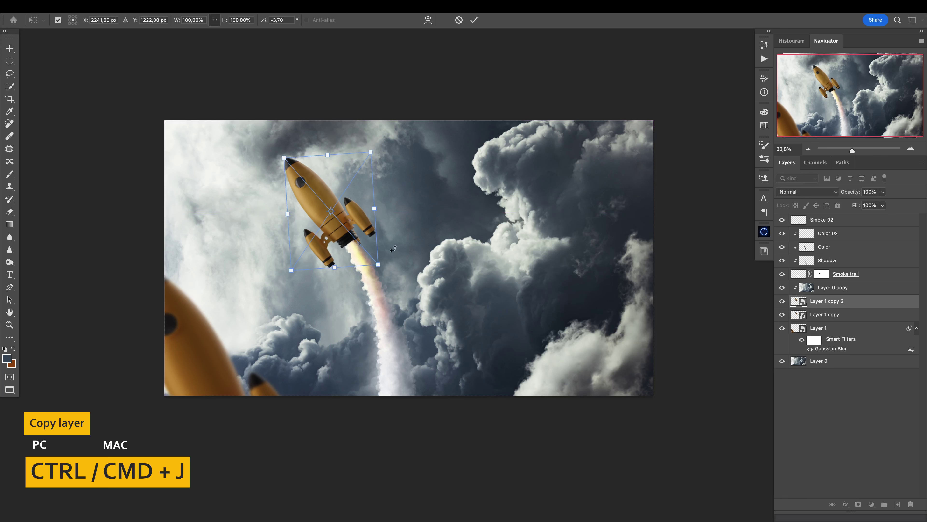
{"action": "key", "text": "ctrl+t"}
{"action": "left_click_drag", "start_coordinate": [349, 222], "coordinate": [469, 232]}
{"action": "key", "text": "Escape"}
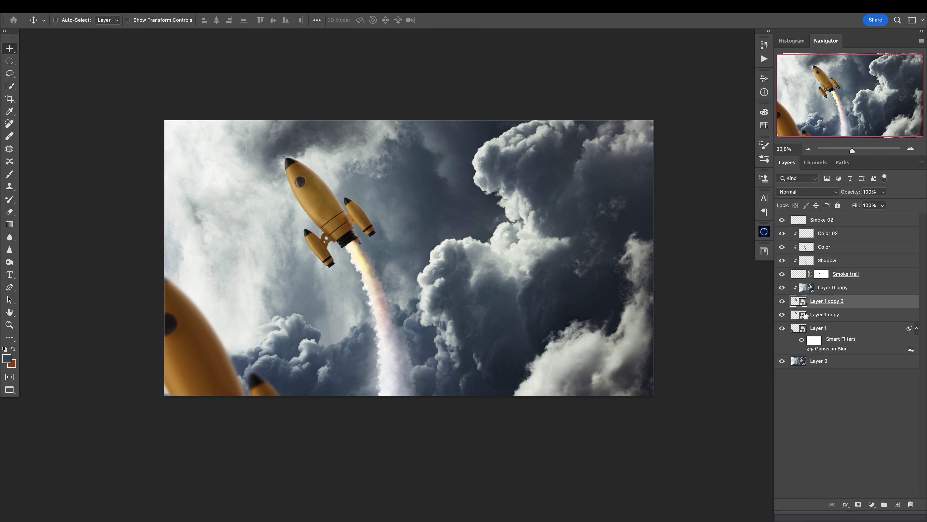
Step: Shrink and rotate the lower rocket copy and place it at the edge of the bright cloud to the right of the main rocket
{"action": "left_click", "coordinate": [806, 314]}
{"action": "key", "text": "ctrl"}
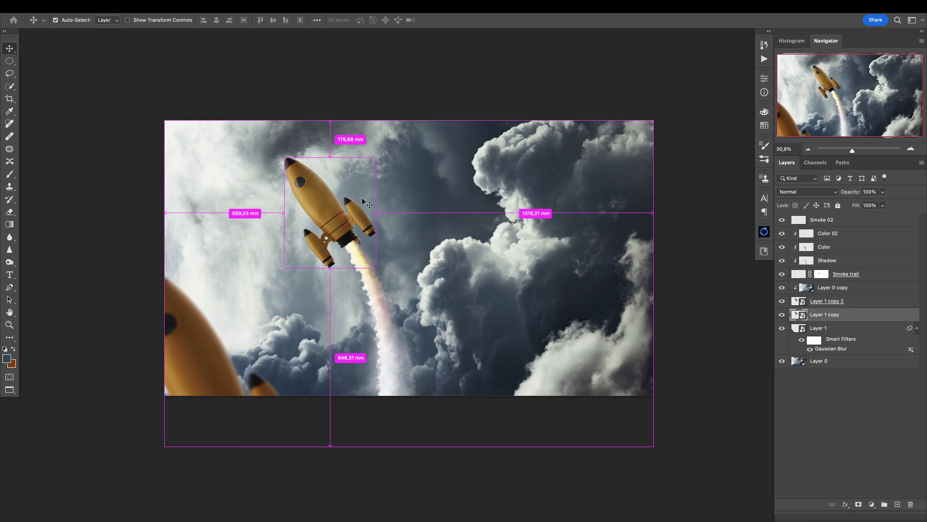
{"action": "key", "text": "ctrl+t"}
{"action": "left_click_drag", "start_coordinate": [371, 152], "coordinate": [358, 173]}
{"action": "left_click_drag", "start_coordinate": [357, 206], "coordinate": [480, 224]}
{"action": "left_click_drag", "start_coordinate": [481, 190], "coordinate": [487, 216]}
{"action": "left_click_drag", "start_coordinate": [455, 245], "coordinate": [522, 250]}
{"action": "mouse_move", "coordinate": [481, 223]}
{"action": "left_mouse_down"}
{"action": "mouse_move", "coordinate": [490, 226]}
{"action": "mouse_move", "coordinate": [473, 237]}
{"action": "left_mouse_up"}
{"action": "left_click_drag", "start_coordinate": [525, 205], "coordinate": [521, 195]}
{"action": "left_click_drag", "start_coordinate": [489, 223], "coordinate": [574, 228]}
{"action": "key", "text": "Return"}
{"action": "left_click_drag", "start_coordinate": [516, 276], "coordinate": [625, 296]}
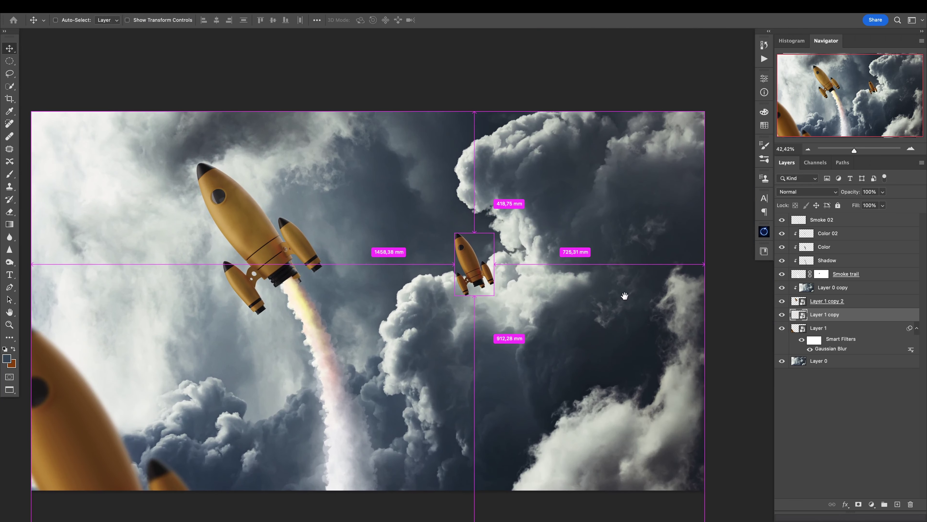
Step: Quick-select the bright cloud around the small rocket on Layer 0 and mask Layer 1 copy with the inverse of that selection
{"action": "left_click", "coordinate": [800, 362]}
{"action": "key", "text": "w"}
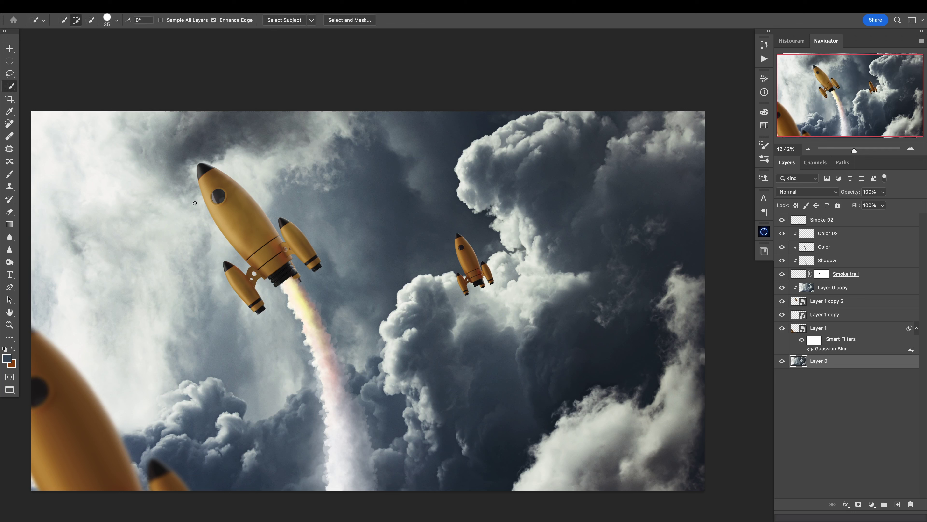
{"action": "mouse_move", "coordinate": [499, 251]}
{"action": "left_mouse_down"}
{"action": "mouse_move", "coordinate": [513, 266]}
{"action": "mouse_move", "coordinate": [468, 288]}
{"action": "mouse_move", "coordinate": [437, 282]}
{"action": "mouse_move", "coordinate": [411, 301]}
{"action": "mouse_move", "coordinate": [482, 318]}
{"action": "mouse_move", "coordinate": [564, 280]}
{"action": "mouse_move", "coordinate": [425, 298]}
{"action": "left_mouse_up"}
{"action": "left_click", "coordinate": [799, 316]}
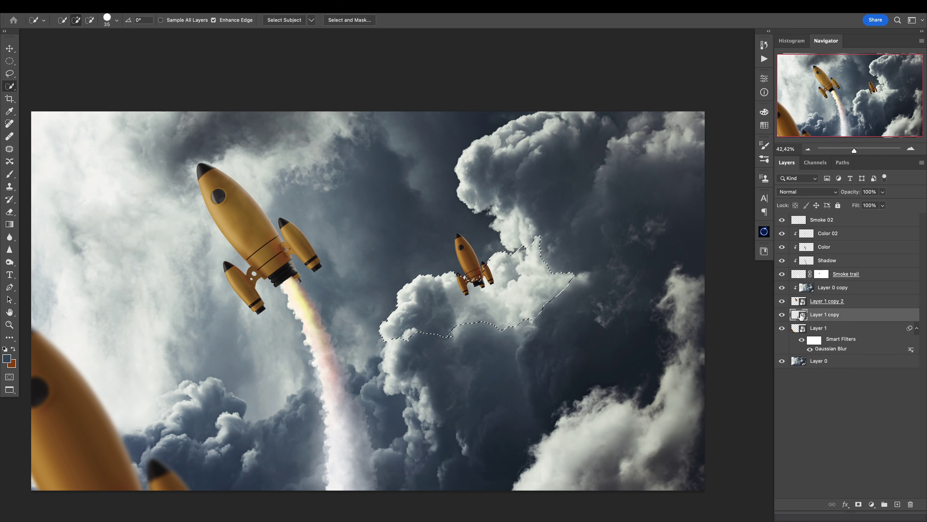
{"action": "left_click", "coordinate": [859, 503]}
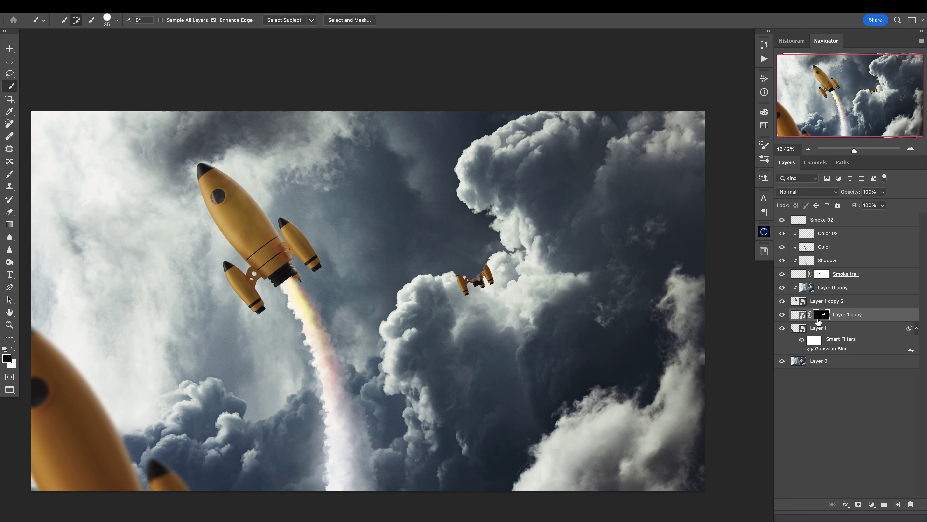
{"action": "key", "text": "ctrl+i"}
Step: Unlink the small rocket from its mask and adjust its size and position so it emerges from behind the cloud
{"action": "left_click", "coordinate": [797, 316]}
{"action": "key", "text": "v"}
{"action": "left_click_drag", "start_coordinate": [474, 265], "coordinate": [482, 273]}
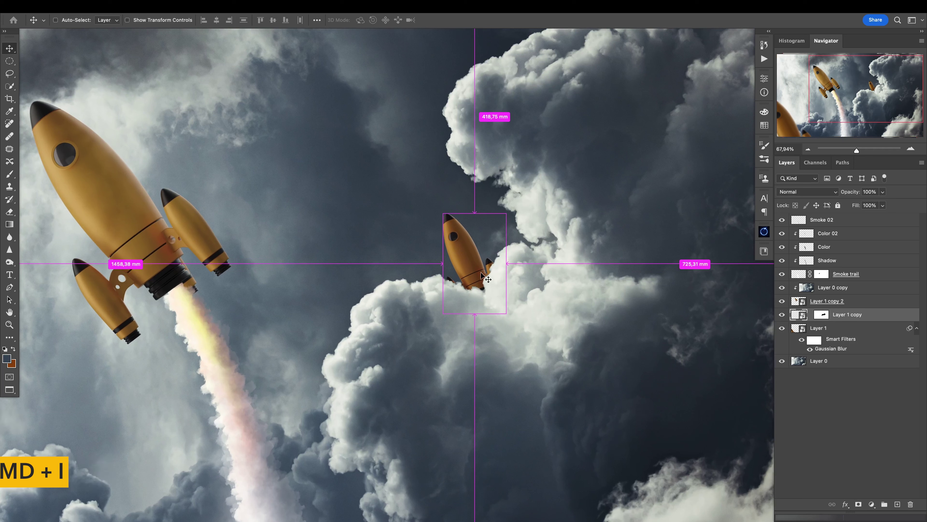
{"action": "key", "text": "ctrl+t"}
{"action": "mouse_move", "coordinate": [511, 215]}
{"action": "left_mouse_down"}
{"action": "mouse_move", "coordinate": [502, 235]}
{"action": "mouse_move", "coordinate": [510, 233]}
{"action": "left_mouse_up"}
{"action": "mouse_move", "coordinate": [484, 265]}
{"action": "left_mouse_down"}
{"action": "mouse_move", "coordinate": [473, 260]}
{"action": "mouse_move", "coordinate": [469, 272]}
{"action": "mouse_move", "coordinate": [481, 264]}
{"action": "left_mouse_up"}
{"action": "key", "text": "Return"}
{"action": "scroll", "coordinate": [474, 292], "scroll_direction": "up", "scroll_amount": 5}
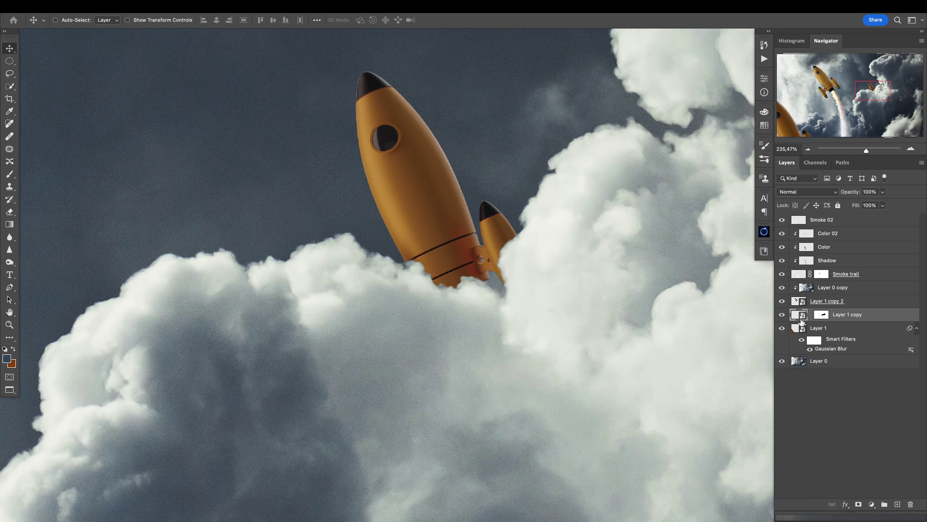
Step: Apply a Gaussian Blur with a 2.0 pixel radius to the small distant rocket
{"action": "left_click", "coordinate": [223, 6]}
{"action": "left_click", "coordinate": [230, 20]}
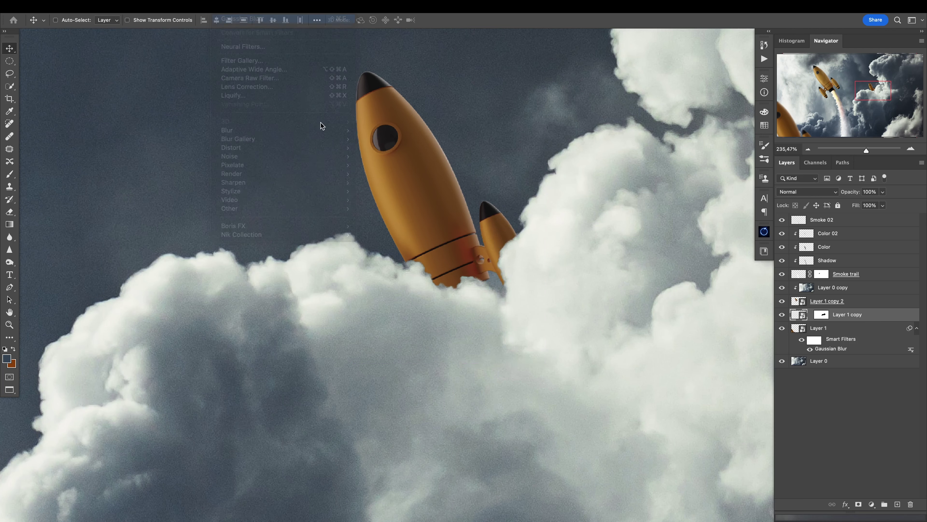
{"action": "left_click", "coordinate": [503, 366]}
{"action": "scroll", "coordinate": [493, 360], "scroll_direction": "down", "scroll_amount": 6}
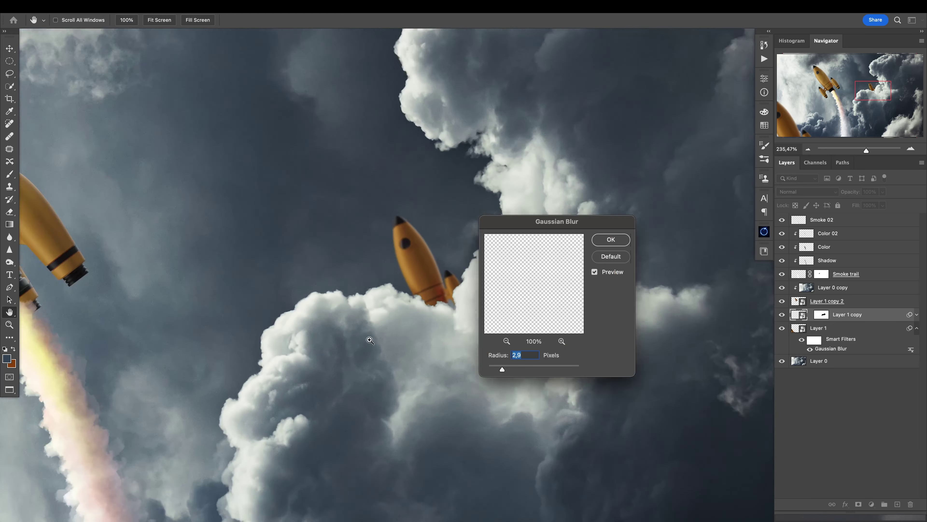
{"action": "scroll", "coordinate": [469, 360], "scroll_direction": "up", "scroll_amount": 5}
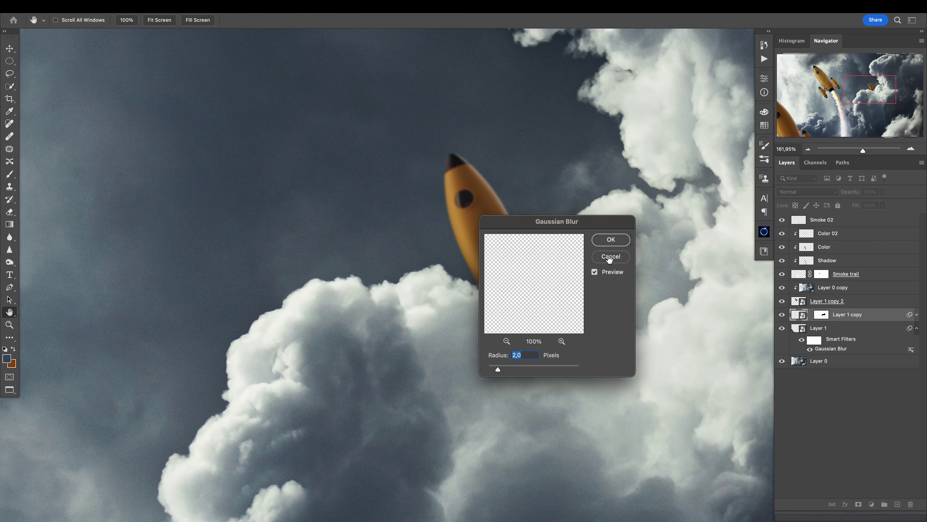
{"action": "left_click", "coordinate": [624, 244]}
{"action": "scroll", "coordinate": [579, 273], "scroll_direction": "down", "scroll_amount": 6}
{"action": "scroll", "coordinate": [463, 308], "scroll_direction": "up", "scroll_amount": 2}
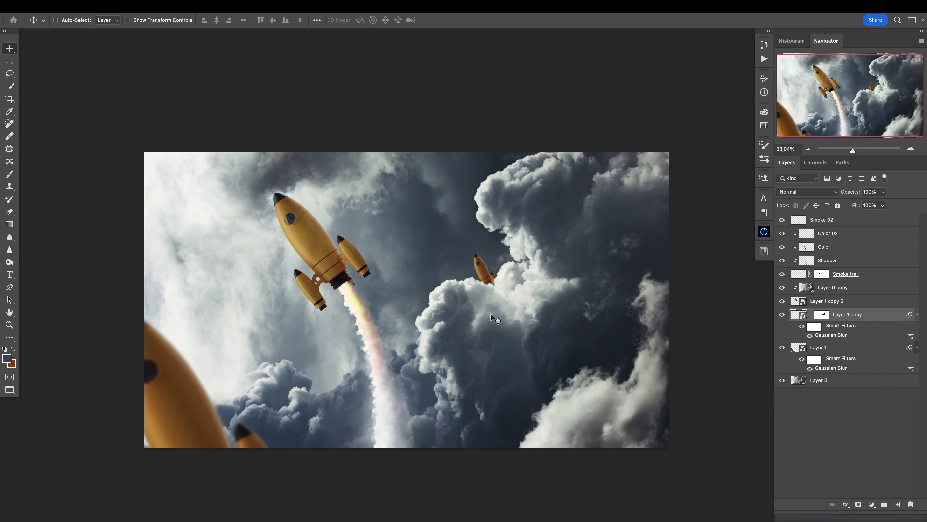
Step: Convert the background Layer 0 to a smart object and apply a Gaussian Blur with a 2.0 pixel radius
{"action": "left_click", "coordinate": [804, 381]}
{"action": "right_click", "coordinate": [827, 382]}
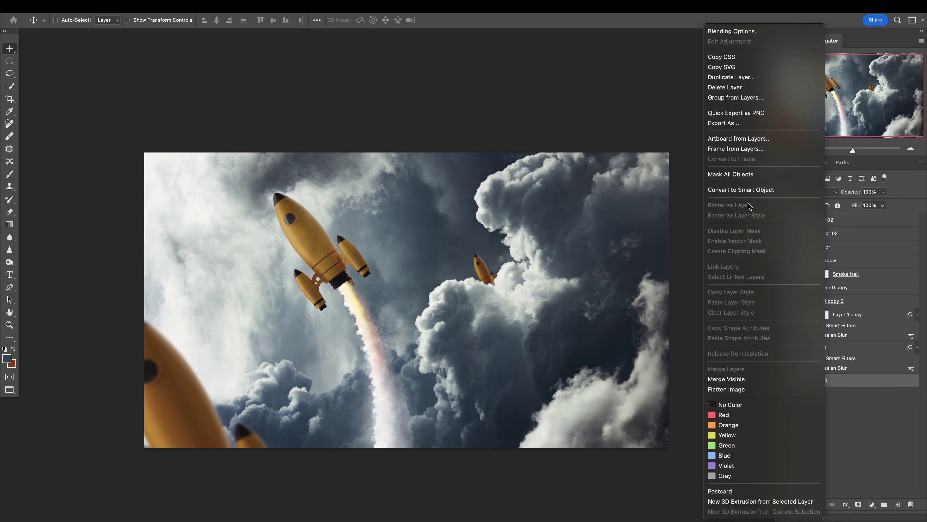
{"action": "left_click", "coordinate": [741, 189]}
{"action": "left_click", "coordinate": [219, 6]}
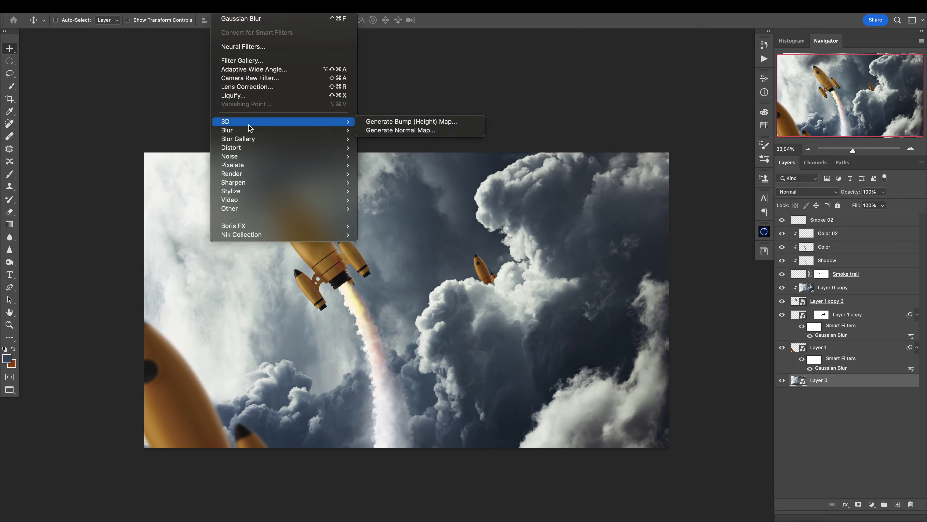
{"action": "left_click", "coordinate": [278, 19]}
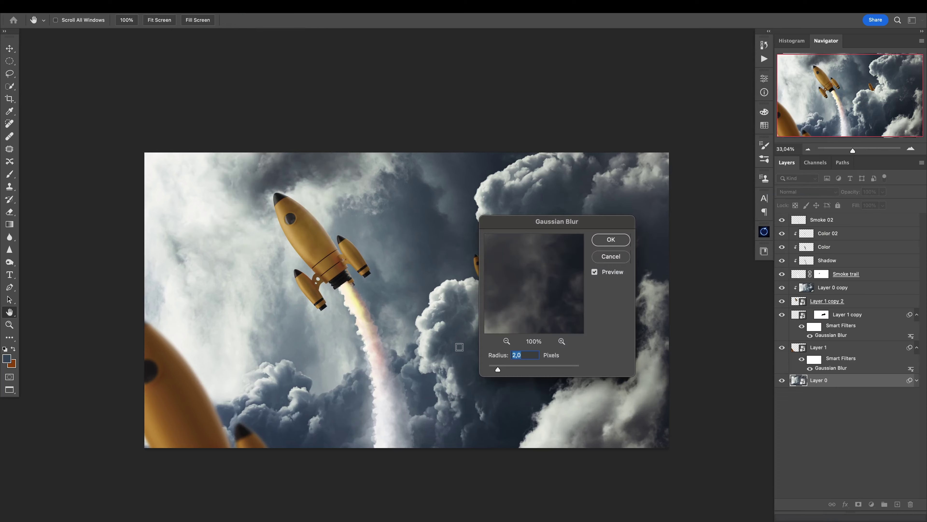
{"action": "scroll", "coordinate": [448, 308], "scroll_direction": "up", "scroll_amount": 5}
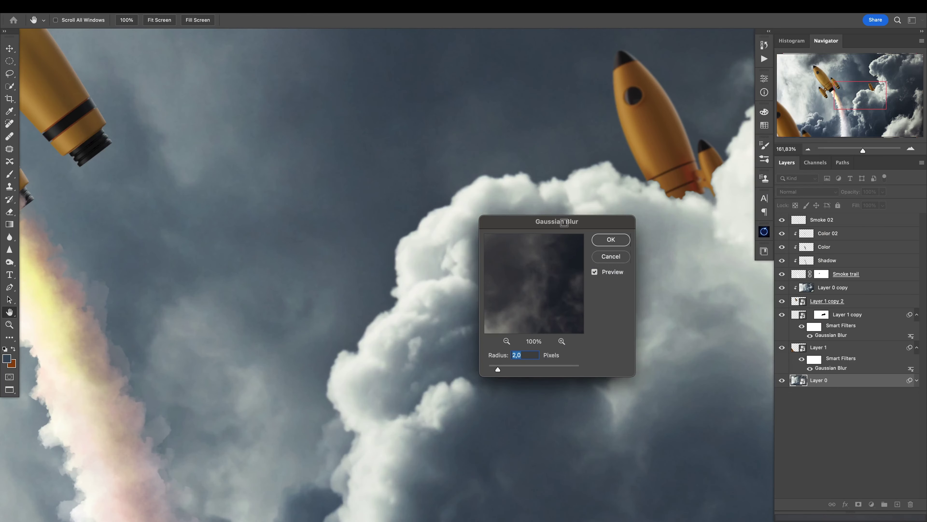
{"action": "left_click_drag", "start_coordinate": [564, 222], "coordinate": [477, 243]}
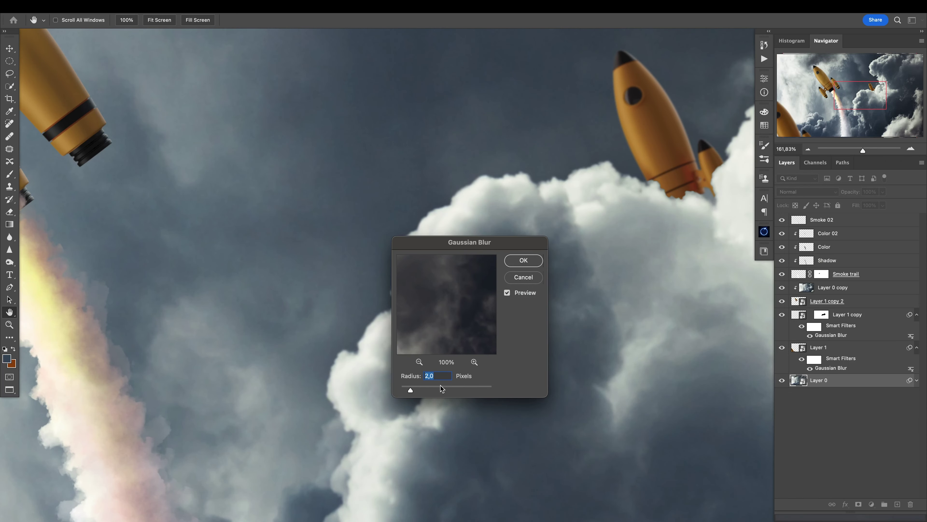
{"action": "left_click", "coordinate": [534, 264]}
{"action": "key", "text": "v"}
{"action": "scroll", "coordinate": [432, 291], "scroll_direction": "down", "scroll_amount": 8}
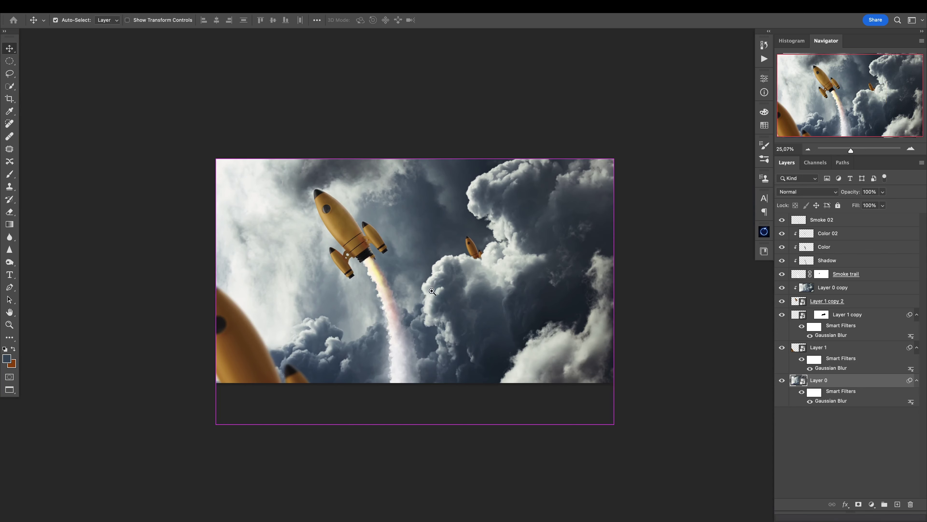
{"action": "left_click_drag", "start_coordinate": [434, 297], "coordinate": [472, 310]}
{"action": "scroll", "coordinate": [471, 310], "scroll_direction": "up", "scroll_amount": 2}
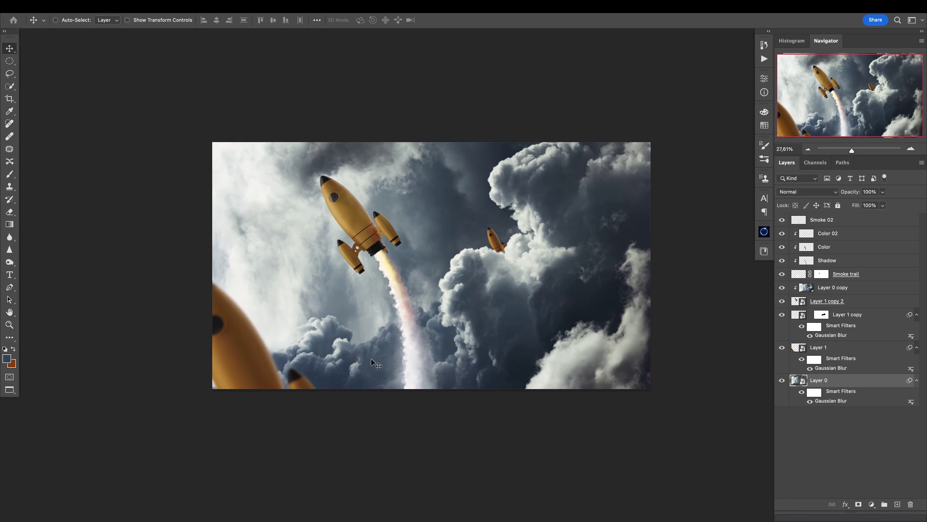
Step: Duplicate the blurred foreground rocket, Layer 1, and move the copy to the image's upper-right side
{"action": "left_click", "coordinate": [250, 365], "text": "super"}
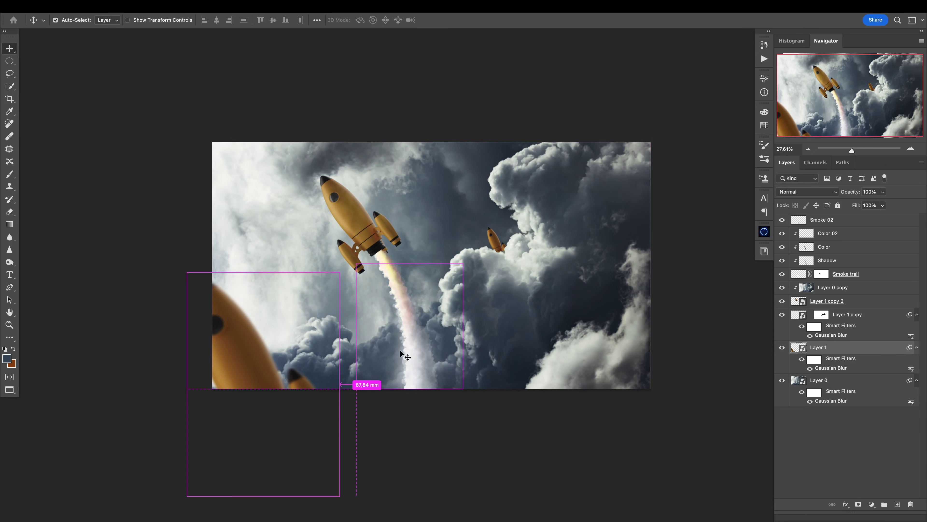
{"action": "key", "text": "super+j"}
{"action": "left_click_drag", "start_coordinate": [353, 337], "coordinate": [718, 197]}
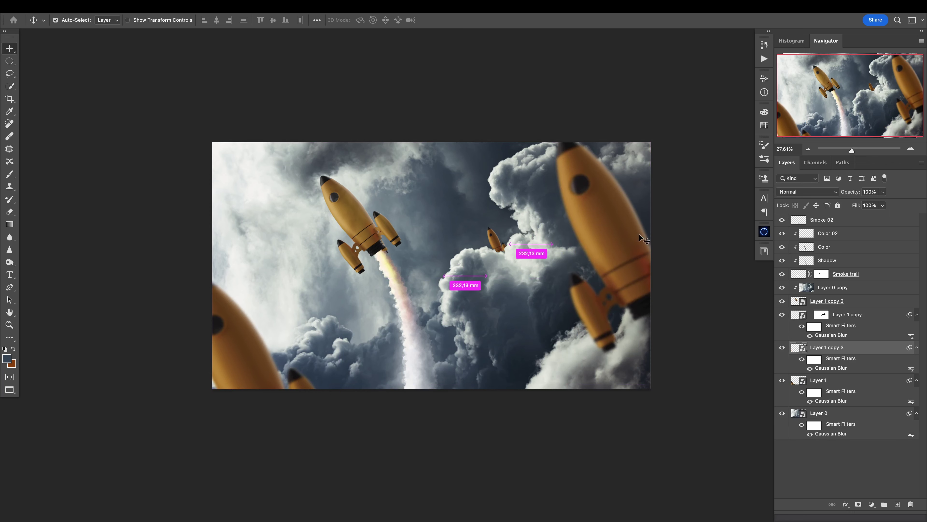
Step: Scale the new foreground rocket to about 359.6%, rotate it to about -8.87° and place it partly outside the image's upper-right corner
{"action": "key", "text": "super+t"}
{"action": "left_click_drag", "start_coordinate": [536, 344], "coordinate": [468, 409]}
{"action": "left_click_drag", "start_coordinate": [603, 276], "coordinate": [680, 299]}
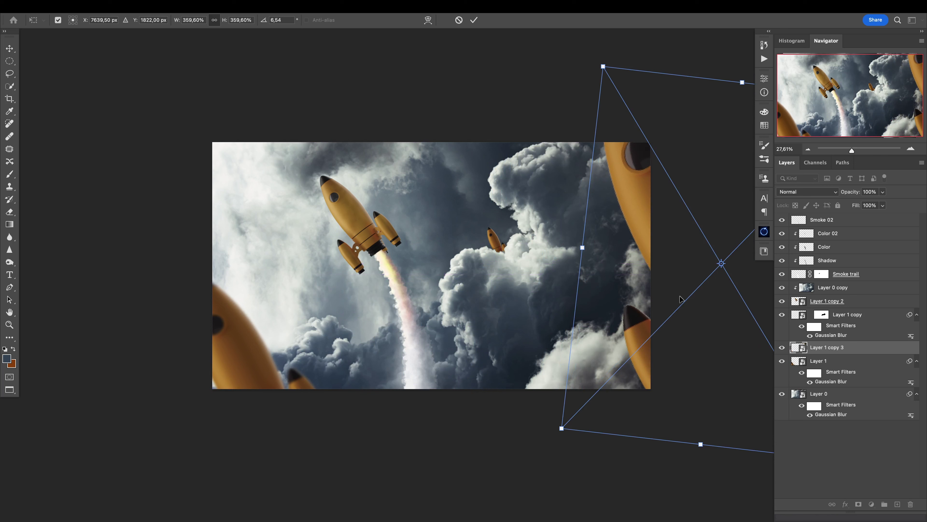
{"action": "left_click_drag", "start_coordinate": [589, 64], "coordinate": [544, 109]}
{"action": "left_click_drag", "start_coordinate": [598, 161], "coordinate": [607, 144]}
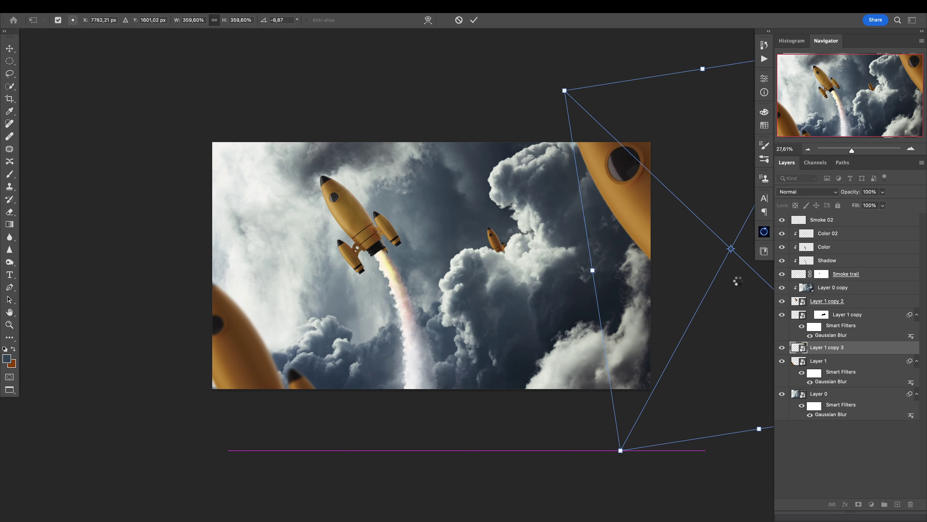
Step: Set the Gaussian Blur radius of the upper-right foreground rocket to about 53.1 pixels
{"action": "double_click", "coordinate": [830, 368]}
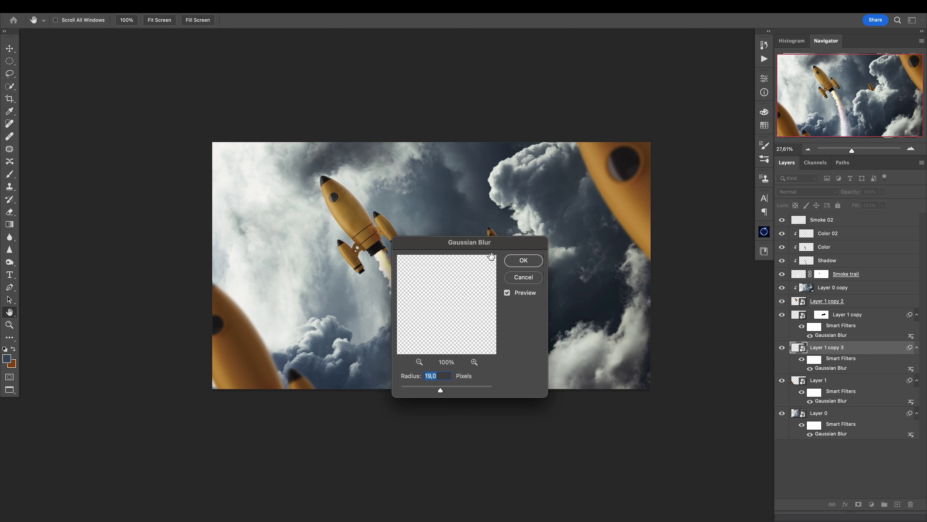
{"action": "left_click_drag", "start_coordinate": [420, 242], "coordinate": [145, 253]}
{"action": "left_click_drag", "start_coordinate": [165, 401], "coordinate": [177, 399]}
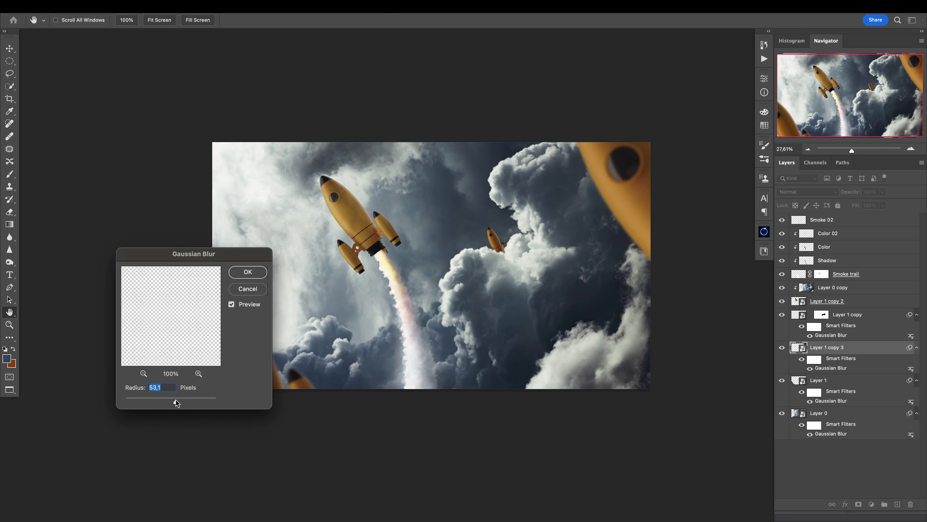
{"action": "left_click", "coordinate": [241, 269]}
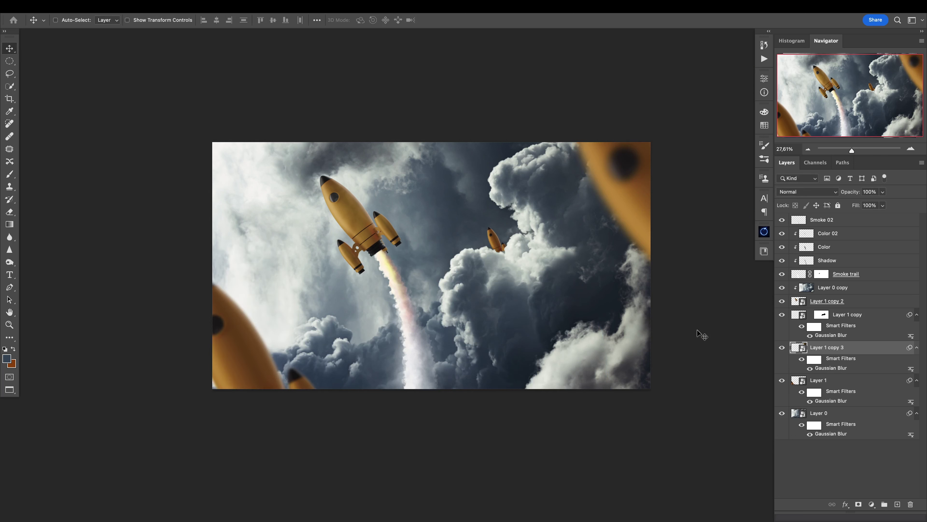
Step: Add a Curves adjustment clipped to the upper-right rocket and darken it with a point at input 145, output 109
{"action": "left_click", "coordinate": [872, 504]}
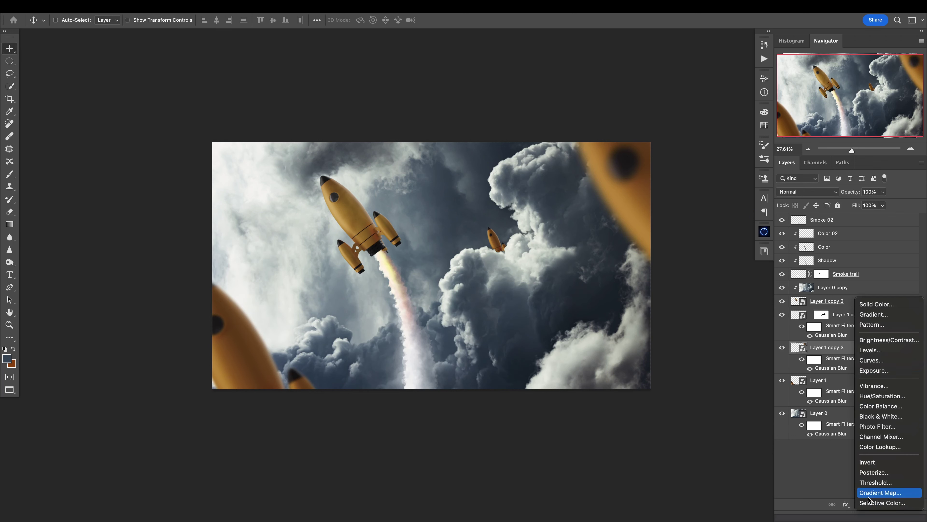
{"action": "left_click", "coordinate": [872, 363]}
{"action": "left_click", "coordinate": [681, 297]}
{"action": "scroll", "coordinate": [465, 204], "scroll_direction": "right", "scroll_amount": 5}
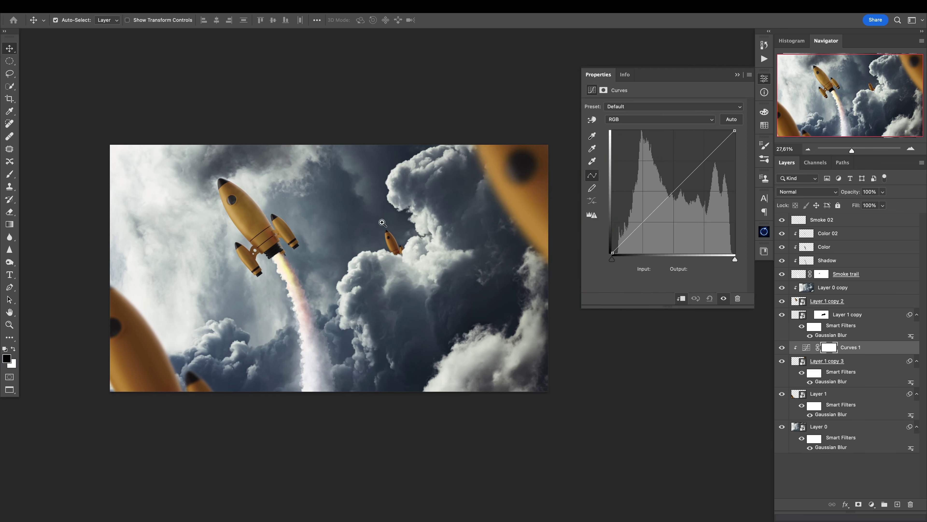
{"action": "scroll", "coordinate": [382, 222], "scroll_direction": "up", "scroll_amount": 2}
{"action": "left_click_drag", "start_coordinate": [682, 184], "coordinate": [682, 201]}
Step: Set the Curves layer's blend mode to Luminosity and lower its midpoint slightly to darken the upper-right rocket
{"action": "left_click", "coordinate": [795, 192]}
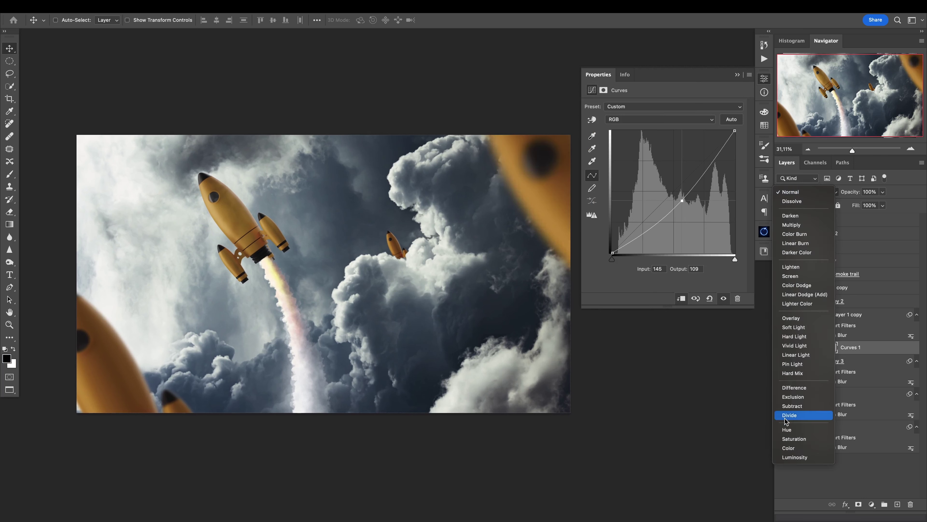
{"action": "left_click", "coordinate": [796, 457]}
{"action": "left_click_drag", "start_coordinate": [681, 201], "coordinate": [683, 203]}
{"action": "left_click", "coordinate": [737, 75]}
{"action": "left_click_drag", "start_coordinate": [513, 244], "coordinate": [468, 277]}
{"action": "left_click_drag", "start_coordinate": [468, 277], "coordinate": [509, 280]}
{"action": "left_click", "coordinate": [378, 314]}
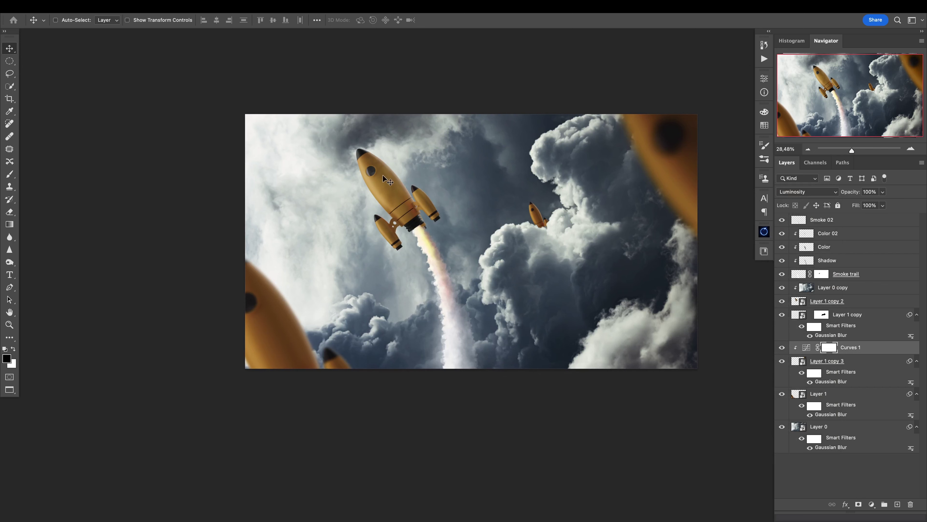
Step: Add a Curves adjustment clipped to the small distant rocket, brighten it with input 109, output 137, and lift the black point slightly
{"action": "left_click", "coordinate": [529, 223]}
{"action": "left_click", "coordinate": [530, 222], "text": "ctrl"}
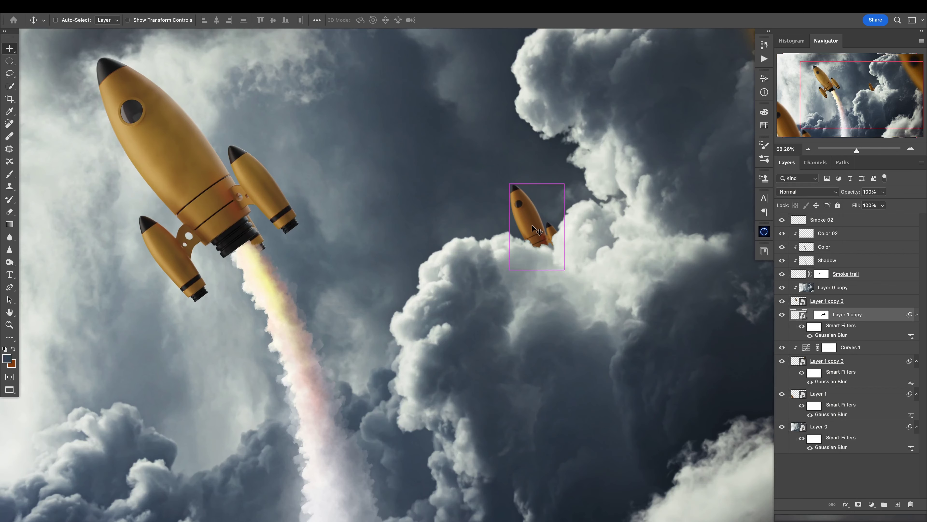
{"action": "left_click", "coordinate": [872, 504]}
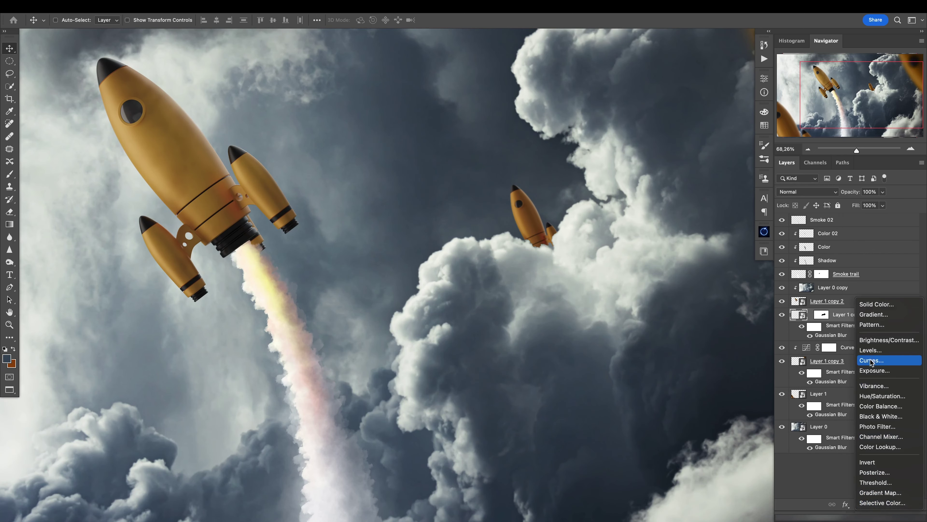
{"action": "left_click", "coordinate": [670, 272]}
{"action": "left_click", "coordinate": [681, 299]}
{"action": "left_click_drag", "start_coordinate": [664, 200], "coordinate": [665, 187]}
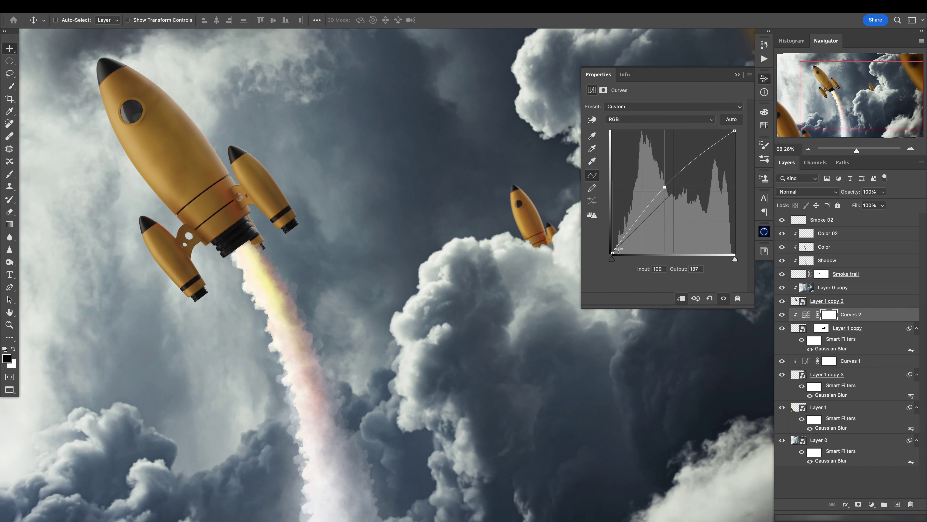
{"action": "left_click_drag", "start_coordinate": [611, 248], "coordinate": [613, 241]}
{"action": "left_click", "coordinate": [737, 75]}
Step: Create a layer named ET above Smoke 02 and set its blend mode to Linear Dodge (Add)
{"action": "scroll", "coordinate": [552, 230], "scroll_direction": "down", "scroll_amount": 10}
{"action": "scroll", "coordinate": [550, 230], "scroll_direction": "up", "scroll_amount": 3}
{"action": "left_click_drag", "start_coordinate": [542, 182], "coordinate": [525, 201]}
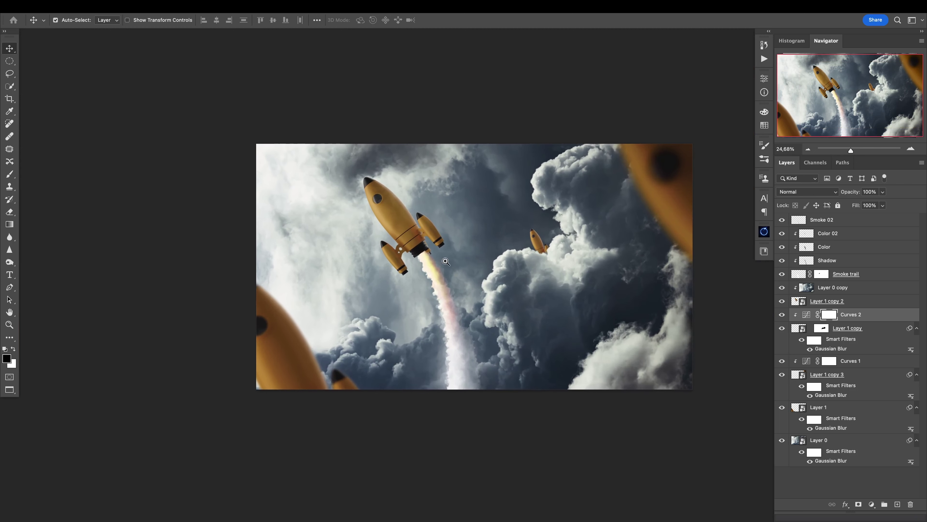
{"action": "scroll", "coordinate": [378, 279], "scroll_direction": "up", "scroll_amount": 1}
{"action": "scroll", "coordinate": [378, 279], "scroll_direction": "up", "scroll_amount": 2}
{"action": "scroll", "coordinate": [453, 251], "scroll_direction": "up", "scroll_amount": 2}
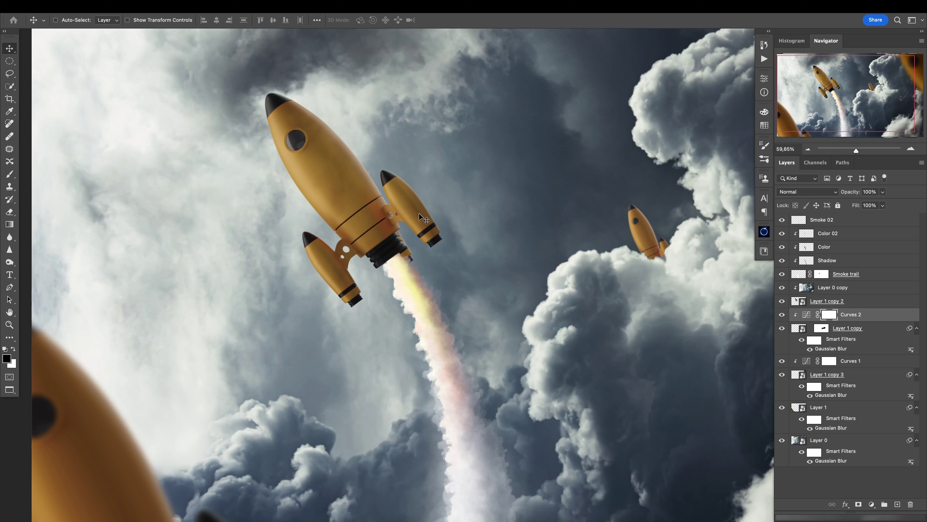
{"action": "left_click", "coordinate": [489, 232], "text": "ctrl"}
{"action": "left_click", "coordinate": [803, 225]}
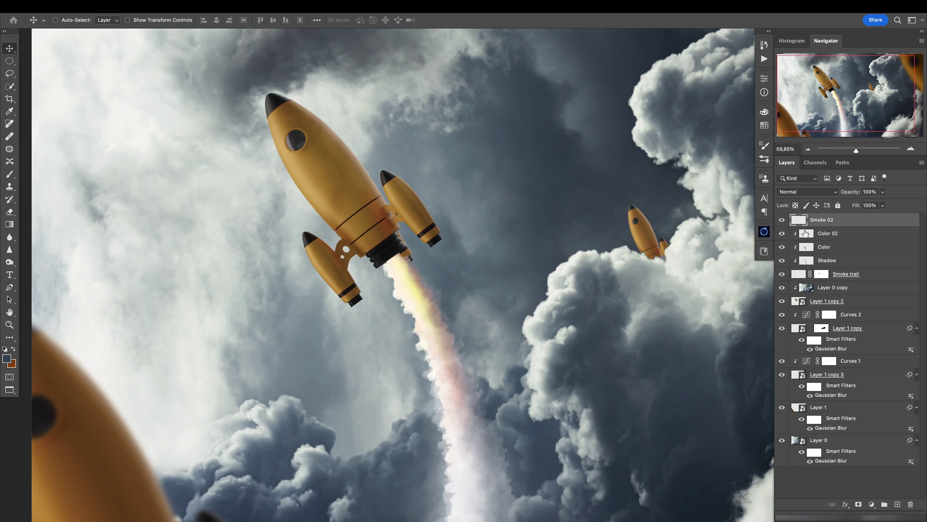
{"action": "left_click", "coordinate": [897, 503]}
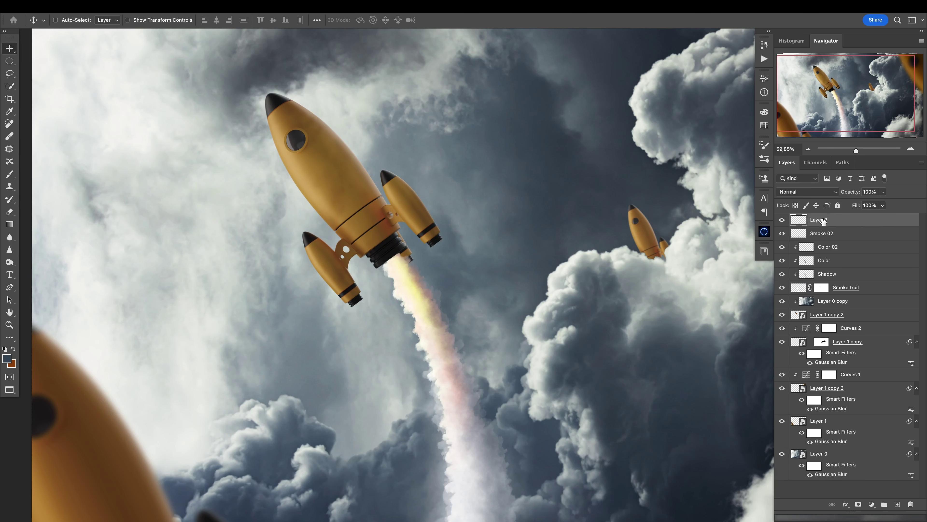
{"action": "type", "text": "ET"}
{"action": "key", "text": "Return"}
{"action": "left_click_drag", "start_coordinate": [388, 273], "coordinate": [419, 270]}
{"action": "left_click", "coordinate": [813, 191]}
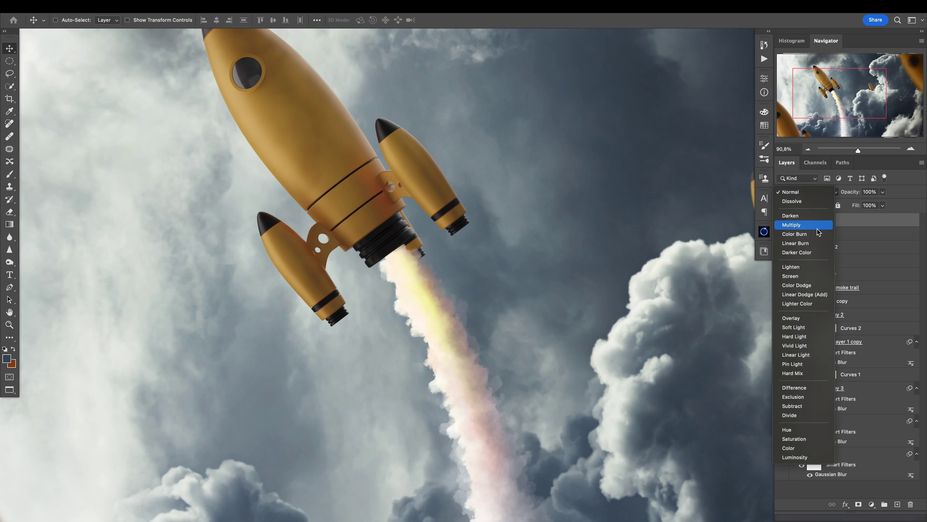
{"action": "left_click", "coordinate": [818, 295]}
Step: Set the foreground colour to a dark red and choose the Soft Round Pressure Opacity brush
{"action": "key", "text": "x"}
{"action": "left_click", "coordinate": [8, 358]}
{"action": "left_click_drag", "start_coordinate": [188, 466], "coordinate": [188, 475]}
{"action": "left_click", "coordinate": [175, 447]}
{"action": "left_click", "coordinate": [274, 349]}
{"action": "right_click", "coordinate": [426, 302]}
{"action": "key", "text": "Escape"}
{"action": "key", "text": "b"}
{"action": "right_click", "coordinate": [426, 297]}
{"action": "left_click", "coordinate": [511, 310]}
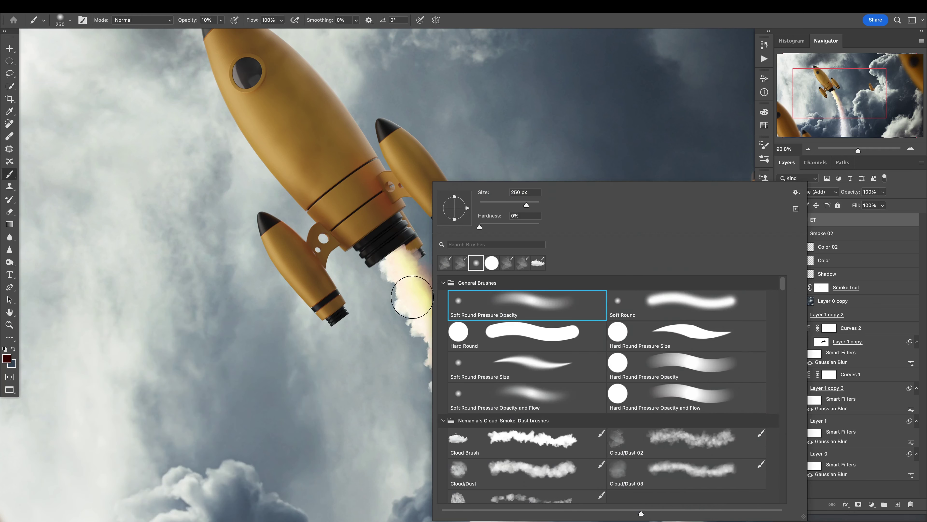
Step: Paint a tapering red exhaust flame under the main rocket's left booster, raising brush opacity from 50% to 100% and shrinking the brush to 20
{"action": "left_click_drag", "start_coordinate": [331, 303], "coordinate": [356, 307]}
{"action": "key", "text": "bracketleft"}
{"action": "key", "text": "bracketleft"}
{"action": "key", "text": "bracketleft"}
{"action": "key", "text": "bracketleft"}
{"action": "key", "text": "bracketleft"}
{"action": "key", "text": "bracketleft"}
{"action": "key", "text": "bracketleft"}
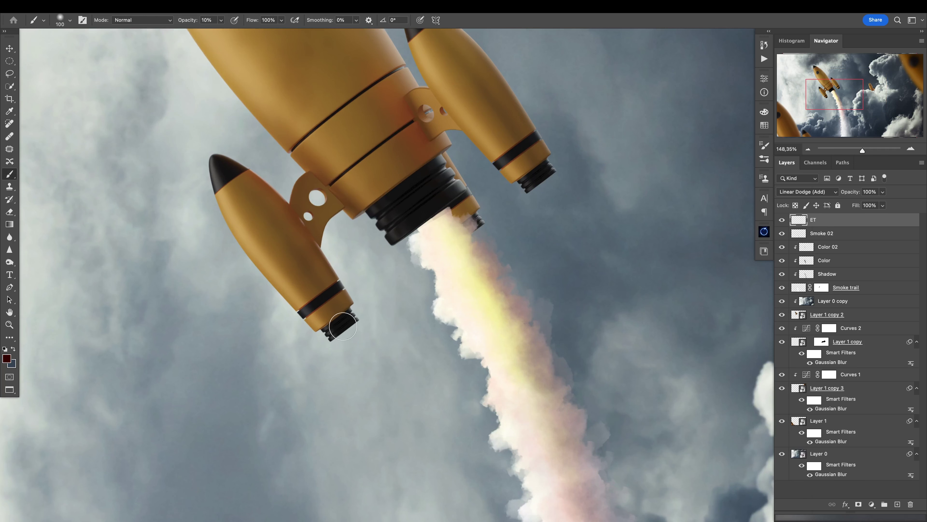
{"action": "key", "text": "5"}
{"action": "mouse_move", "coordinate": [342, 321]}
{"action": "left_mouse_down"}
{"action": "mouse_move", "coordinate": [357, 345]}
{"action": "mouse_move", "coordinate": [316, 316]}
{"action": "left_mouse_up"}
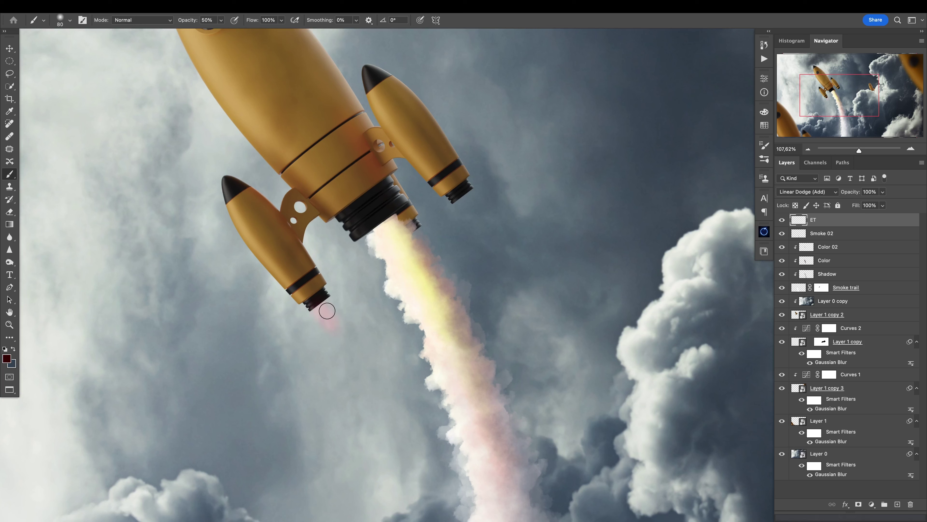
{"action": "left_click_drag", "start_coordinate": [329, 314], "coordinate": [341, 330]}
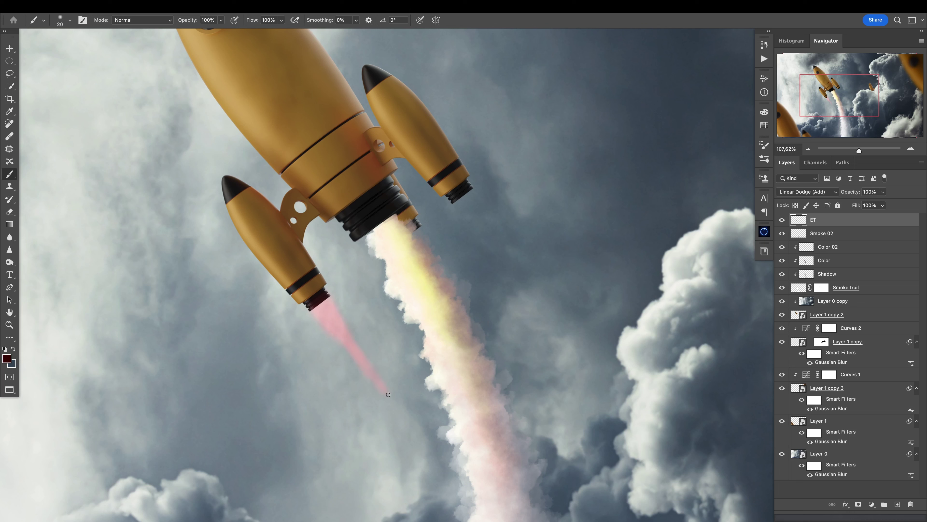
{"action": "key", "text": "bracketright"}
{"action": "key", "text": "bracketright"}
Step: Paint a short red flame under the small nozzle behind the main engine, beside the smoke trail, on the ET layer
{"action": "left_click_drag", "start_coordinate": [458, 322], "coordinate": [409, 354]}
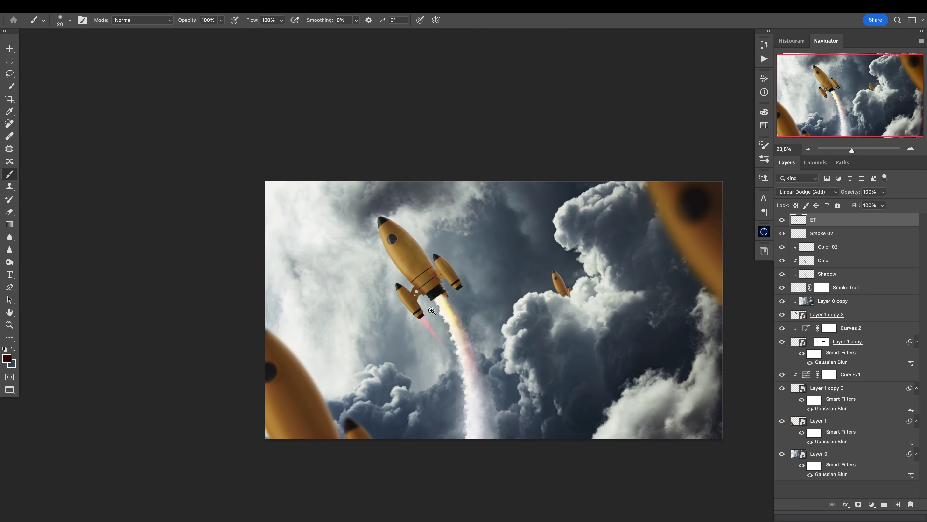
{"action": "left_click_drag", "start_coordinate": [450, 291], "coordinate": [502, 294]}
{"action": "left_click_drag", "start_coordinate": [442, 321], "coordinate": [352, 344]}
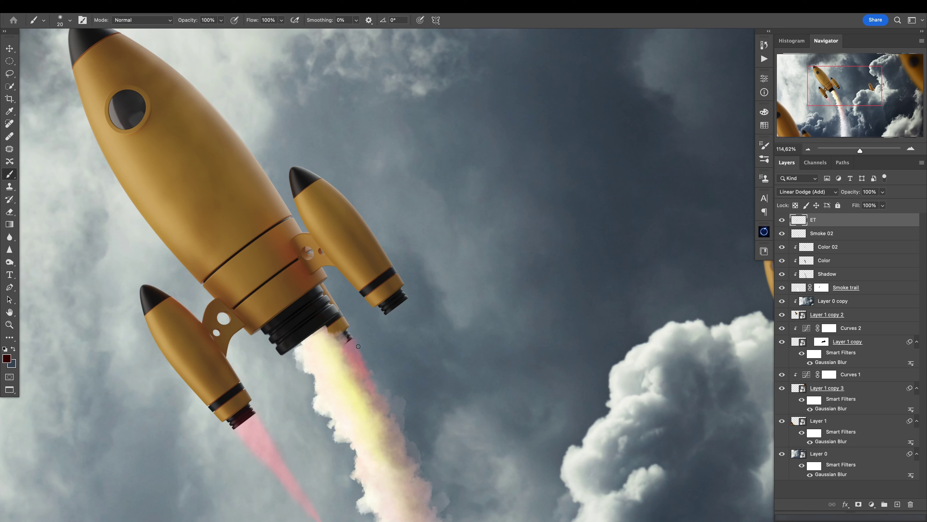
{"action": "key", "text": "e"}
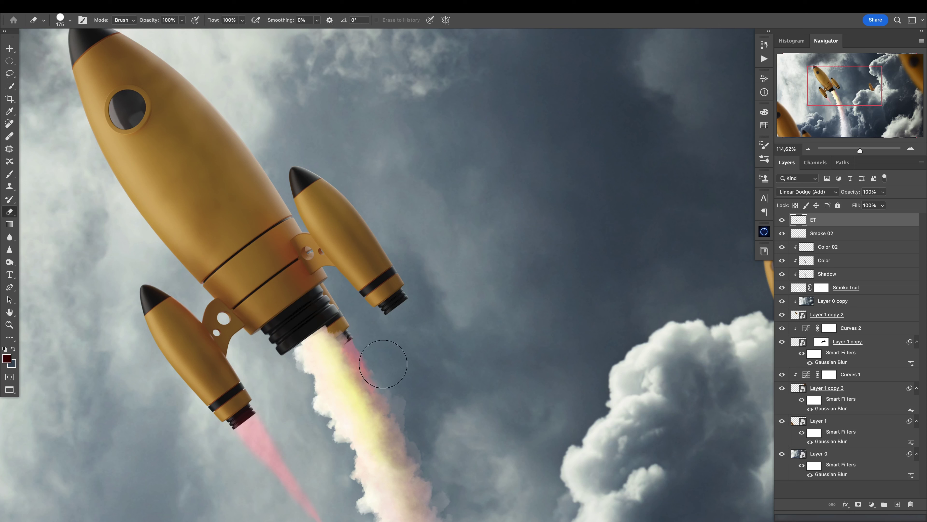
{"action": "key", "text": "b"}
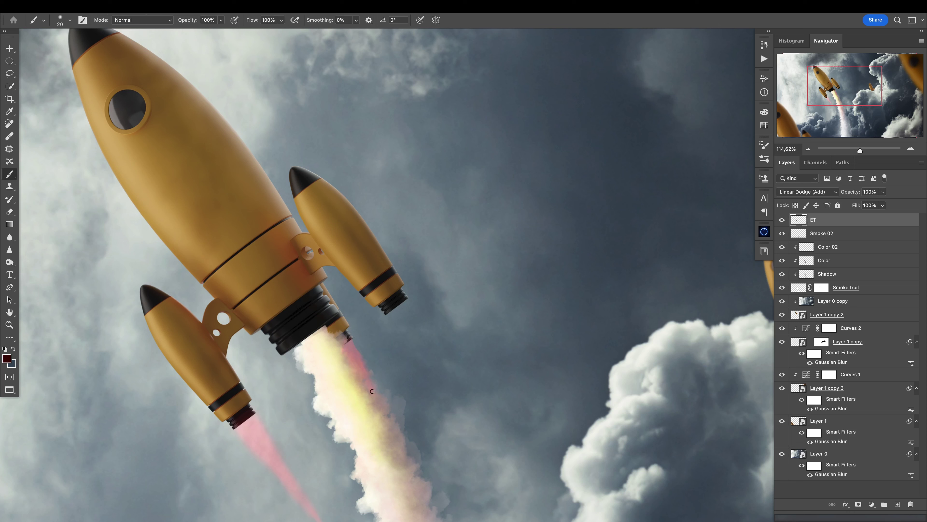
Step: Paint a matching tapered red flame under the main rocket's right booster, narrowing the brush toward the flame's tip
{"action": "key", "text": "bracketright"}
{"action": "key", "text": "bracketright"}
{"action": "key", "text": "bracketright"}
{"action": "key", "text": "bracketright"}
{"action": "key", "text": "bracketright"}
{"action": "key", "text": "bracketright"}
{"action": "key", "text": "bracketleft"}
{"action": "key", "text": "bracketleft"}
{"action": "mouse_move", "coordinate": [402, 317]}
{"action": "left_mouse_down"}
{"action": "mouse_move", "coordinate": [457, 406]}
{"action": "mouse_move", "coordinate": [441, 369]}
{"action": "left_mouse_up"}
{"action": "key", "text": "bracketleft"}
{"action": "key", "text": "bracketleft"}
{"action": "key", "text": "bracketleft"}
{"action": "key", "text": "bracketleft"}
{"action": "key", "text": "bracketleft"}
{"action": "key", "text": "bracketleft"}
{"action": "key", "text": "bracketleft"}
{"action": "key", "text": "bracketleft"}
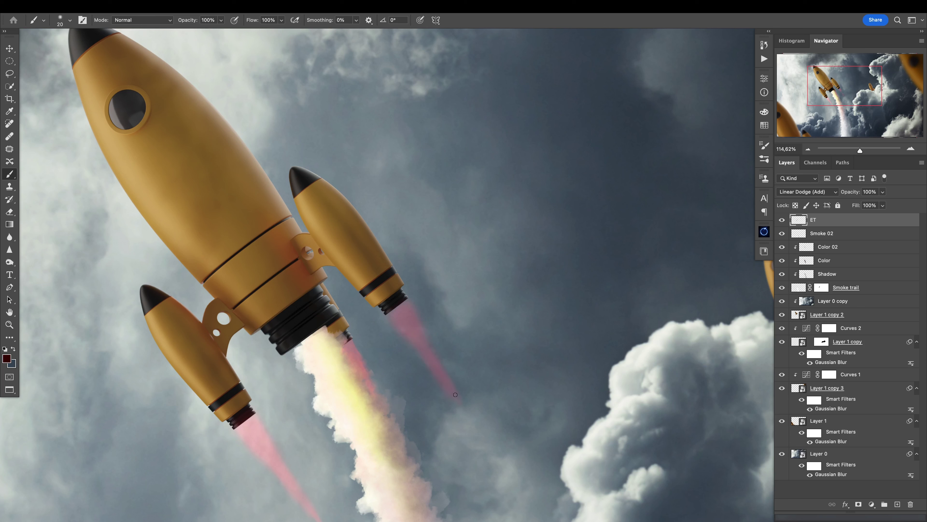
{"action": "key", "text": "bracketright"}
{"action": "left_click_drag", "start_coordinate": [473, 382], "coordinate": [420, 378]}
{"action": "left_click_drag", "start_coordinate": [420, 378], "coordinate": [457, 285]}
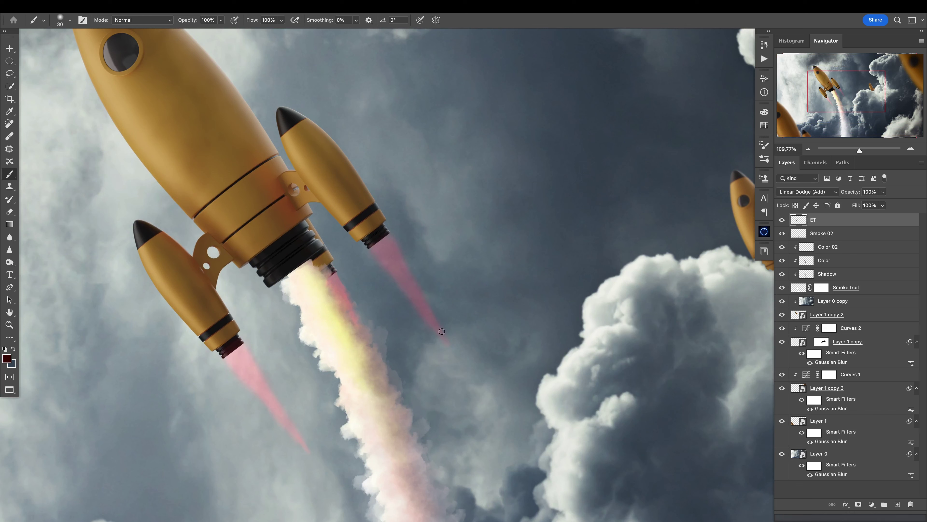
{"action": "key", "text": "bracketleft"}
{"action": "key", "text": "bracketleft"}
{"action": "key", "text": "bracketleft"}
{"action": "key", "text": "bracketleft"}
Step: Add a new layer clipped to ET, set it to Linear Dodge (Add), and sample the rocket's orange-brown as the painting colour
{"action": "scroll", "coordinate": [478, 296], "scroll_direction": "down", "scroll_amount": 4}
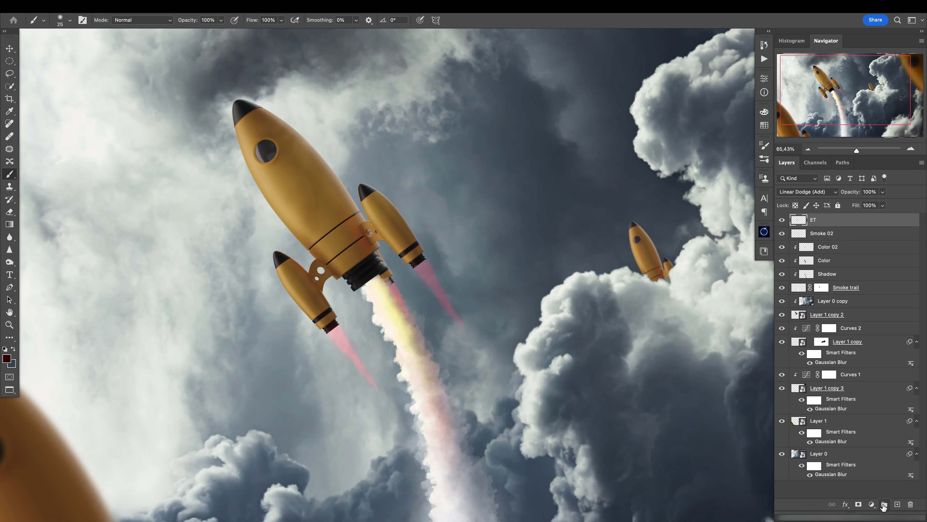
{"action": "left_click", "coordinate": [897, 506]}
{"action": "left_click", "coordinate": [805, 226], "text": "alt"}
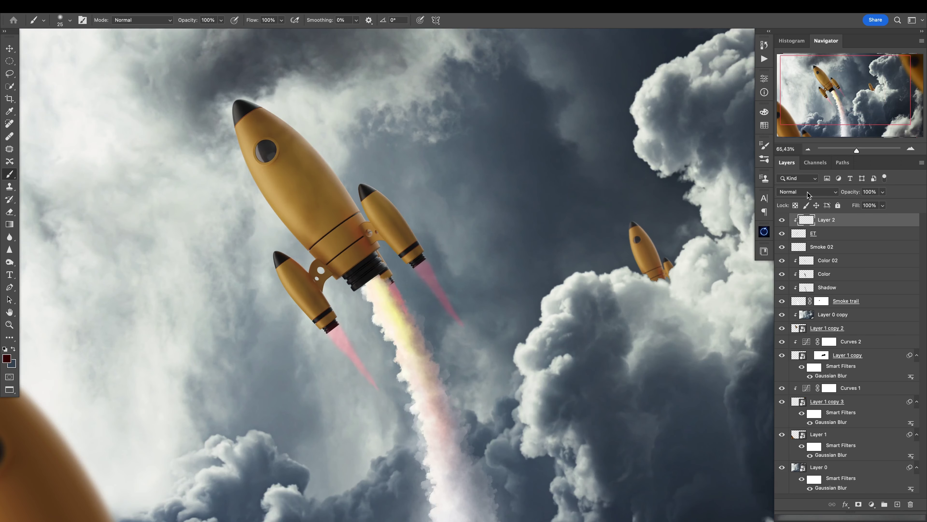
{"action": "left_click", "coordinate": [808, 193]}
{"action": "left_click", "coordinate": [809, 297]}
{"action": "left_click", "coordinate": [339, 194], "text": "alt"}
Step: Paint a bright orange core into the left booster's flame at 14% brush opacity, using a smaller brush toward the tip
{"action": "scroll", "coordinate": [412, 334], "scroll_direction": "up", "scroll_amount": 5}
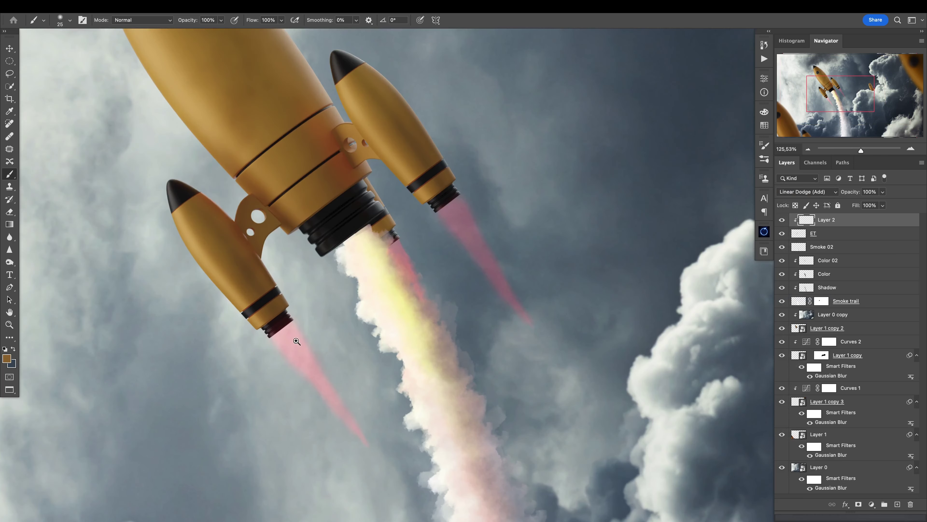
{"action": "scroll", "coordinate": [296, 341], "scroll_direction": "up", "scroll_amount": 2}
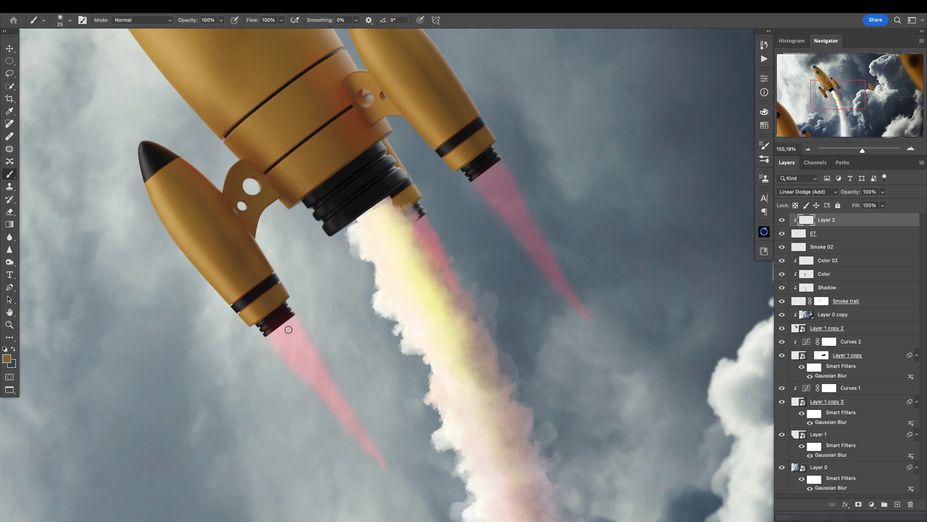
{"action": "right_click", "coordinate": [289, 330]}
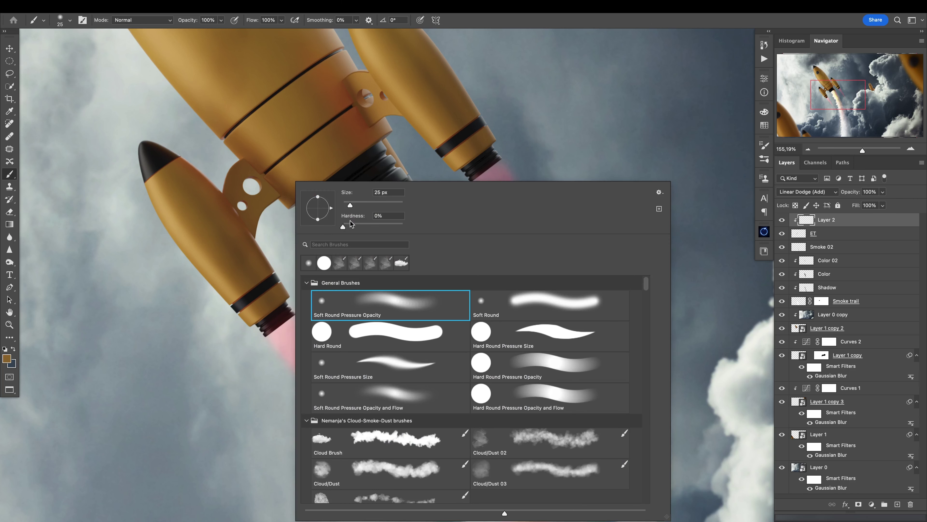
{"action": "key", "text": "Escape"}
{"action": "left_click_drag", "start_coordinate": [196, 22], "coordinate": [169, 26]}
{"action": "key", "text": "bracketright"}
{"action": "key", "text": "bracketright"}
{"action": "key", "text": "bracketleft"}
{"action": "mouse_move", "coordinate": [287, 327]}
{"action": "left_mouse_down"}
{"action": "mouse_move", "coordinate": [321, 383]}
{"action": "mouse_move", "coordinate": [278, 323]}
{"action": "mouse_move", "coordinate": [310, 374]}
{"action": "left_mouse_up"}
{"action": "key", "text": "bracketleft"}
{"action": "key", "text": "bracketleft"}
{"action": "key", "text": "bracketleft"}
{"action": "key", "text": "bracketleft"}
{"action": "key", "text": "bracketleft"}
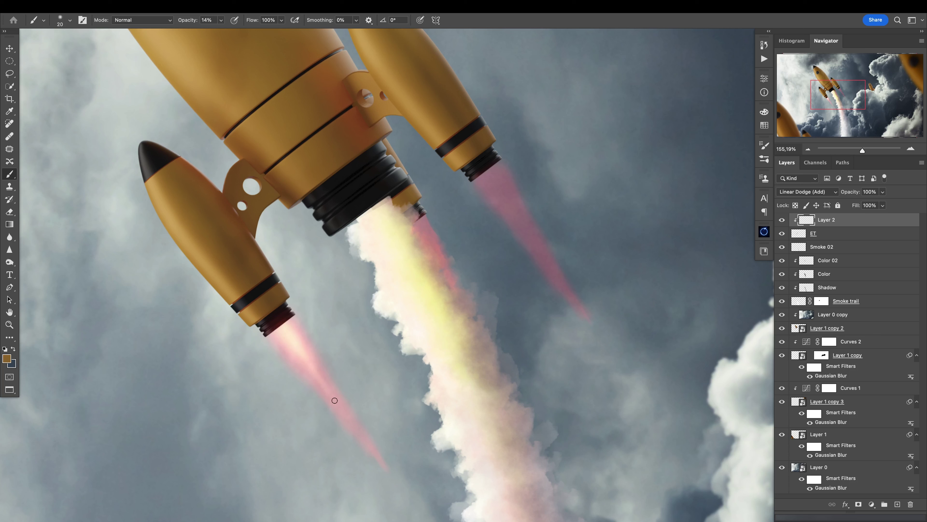
Step: Paint orange cores into the flame beside the smoke trail and the right booster's flame at 14% brush opacity
{"action": "left_click_drag", "start_coordinate": [417, 221], "coordinate": [447, 275]}
{"action": "key", "text": "bracketright"}
{"action": "key", "text": "bracketright"}
{"action": "key", "text": "bracketright"}
{"action": "key", "text": "bracketright"}
{"action": "key", "text": "bracketright"}
{"action": "key", "text": "bracketright"}
{"action": "key", "text": "bracketright"}
{"action": "left_click_drag", "start_coordinate": [494, 171], "coordinate": [518, 214]}
{"action": "key", "text": "bracketleft"}
{"action": "key", "text": "bracketleft"}
{"action": "key", "text": "bracketleft"}
{"action": "key", "text": "bracketleft"}
{"action": "key", "text": "bracketleft"}
{"action": "key", "text": "bracketleft"}
{"action": "key", "text": "bracketleft"}
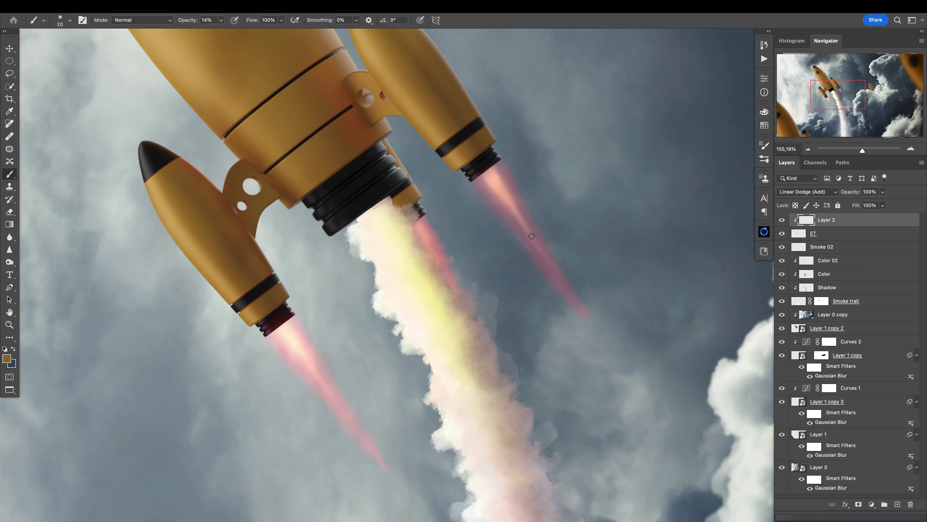
Step: Move the ET layer and its clipped Layer 2 below the main rocket layer, Layer 1 copy 2
{"action": "left_click_drag", "start_coordinate": [546, 294], "coordinate": [422, 322]}
{"action": "scroll", "coordinate": [427, 227], "scroll_direction": "up", "scroll_amount": 1}
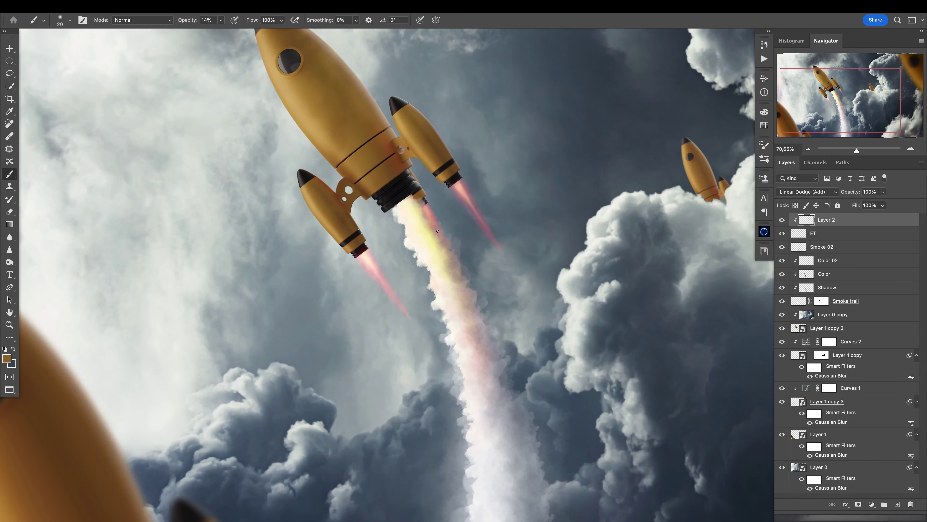
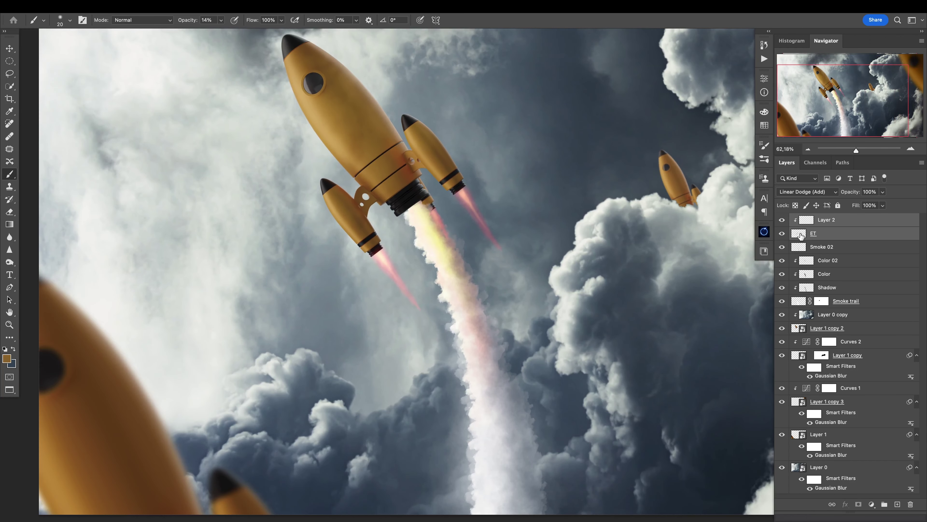
{"action": "left_click_drag", "start_coordinate": [801, 236], "coordinate": [811, 337]}
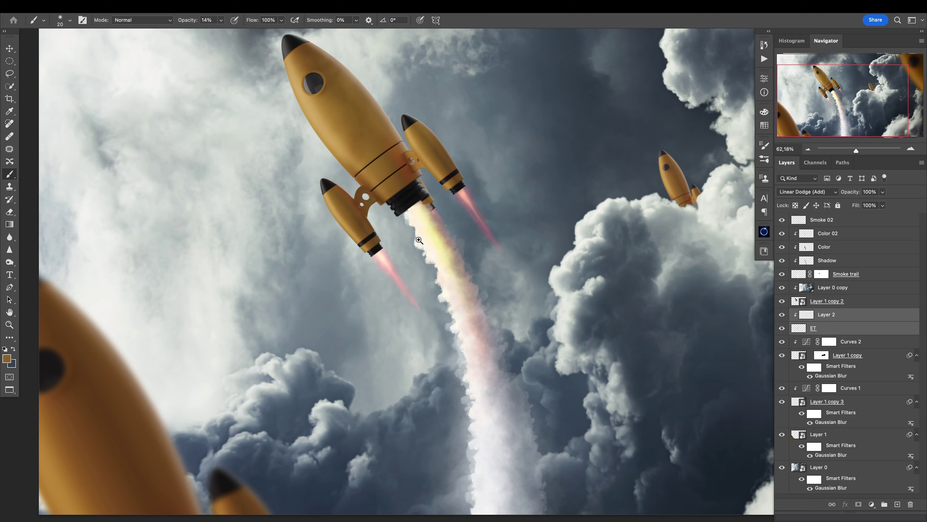
{"action": "left_click_drag", "start_coordinate": [445, 201], "coordinate": [442, 229]}
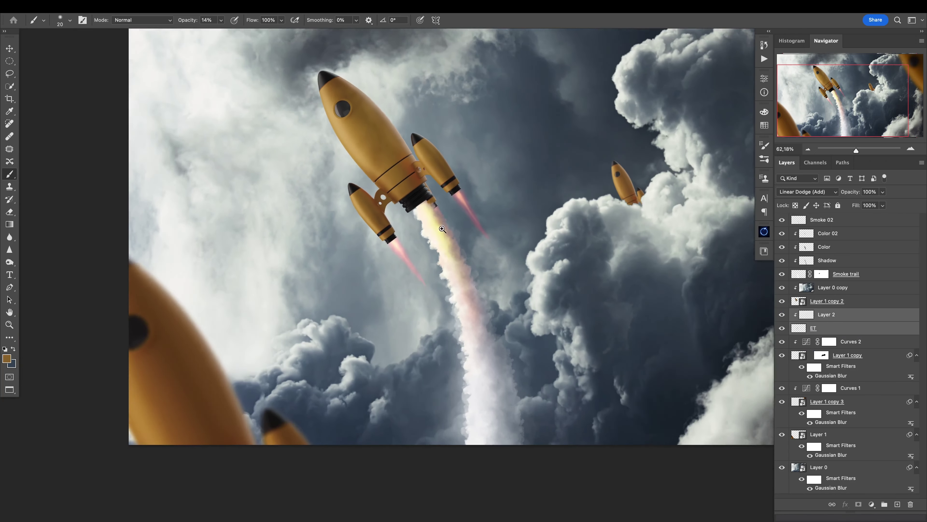
{"action": "scroll", "coordinate": [442, 229], "scroll_direction": "down", "scroll_amount": 2}
Step: Duplicate the ET and Layer 2 flame layers and lower the copies' opacity to 54%
{"action": "key", "text": "super+j"}
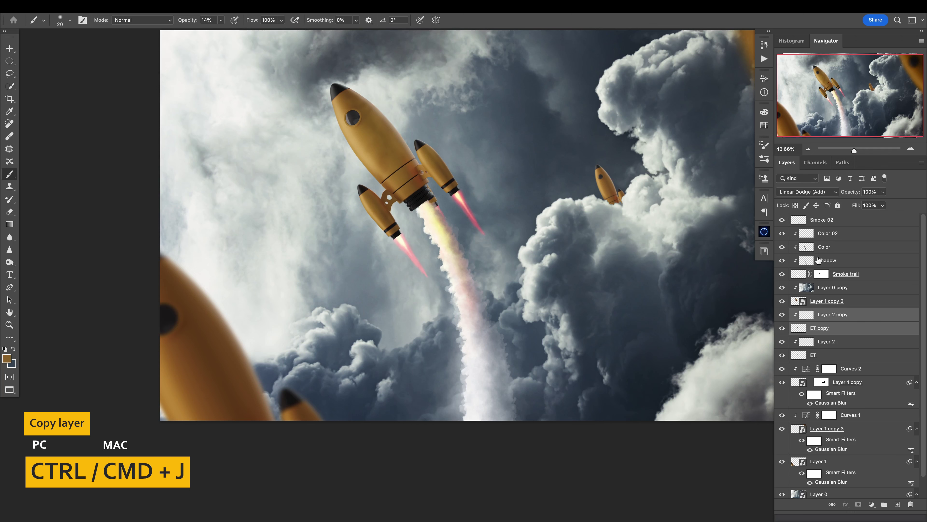
{"action": "left_click_drag", "start_coordinate": [853, 193], "coordinate": [842, 194]}
{"action": "left_click_drag", "start_coordinate": [499, 287], "coordinate": [480, 247]}
{"action": "left_click_drag", "start_coordinate": [479, 247], "coordinate": [481, 306]}
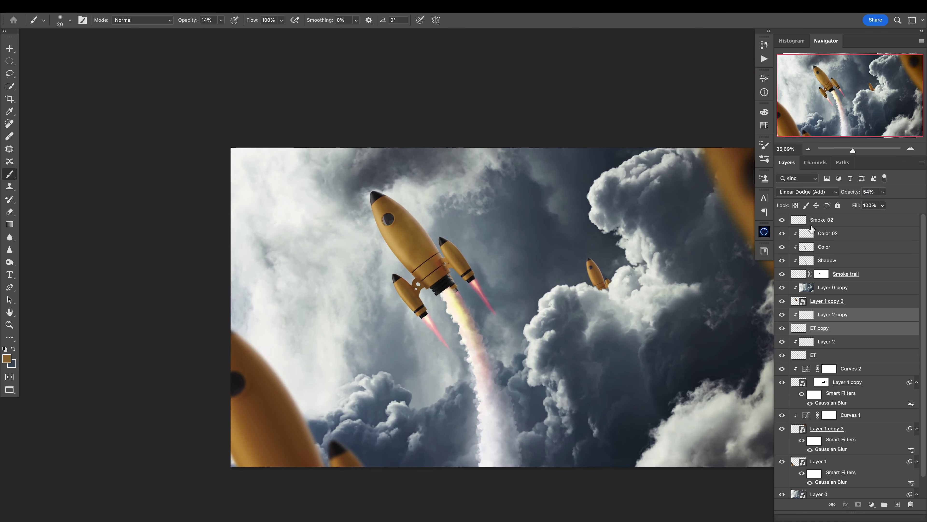
Step: Create a new layer named Glow above Smoke 02
{"action": "left_click", "coordinate": [807, 223]}
{"action": "left_click", "coordinate": [897, 504]}
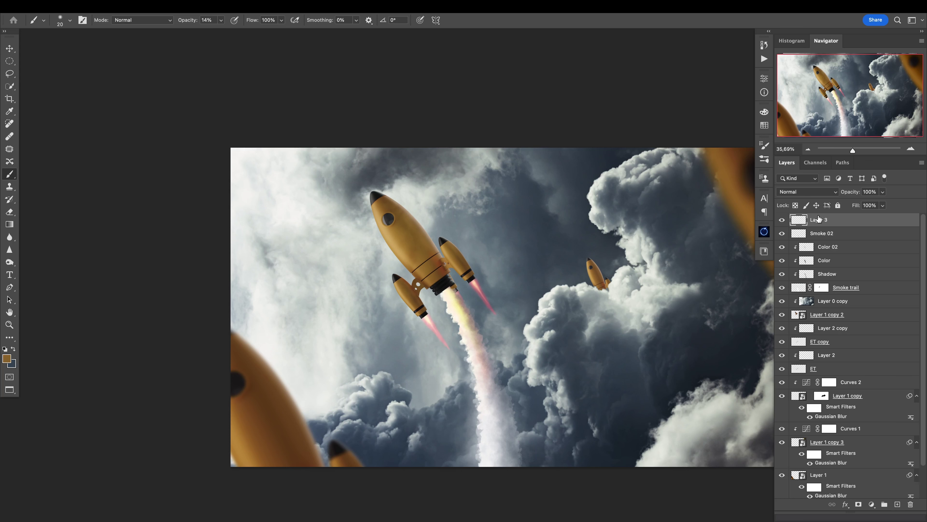
{"action": "type", "text": "Glow"}
{"action": "key", "text": "Return"}
Step: Group the four flame layers from ET to Layer 2 copy, name the group Engine Fire and compare the image with it hidden
{"action": "left_click", "coordinate": [803, 370]}
{"action": "left_click", "coordinate": [806, 328], "text": "shift"}
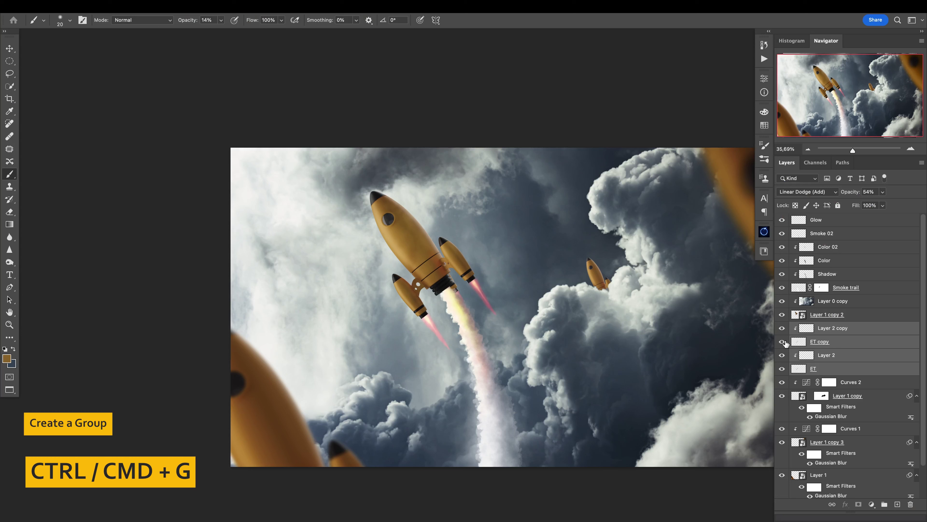
{"action": "key", "text": "ctrl+g"}
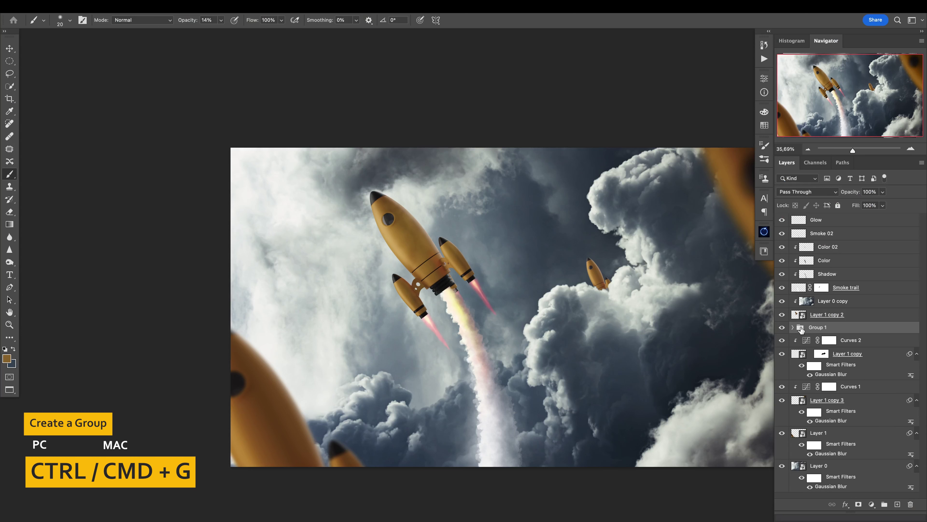
{"action": "double_click", "coordinate": [824, 324]}
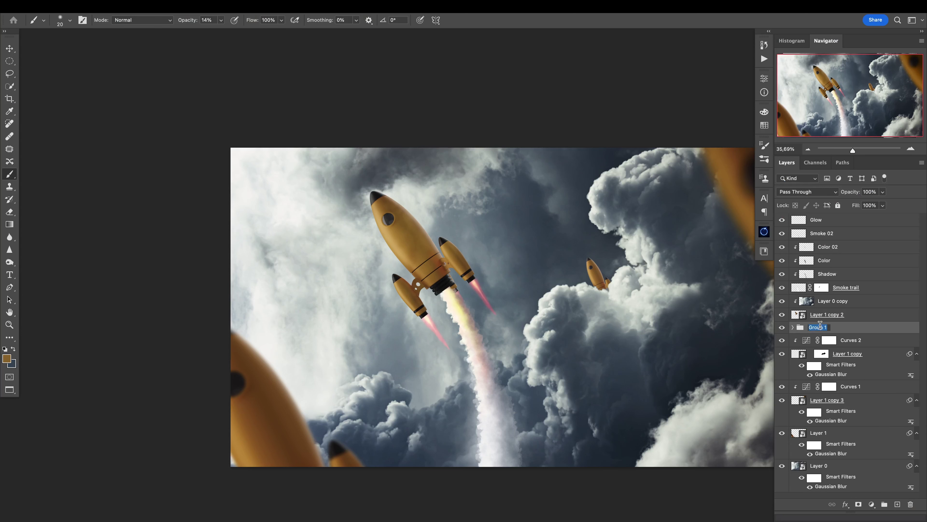
{"action": "type", "text": "Engine Fire"}
{"action": "key", "text": "Return"}
{"action": "left_click", "coordinate": [783, 328]}
{"action": "left_click", "coordinate": [782, 328]}
Step: Rename the Glow layer to Engone Glow and set its blend mode to Linear Dodge (Add)
{"action": "left_click", "coordinate": [817, 221]}
{"action": "double_click", "coordinate": [816, 220]}
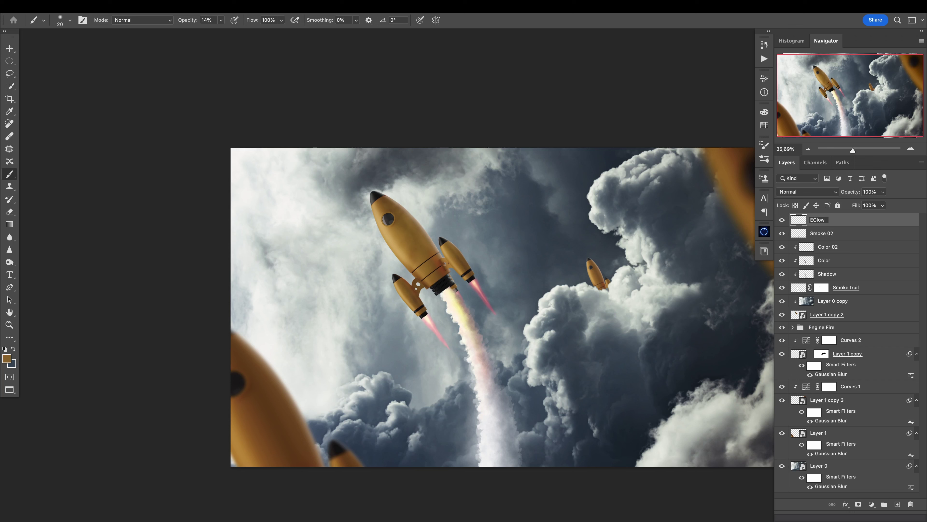
{"action": "key", "text": "Return"}
{"action": "left_click", "coordinate": [827, 220]}
{"action": "left_click", "coordinate": [818, 192]}
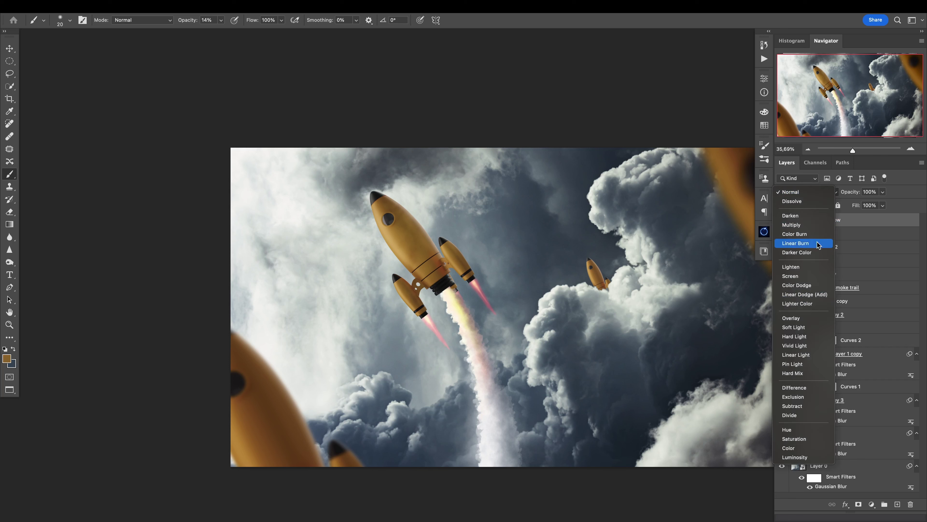
{"action": "left_click", "coordinate": [816, 296]}
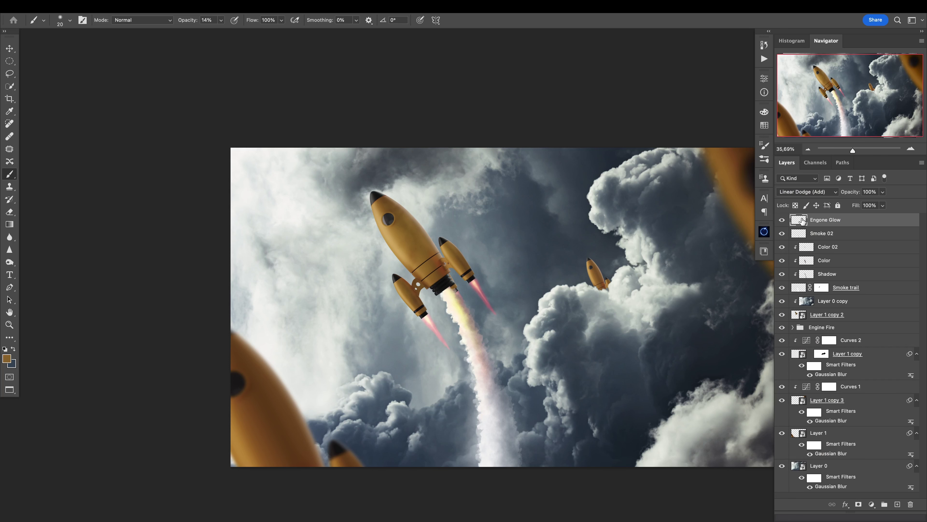
Step: Paint a yellow c1ae2d glow over the booster nozzles on the Engone Glow layer at 50% brush opacity
{"action": "left_click_drag", "start_coordinate": [420, 312], "coordinate": [458, 319]}
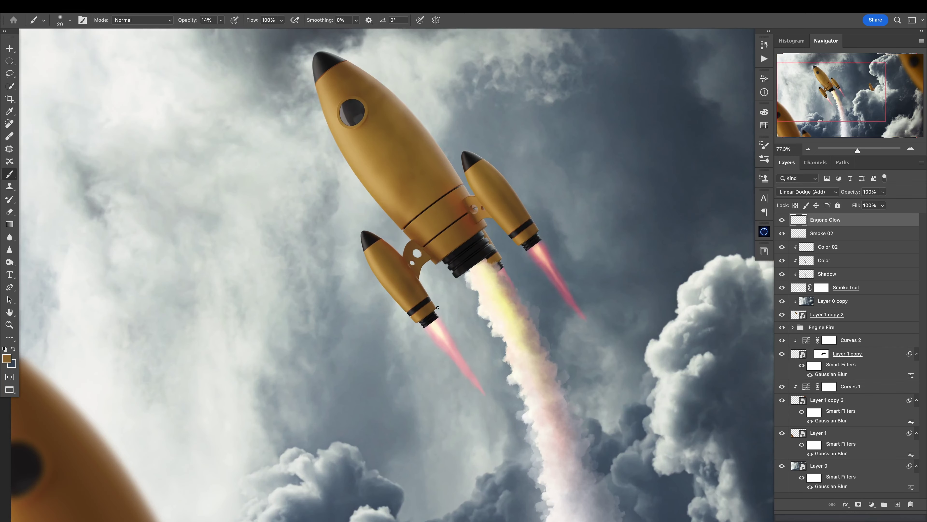
{"action": "key", "text": "bracketright"}
{"action": "key", "text": "bracketright"}
{"action": "key", "text": "bracketright"}
{"action": "key", "text": "bracketright"}
{"action": "key", "text": "bracketright"}
{"action": "key", "text": "bracketright"}
{"action": "key", "text": "bracketright"}
{"action": "key", "text": "bracketright"}
{"action": "left_click_drag", "start_coordinate": [423, 324], "coordinate": [433, 321]}
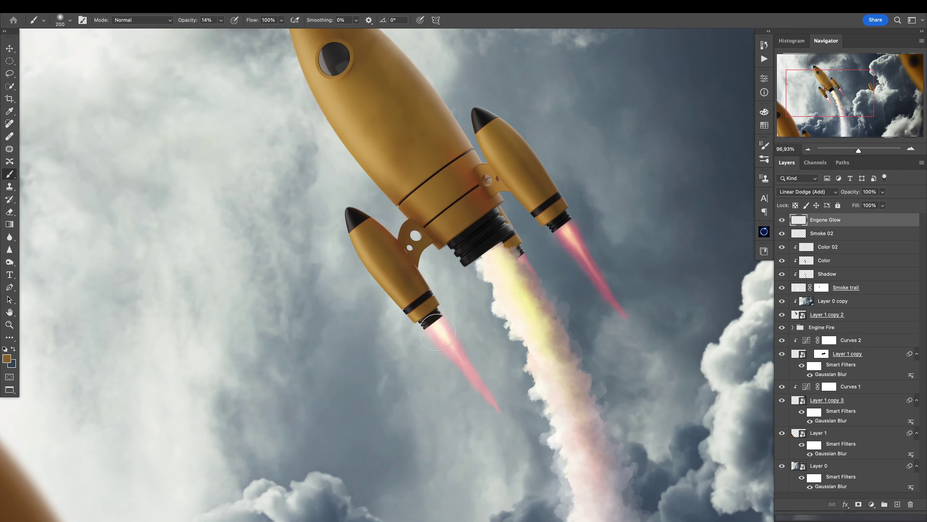
{"action": "left_click", "coordinate": [7, 358]}
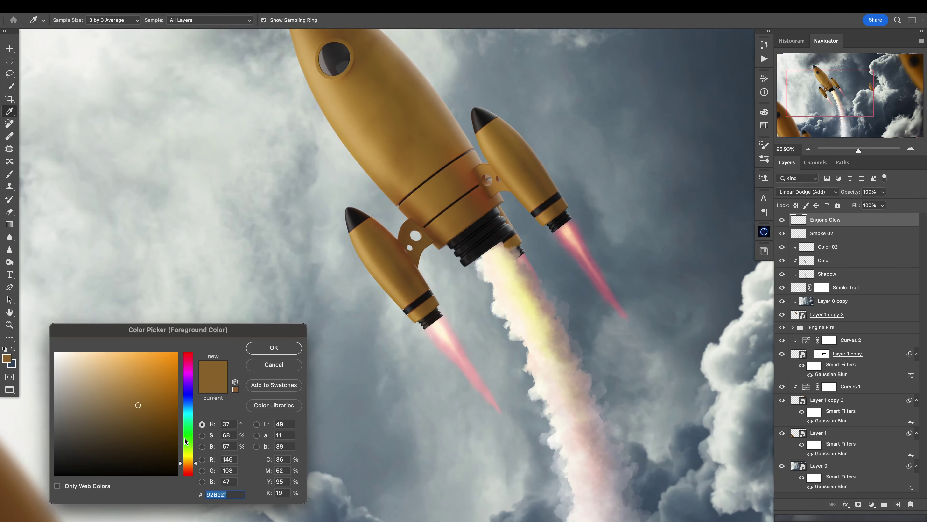
{"action": "left_click_drag", "start_coordinate": [186, 440], "coordinate": [185, 457]}
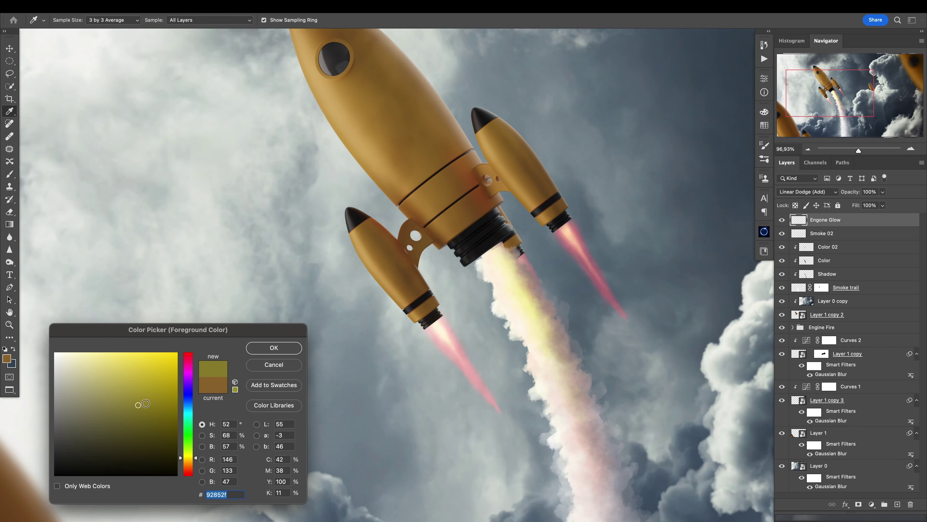
{"action": "left_click", "coordinate": [148, 381]}
{"action": "left_click", "coordinate": [285, 347]}
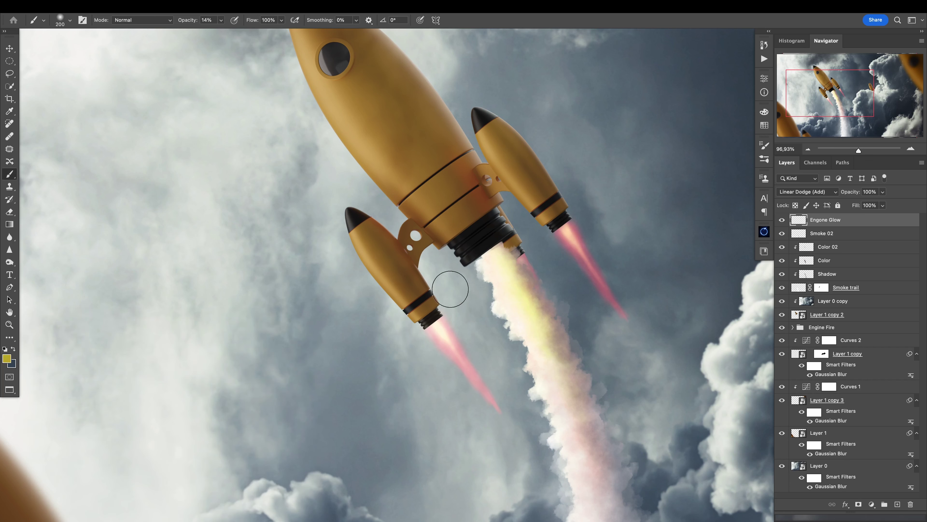
{"action": "left_click", "coordinate": [436, 325]}
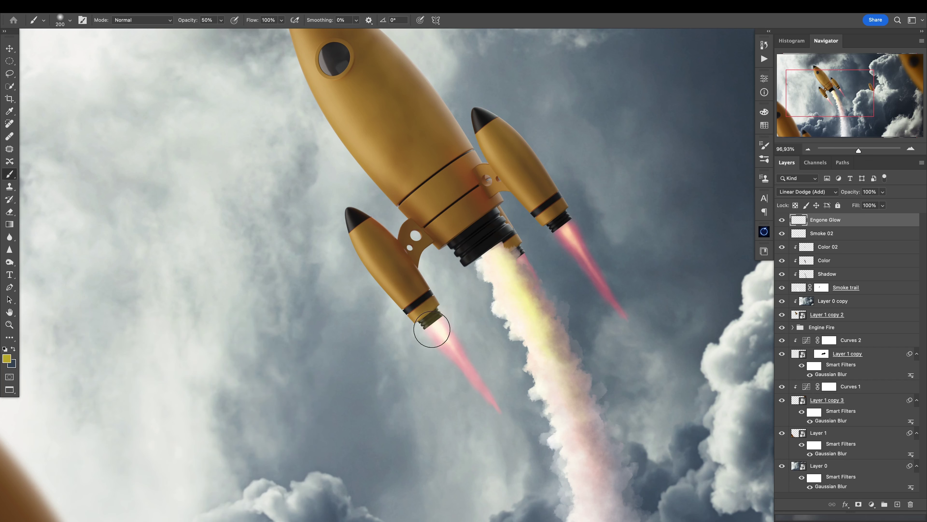
{"action": "key", "text": "bracketleft"}
{"action": "key", "text": "bracketleft"}
{"action": "key", "text": "bracketleft"}
{"action": "left_click_drag", "start_coordinate": [559, 226], "coordinate": [562, 231]}
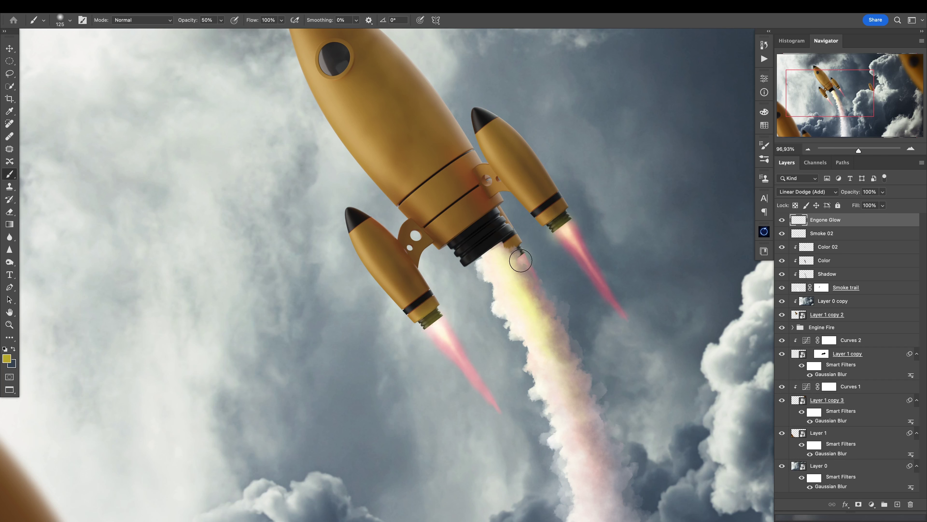
Step: Switch the foreground colour to a dark orange-brown and paint a glow at the flame base of both side boosters
{"action": "left_click", "coordinate": [7, 359]}
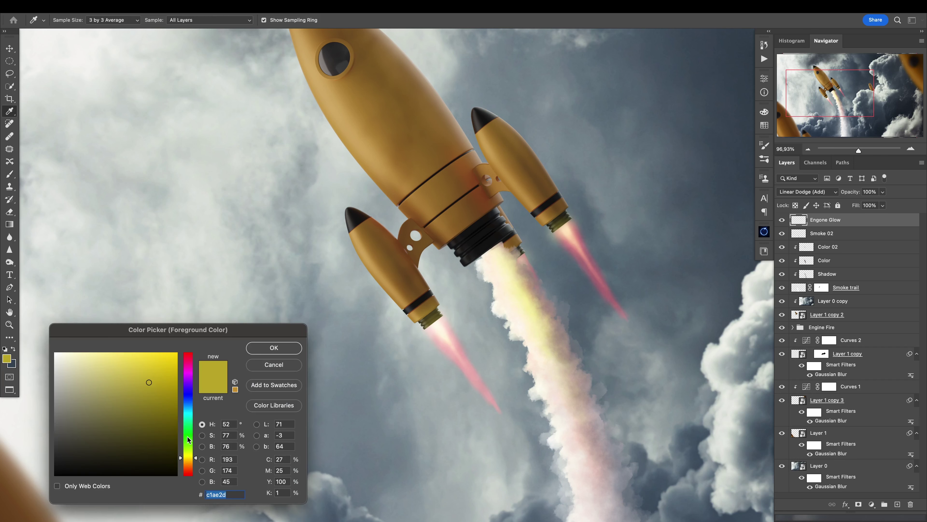
{"action": "left_click", "coordinate": [188, 463]}
{"action": "left_click", "coordinate": [174, 427]}
{"action": "left_click", "coordinate": [297, 350]}
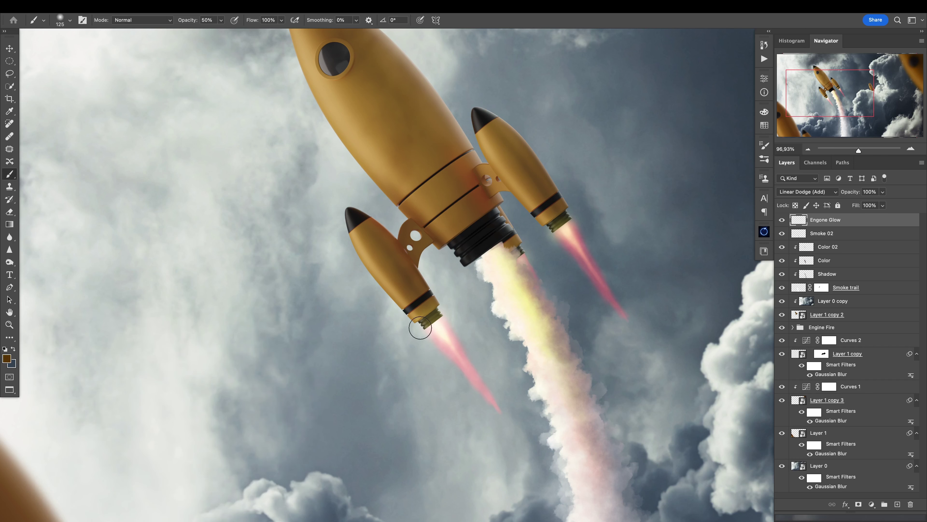
{"action": "left_click", "coordinate": [430, 326]}
{"action": "left_click", "coordinate": [569, 231]}
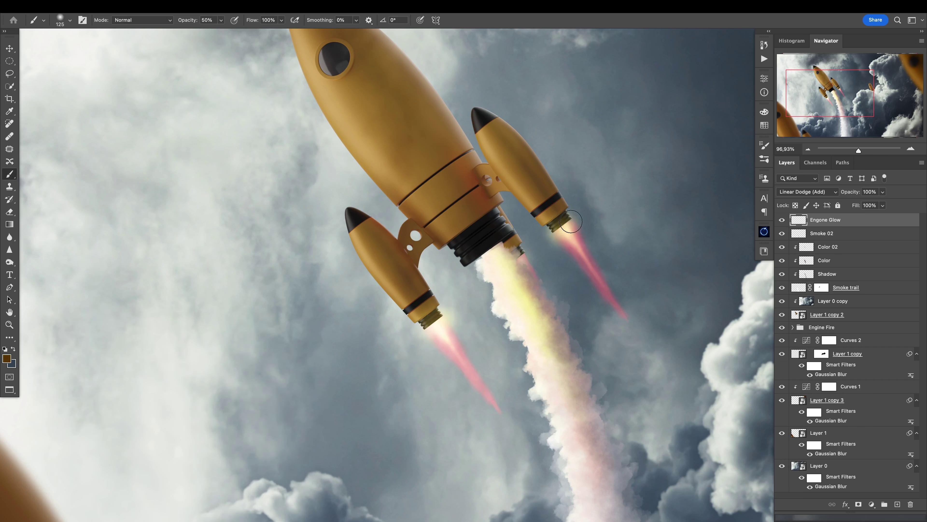
Step: Enlarge the brush to 200 px, undo the strong dab on the right booster and add glow at the nozzle beside the smoke trail
{"action": "key", "text": "bracketright"}
{"action": "key", "text": "bracketright"}
{"action": "key", "text": "bracketright"}
{"action": "key", "text": "bracketright"}
{"action": "left_click", "coordinate": [569, 237]}
{"action": "key", "text": "bracketleft"}
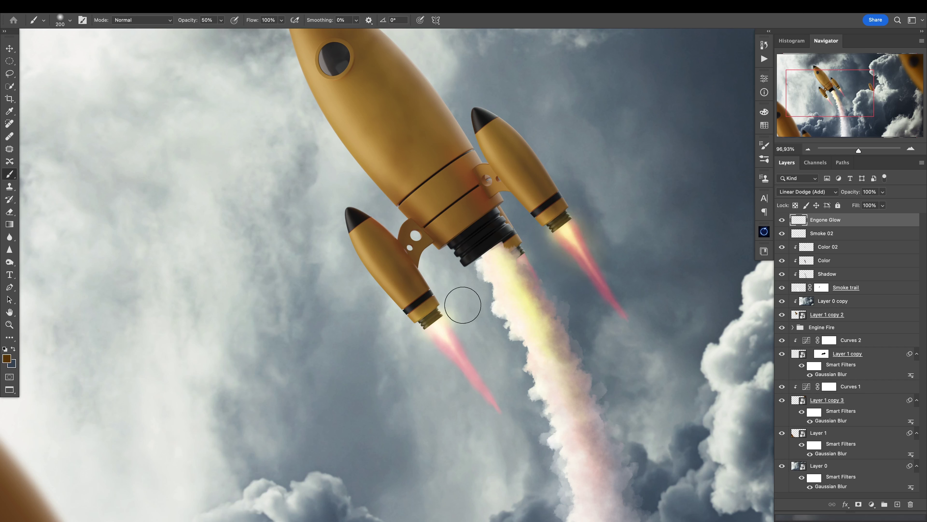
{"action": "key", "text": "ctrl+z"}
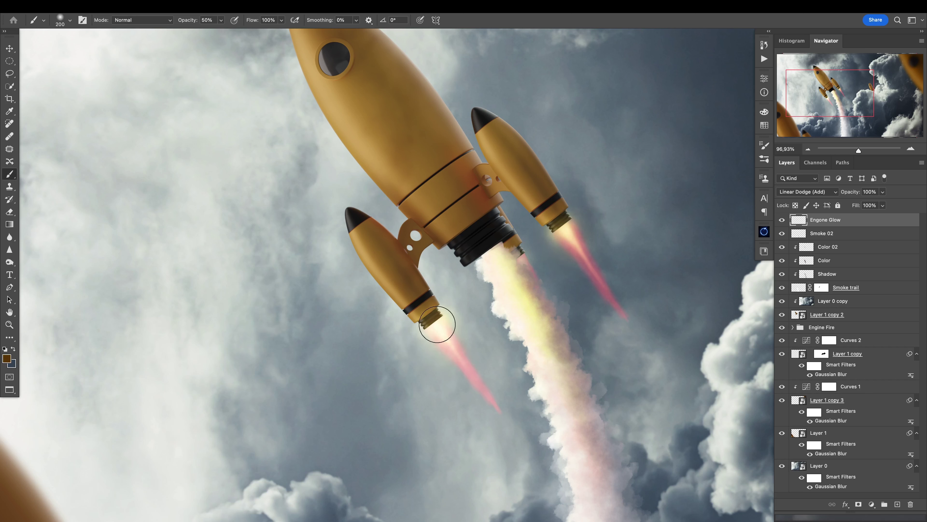
{"action": "left_click", "coordinate": [523, 256]}
Step: Try a wider orange glow around the rocket's engines with a larger brush
{"action": "mouse_move", "coordinate": [515, 321]}
{"action": "left_mouse_down"}
{"action": "mouse_move", "coordinate": [474, 340]}
{"action": "mouse_move", "coordinate": [456, 362]}
{"action": "mouse_move", "coordinate": [466, 363]}
{"action": "mouse_move", "coordinate": [438, 338]}
{"action": "mouse_move", "coordinate": [465, 330]}
{"action": "mouse_move", "coordinate": [409, 294]}
{"action": "left_mouse_up"}
{"action": "left_click_drag", "start_coordinate": [415, 285], "coordinate": [437, 288]}
{"action": "left_click_drag", "start_coordinate": [433, 329], "coordinate": [438, 414]}
{"action": "key", "text": "super+z"}
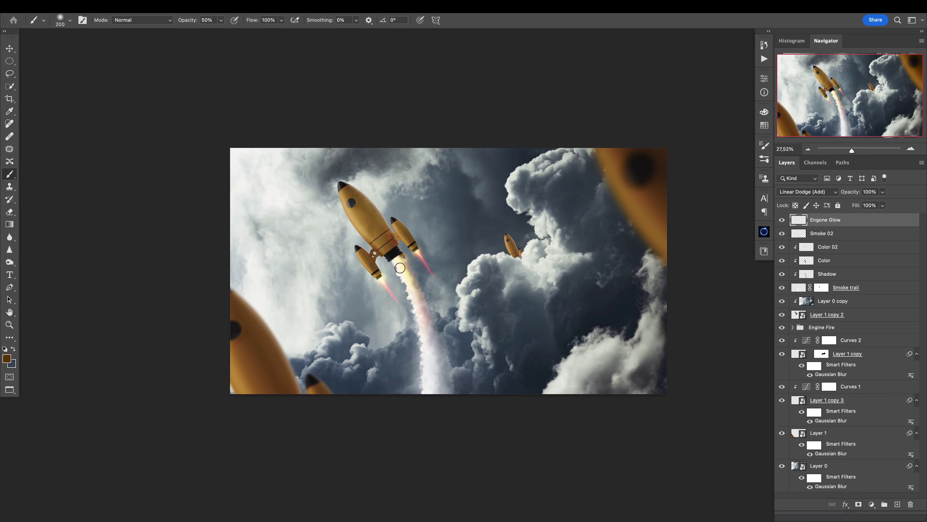
{"action": "key", "text": "bracketright"}
{"action": "key", "text": "bracketright"}
{"action": "key", "text": "bracketright"}
{"action": "key", "text": "bracketright"}
{"action": "left_click_drag", "start_coordinate": [469, 299], "coordinate": [492, 295]}
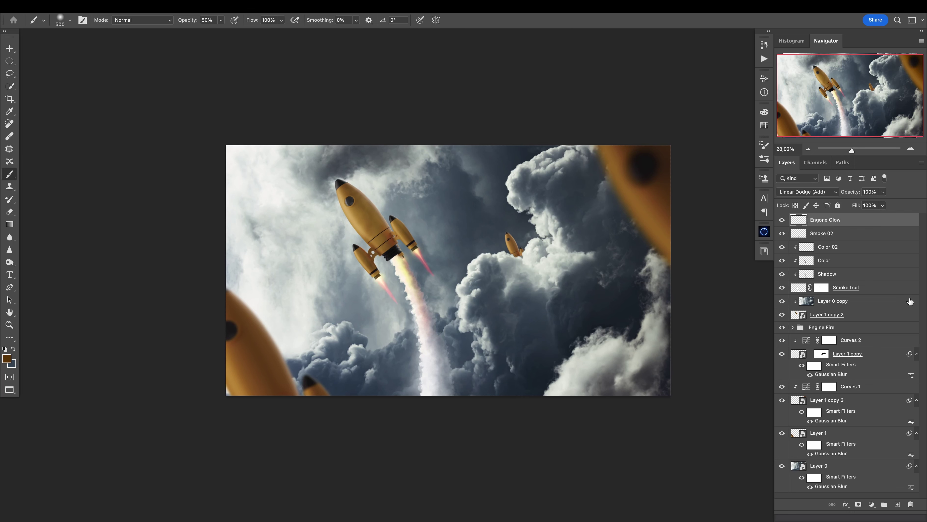
Step: Duplicate Layer 0 and mask the copy to the background sky with Quick Selection, excluding the foreground clouds
{"action": "left_click", "coordinate": [796, 468]}
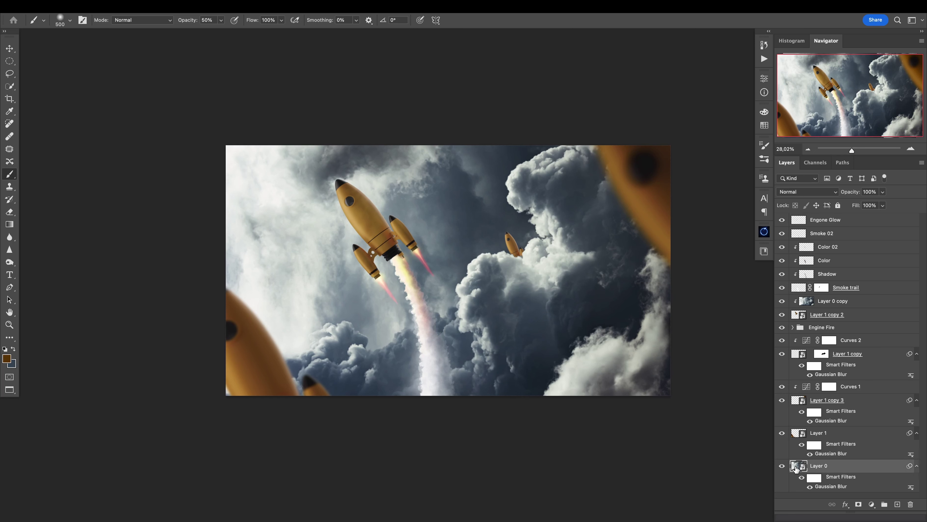
{"action": "left_click_drag", "start_coordinate": [796, 468], "coordinate": [652, 358]}
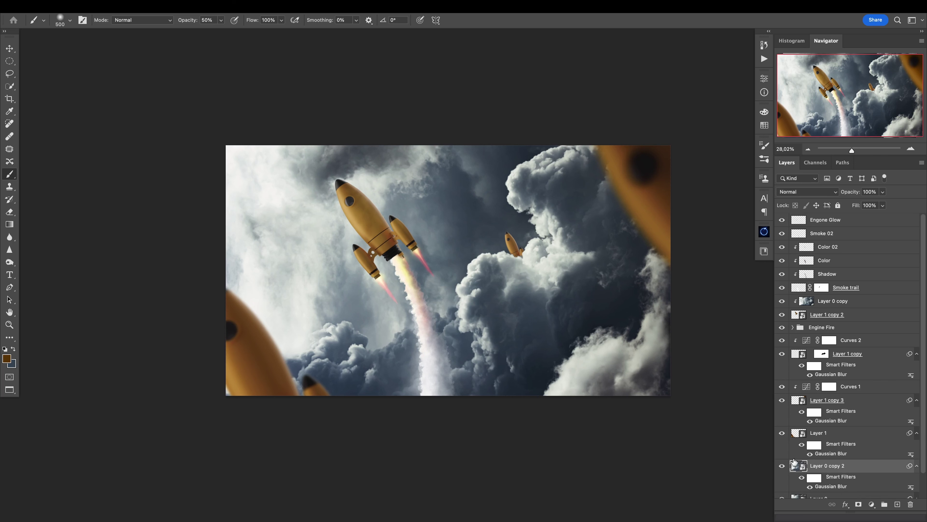
{"action": "key", "text": "w"}
{"action": "left_click_drag", "start_coordinate": [299, 173], "coordinate": [434, 237]}
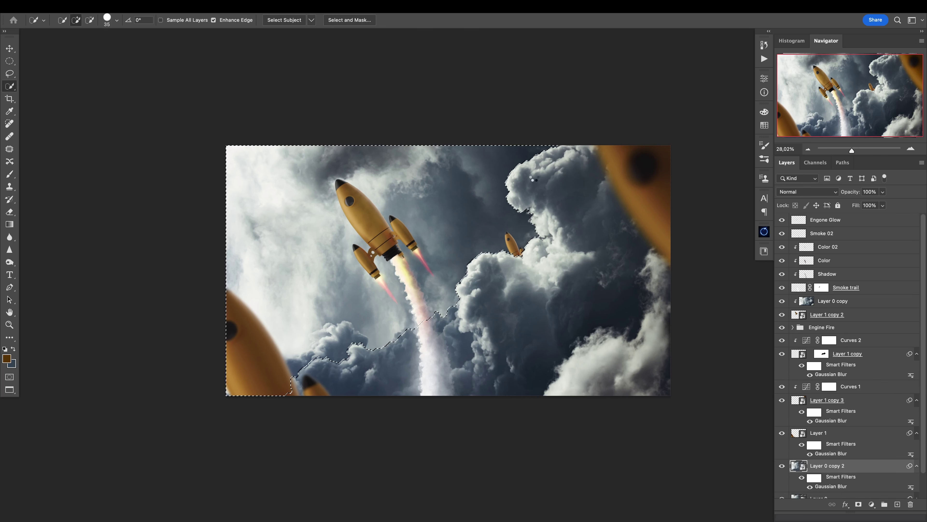
{"action": "left_click", "coordinate": [333, 354], "text": "alt"}
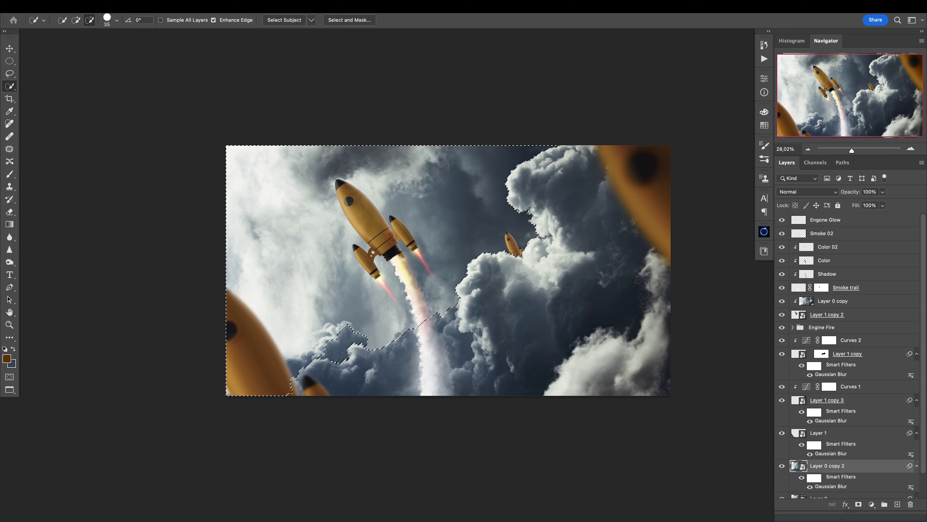
{"action": "left_click_drag", "start_coordinate": [337, 331], "coordinate": [291, 392]}
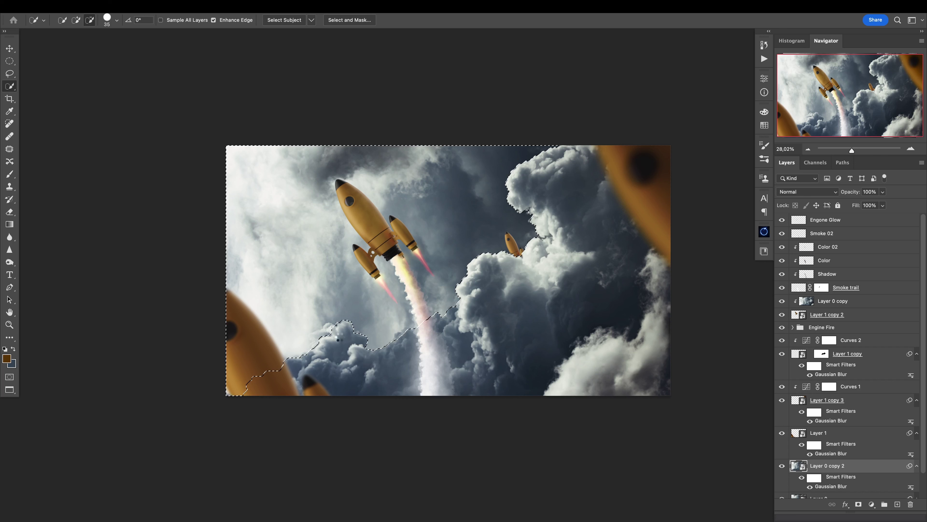
{"action": "left_click", "coordinate": [859, 504]}
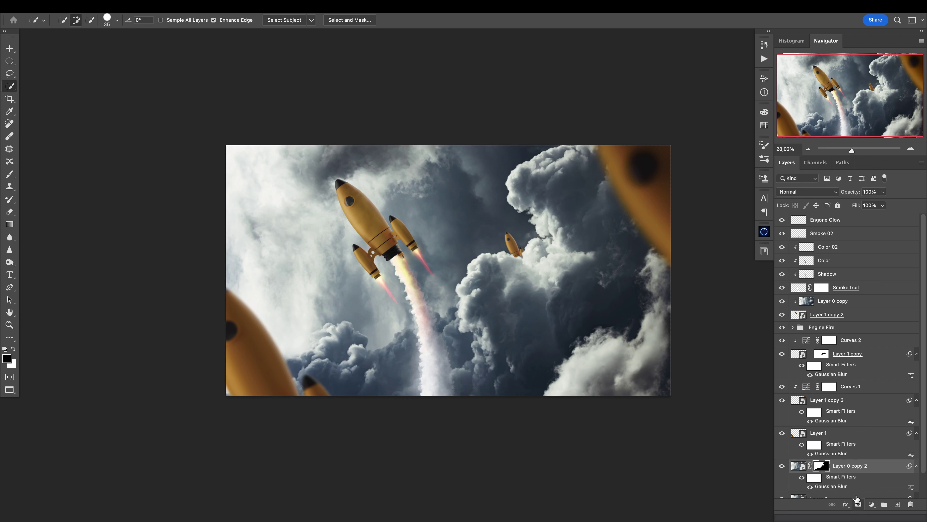
Step: Increase the Gaussian Blur radius on Layer 0 copy 2 to blur the background sky more strongly
{"action": "double_click", "coordinate": [834, 486]}
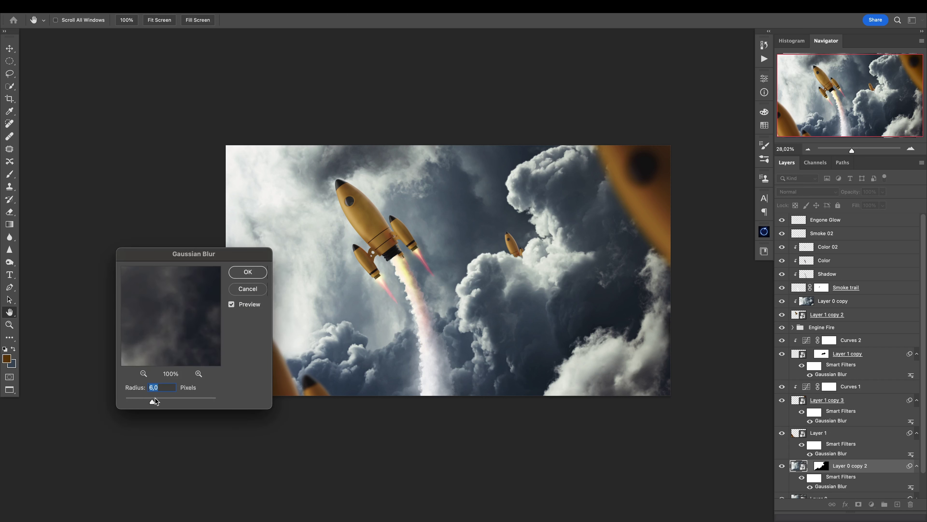
{"action": "mouse_move", "coordinate": [165, 399]}
{"action": "left_mouse_down"}
{"action": "mouse_move", "coordinate": [173, 402]}
{"action": "mouse_move", "coordinate": [159, 403]}
{"action": "left_mouse_up"}
{"action": "left_click_drag", "start_coordinate": [156, 396], "coordinate": [165, 395]}
{"action": "left_click", "coordinate": [247, 272]}
{"action": "key", "text": "w"}
Step: Paint black with a 500 px soft brush at 50% opacity on Layer 0 copy 2's mask along the edges of the clouds around the small rocket
{"action": "scroll", "coordinate": [456, 292], "scroll_direction": "up", "scroll_amount": 6}
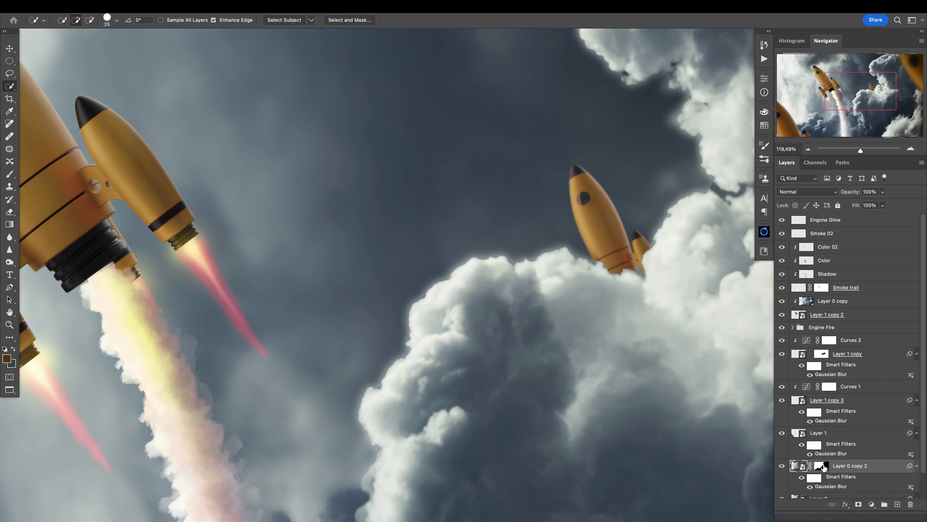
{"action": "left_click", "coordinate": [822, 466]}
{"action": "key", "text": "d"}
{"action": "key", "text": "b"}
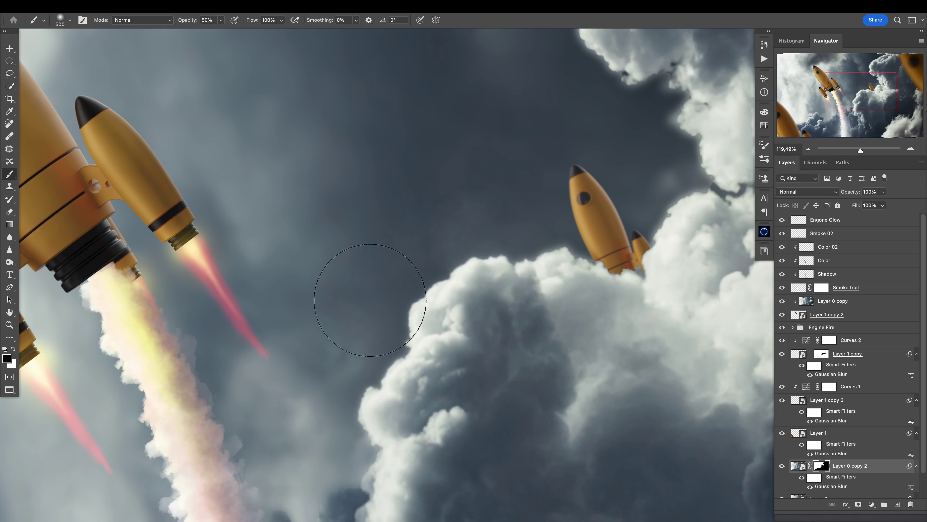
{"action": "left_click_drag", "start_coordinate": [650, 156], "coordinate": [536, 305]}
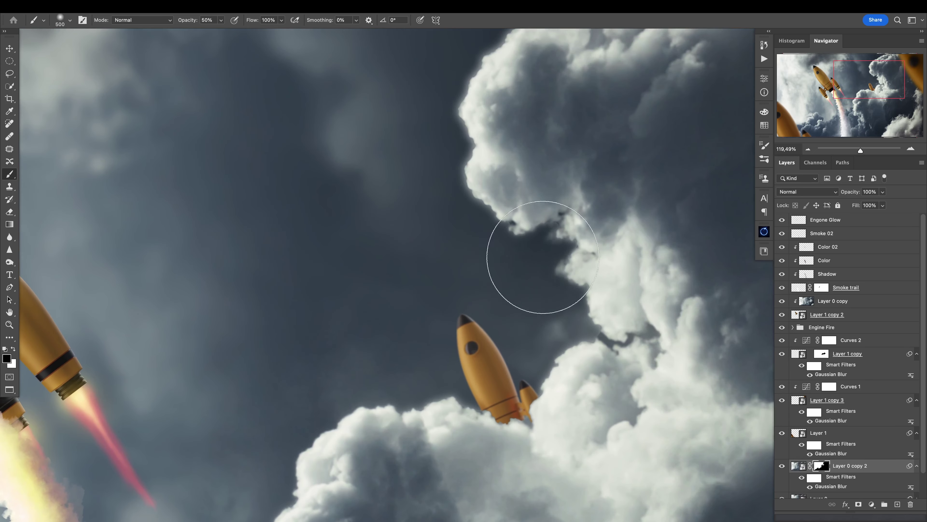
{"action": "left_click_drag", "start_coordinate": [433, 127], "coordinate": [408, 284]}
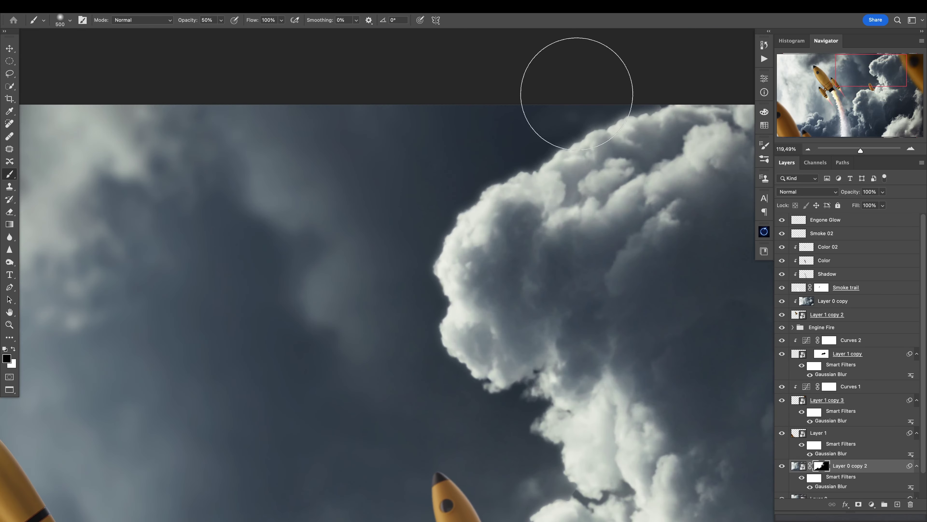
{"action": "scroll", "coordinate": [416, 250], "scroll_direction": "down", "scroll_amount": 10}
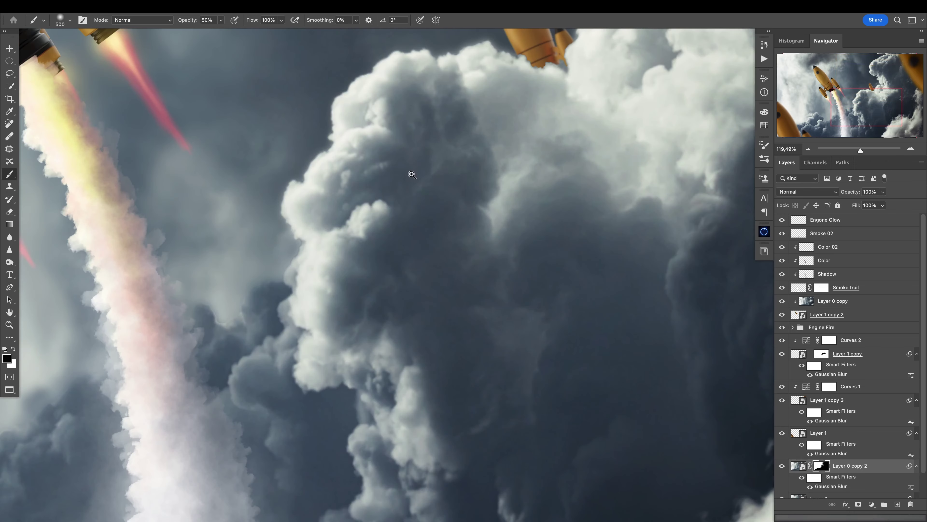
{"action": "scroll", "coordinate": [378, 379], "scroll_direction": "down", "scroll_amount": 4}
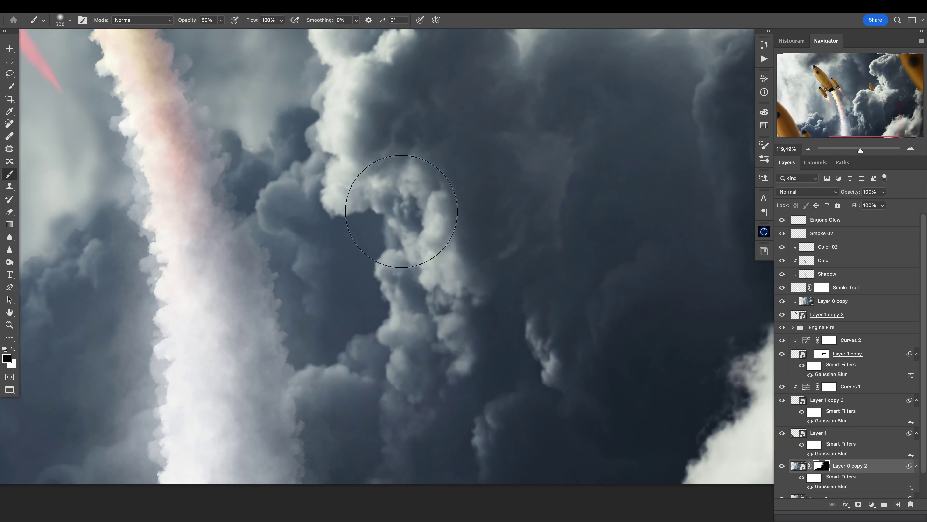
Step: Continue masking in black over the low clouds between the foreground rocket and the main smoke trail, removing the blur copy there
{"action": "left_click_drag", "start_coordinate": [424, 355], "coordinate": [441, 208]}
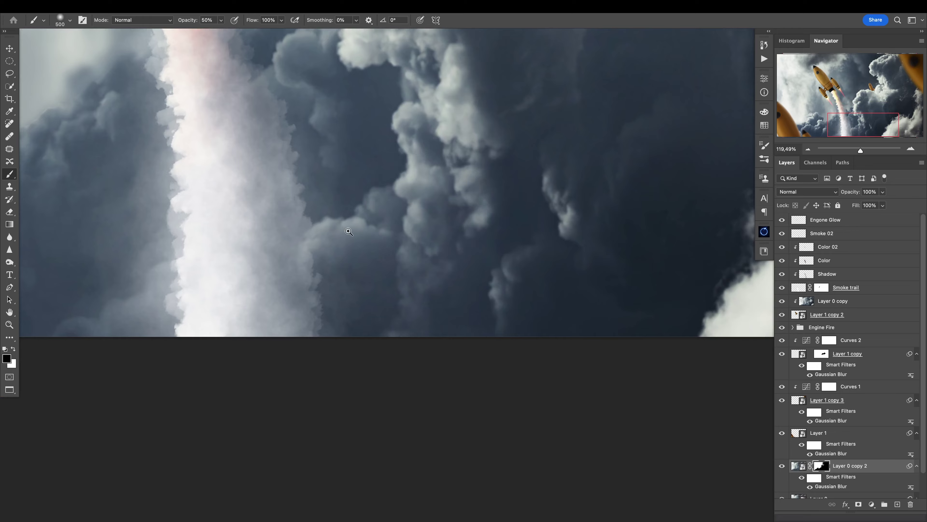
{"action": "mouse_move", "coordinate": [350, 232]}
{"action": "left_mouse_down"}
{"action": "mouse_move", "coordinate": [415, 279]}
{"action": "mouse_move", "coordinate": [323, 242]}
{"action": "mouse_move", "coordinate": [509, 294]}
{"action": "left_mouse_up"}
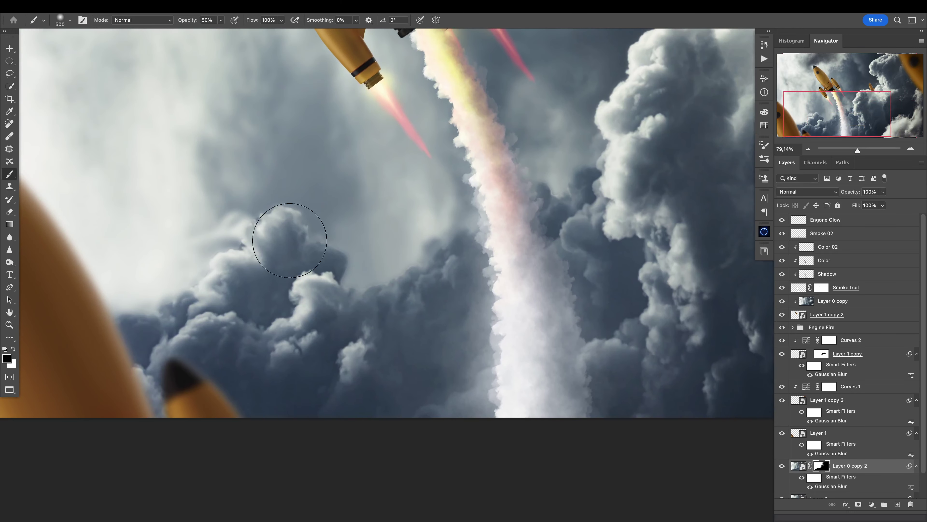
{"action": "mouse_move", "coordinate": [252, 288]}
{"action": "left_mouse_down"}
{"action": "mouse_move", "coordinate": [193, 296]}
{"action": "mouse_move", "coordinate": [229, 241]}
{"action": "mouse_move", "coordinate": [334, 264]}
{"action": "left_mouse_up"}
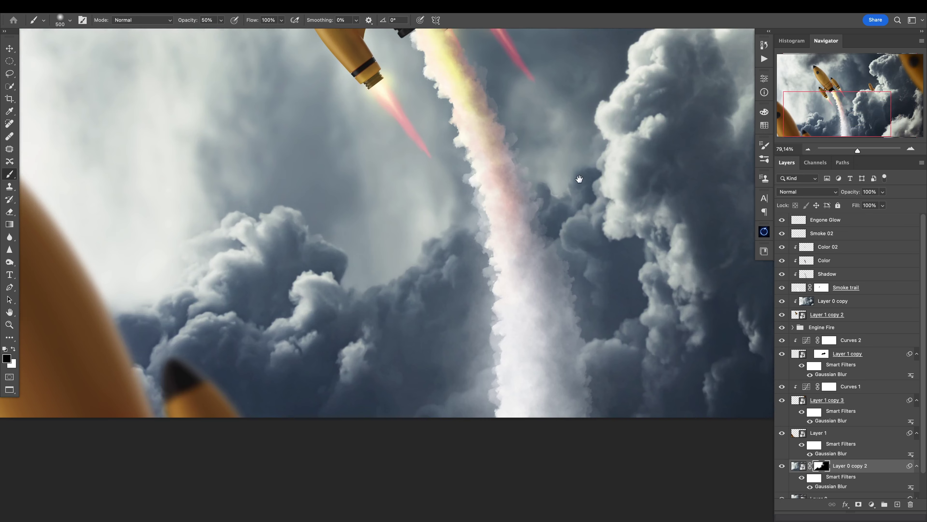
{"action": "left_click_drag", "start_coordinate": [585, 180], "coordinate": [493, 270]}
{"action": "left_click_drag", "start_coordinate": [561, 252], "coordinate": [529, 292]}
{"action": "scroll", "coordinate": [507, 300], "scroll_direction": "down", "scroll_amount": 1}
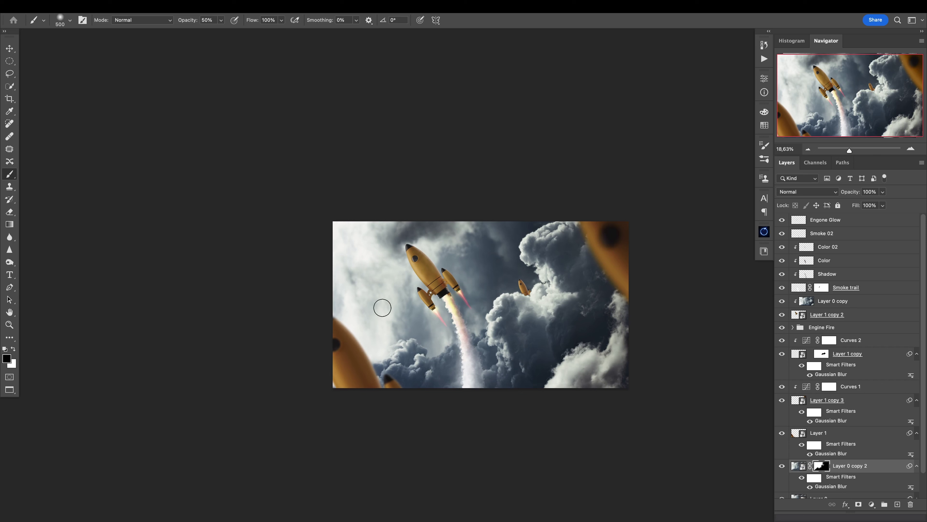
Step: Try duplicating only the small distant rocket's layer and moving the copy, undoing the duplication
{"action": "key", "text": "v"}
{"action": "left_click", "coordinate": [524, 287]}
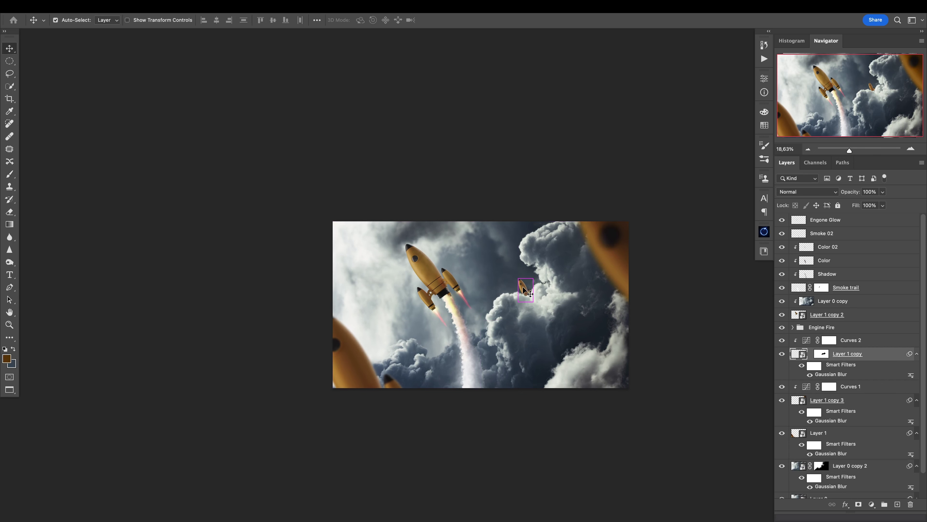
{"action": "left_click_drag", "start_coordinate": [524, 289], "coordinate": [446, 295]}
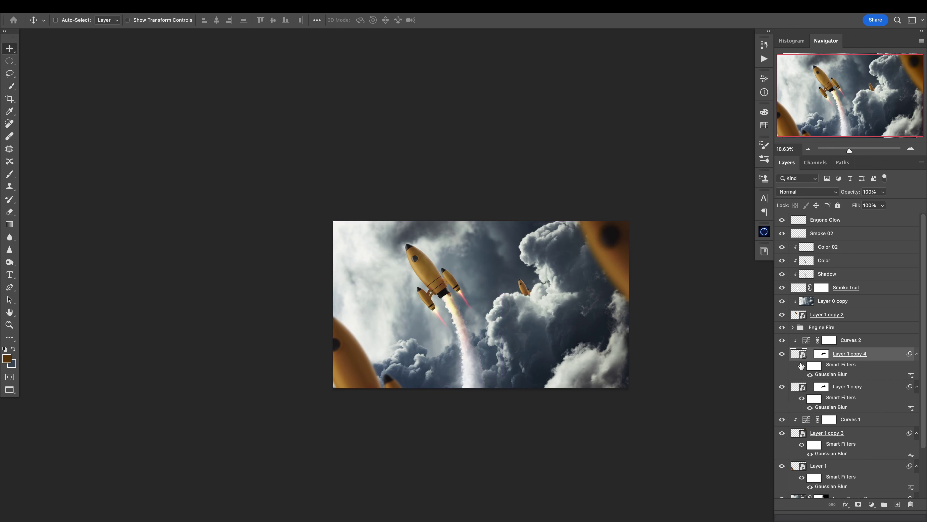
{"action": "left_click_drag", "start_coordinate": [524, 294], "coordinate": [508, 302]}
{"action": "key", "text": "super+z"}
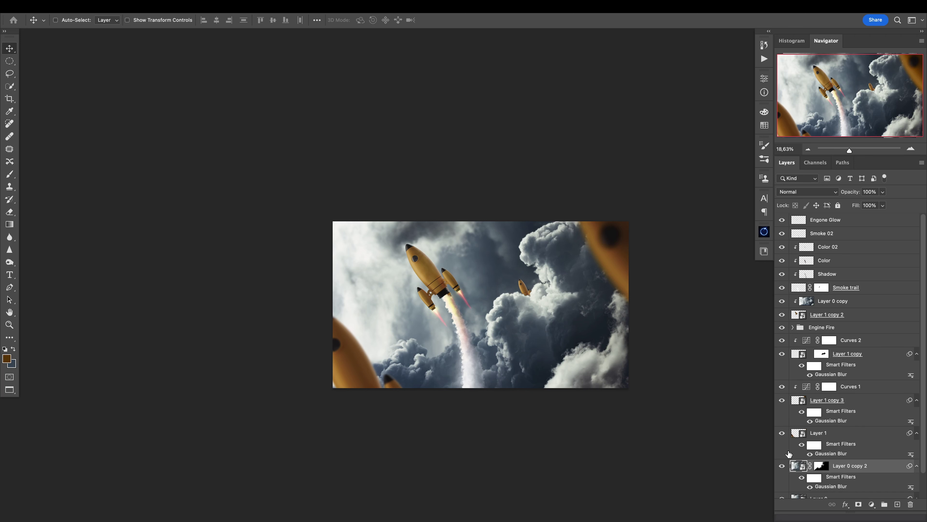
Step: Duplicate the small rocket layer together with its clipped Curves 2 adjustment and move the copies to the bright sky beside the main rocket
{"action": "left_click", "coordinate": [525, 288], "text": "super"}
{"action": "left_click", "coordinate": [805, 345], "text": "shift"}
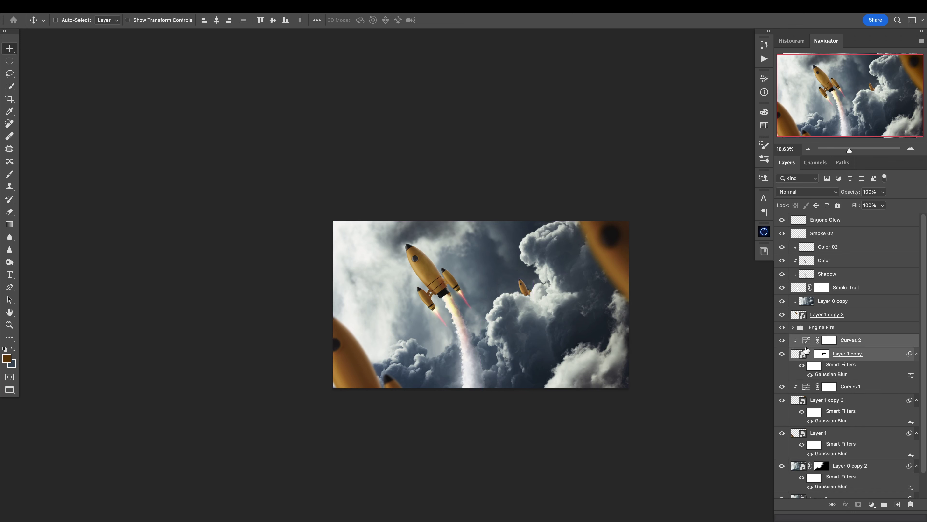
{"action": "key", "text": "ctrl+j"}
{"action": "left_click_drag", "start_coordinate": [544, 310], "coordinate": [398, 244]}
Step: Rotate the duplicated rocket to about -27° and position it near the upper-left corner of the image, angled like the main rocket
{"action": "key", "text": "super+t"}
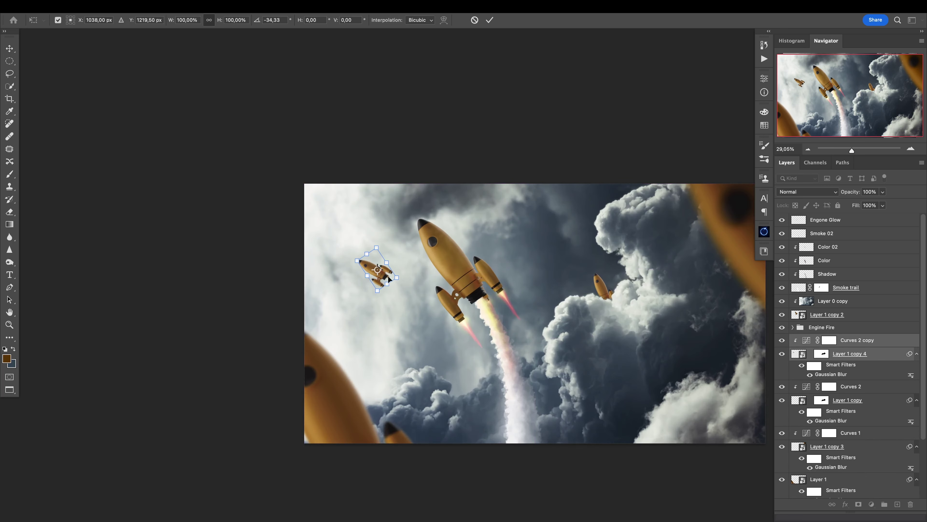
{"action": "left_click_drag", "start_coordinate": [381, 275], "coordinate": [382, 228]}
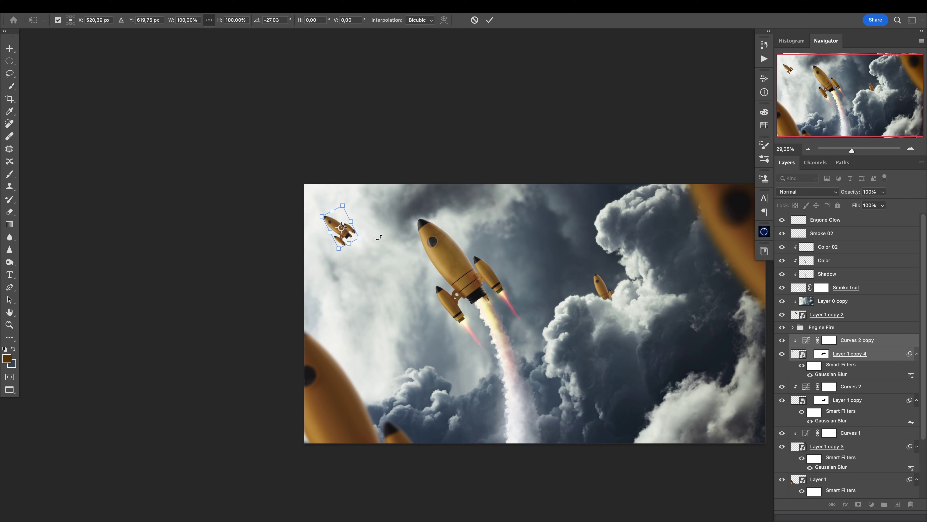
{"action": "key", "text": "Return"}
{"action": "scroll", "coordinate": [357, 241], "scroll_direction": "up", "scroll_amount": 5}
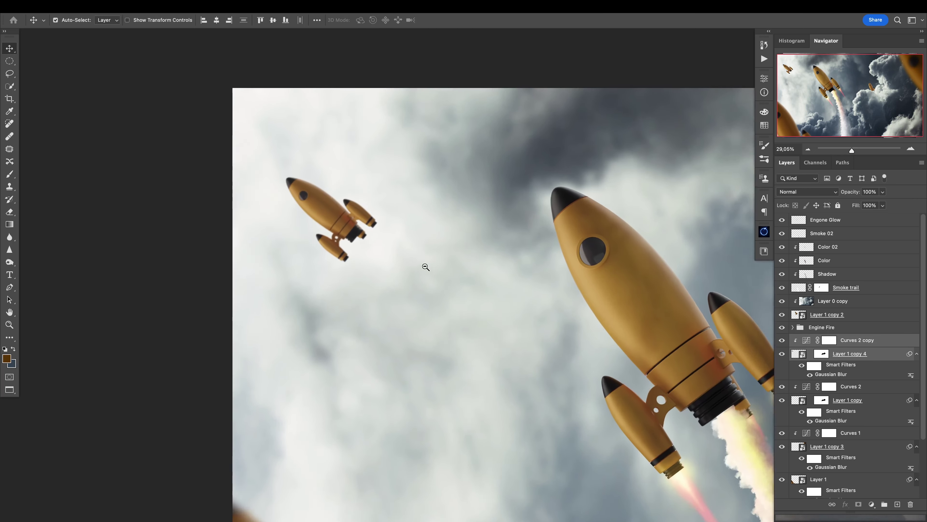
{"action": "scroll", "coordinate": [375, 238], "scroll_direction": "down", "scroll_amount": 5}
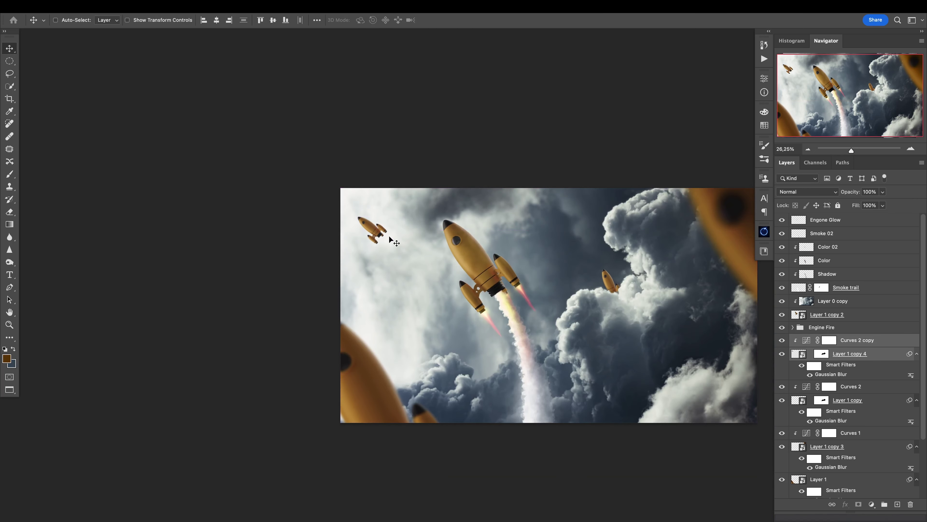
{"action": "left_click_drag", "start_coordinate": [391, 237], "coordinate": [393, 242]}
{"action": "key", "text": "ctrl+t"}
{"action": "key", "text": "Return"}
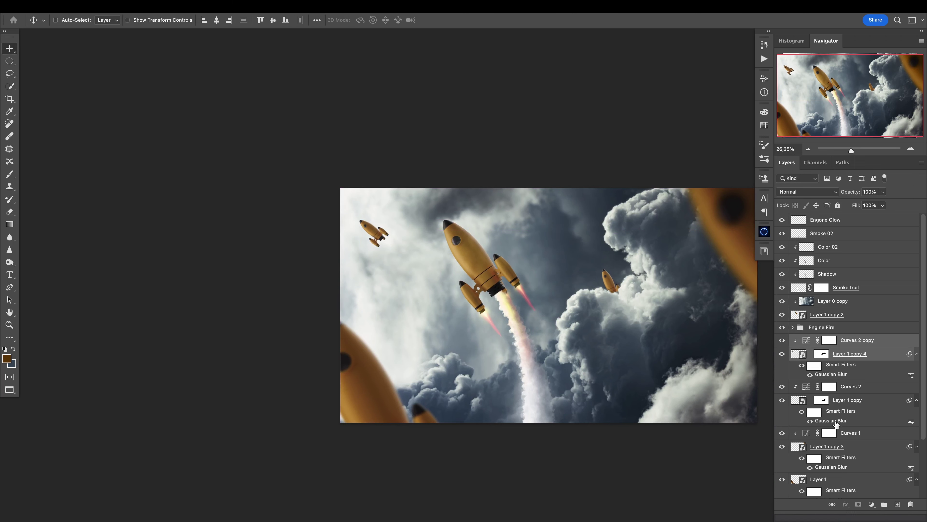
Step: Create a new layer above Curves 2 copy and name it Smoke
{"action": "left_click", "coordinate": [897, 504]}
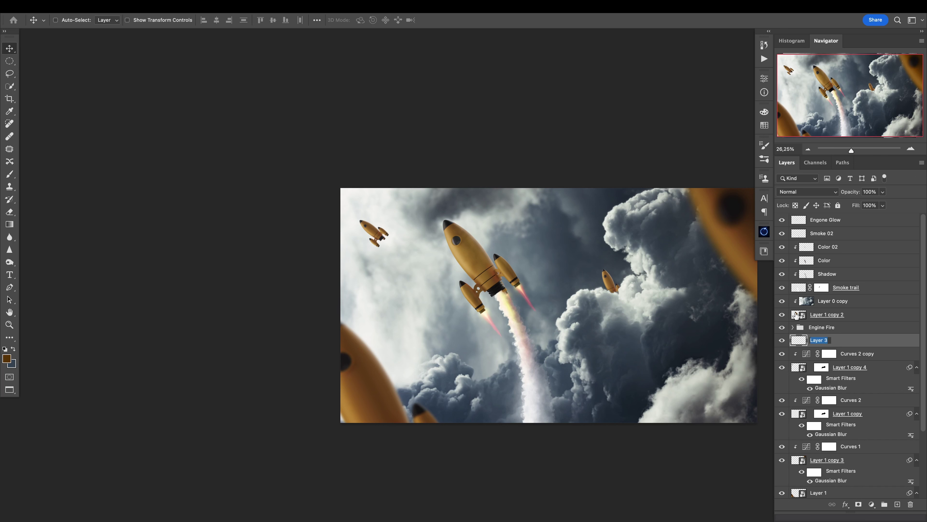
{"action": "type", "text": "Smoke"}
{"action": "key", "text": "Return"}
{"action": "key", "text": "b"}
{"action": "mouse_move", "coordinate": [380, 244]}
{"action": "left_mouse_down"}
{"action": "mouse_move", "coordinate": [438, 265]}
{"action": "mouse_move", "coordinate": [353, 262]}
{"action": "left_mouse_up"}
{"action": "left_click_drag", "start_coordinate": [355, 262], "coordinate": [369, 266]}
Step: Choose the Cloud/Dust 02 brush and set its opacity to 20%
{"action": "right_click", "coordinate": [369, 266]}
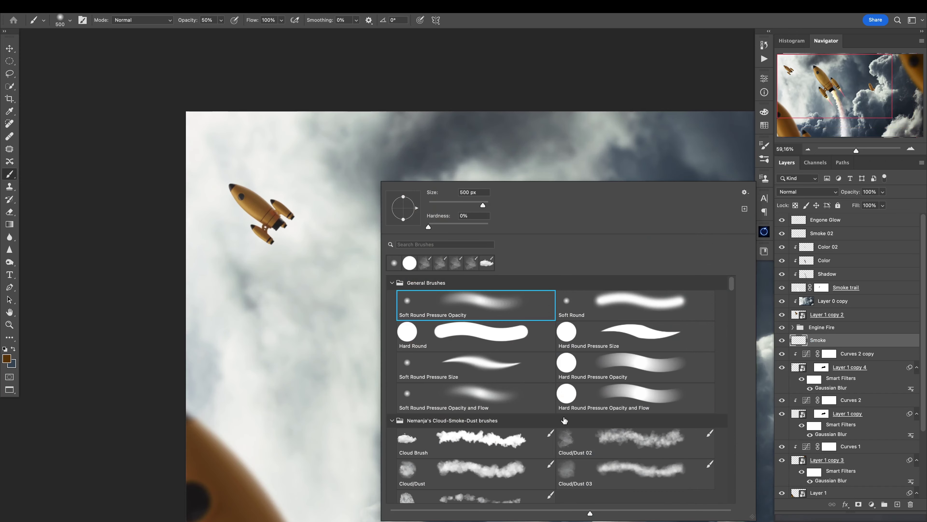
{"action": "left_click", "coordinate": [601, 433]}
{"action": "key", "text": "Return"}
{"action": "key", "text": "2"}
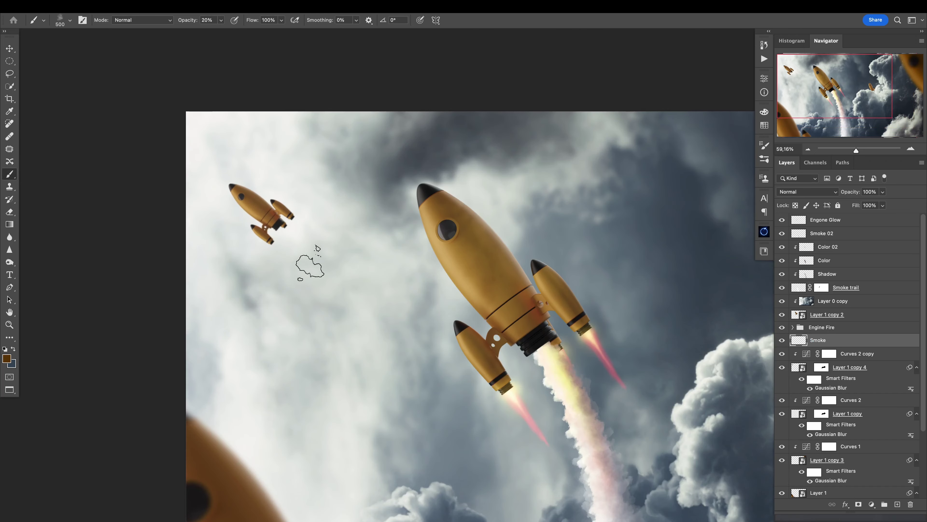
Step: Set the foreground color to white and choose Cloud Brush from Nemanja's Cloud-Smoke-Dust brushes
{"action": "left_click", "coordinate": [319, 305], "text": "alt"}
{"action": "left_click", "coordinate": [6, 358]}
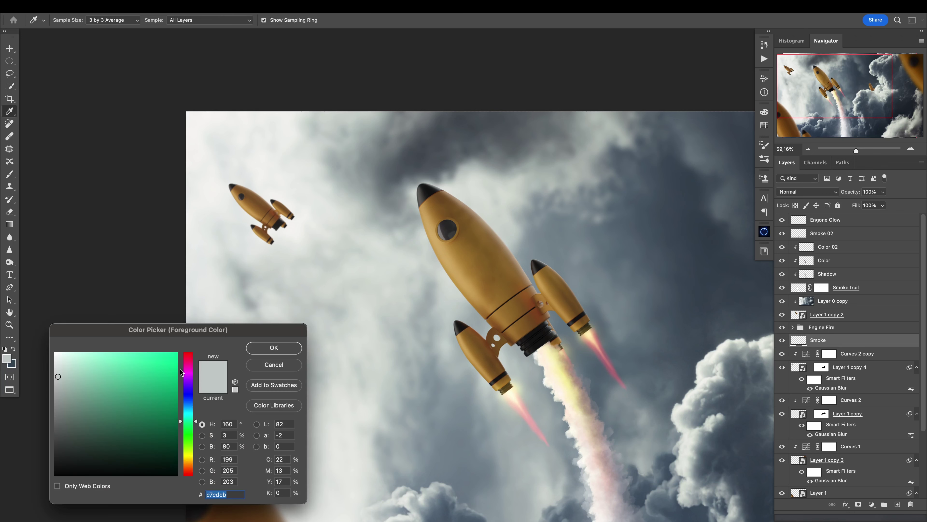
{"action": "left_click", "coordinate": [55, 353]}
{"action": "left_click", "coordinate": [297, 347]}
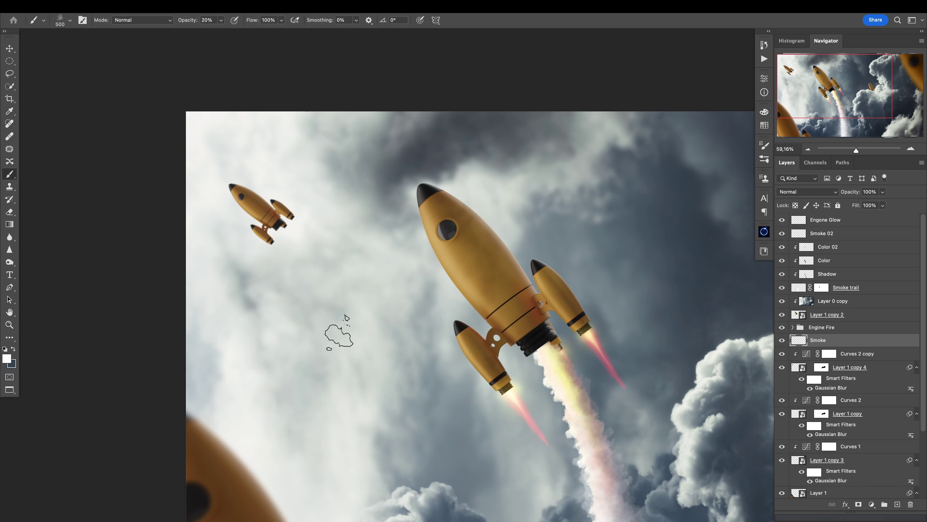
{"action": "right_click", "coordinate": [317, 256]}
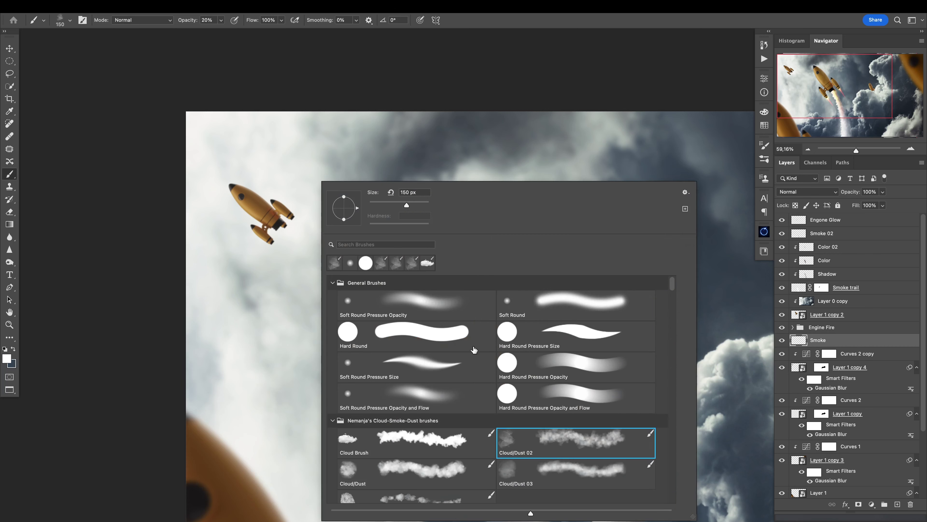
{"action": "left_click", "coordinate": [432, 437]}
{"action": "left_click", "coordinate": [290, 236]}
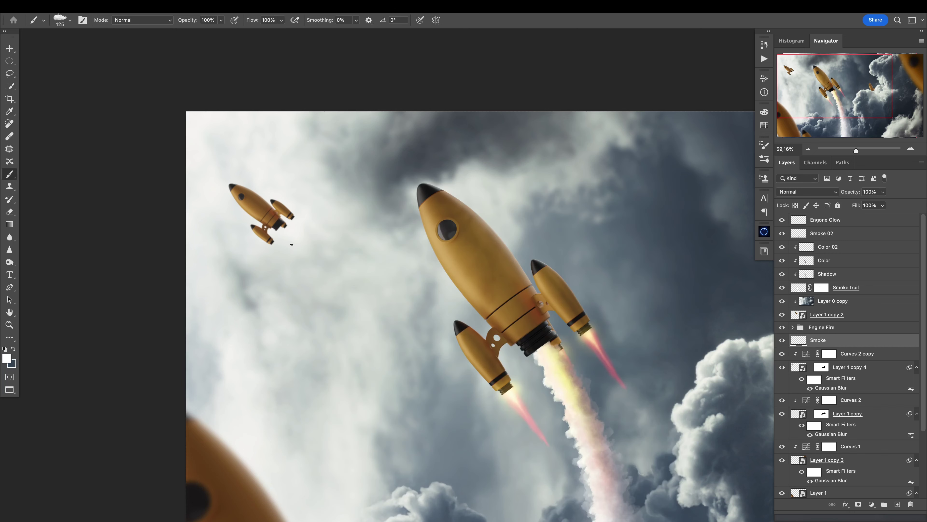
Step: Try painting a short white smoke trail curving down from the duplicated rocket's nozzle, undoing the stroke
{"action": "left_click_drag", "start_coordinate": [282, 228], "coordinate": [287, 233]}
{"action": "mouse_move", "coordinate": [288, 237]}
{"action": "left_mouse_down"}
{"action": "mouse_move", "coordinate": [317, 282]}
{"action": "mouse_move", "coordinate": [374, 436]}
{"action": "left_mouse_up"}
{"action": "mouse_move", "coordinate": [403, 390]}
{"action": "left_mouse_down"}
{"action": "mouse_move", "coordinate": [371, 416]}
{"action": "mouse_move", "coordinate": [365, 403]}
{"action": "left_mouse_up"}
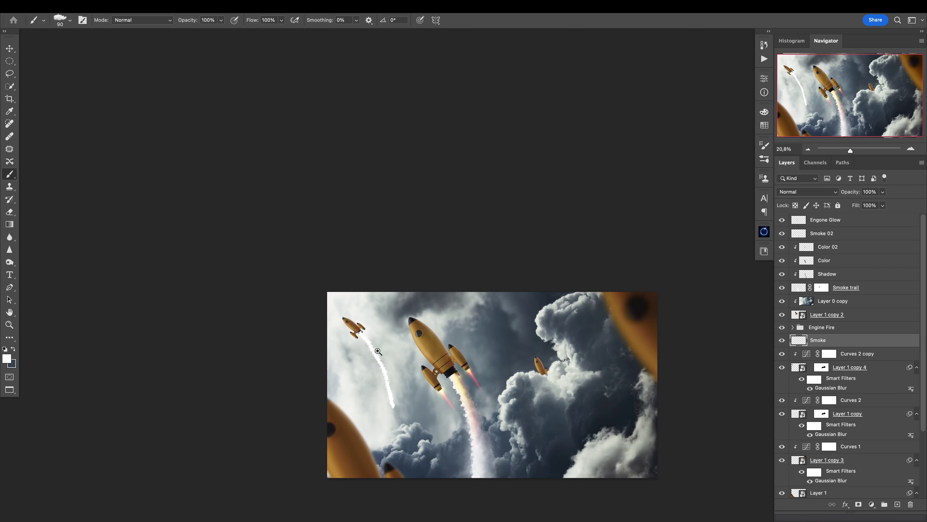
{"action": "scroll", "coordinate": [310, 270], "scroll_direction": "up", "scroll_amount": 5}
{"action": "key", "text": "ctrl+z"}
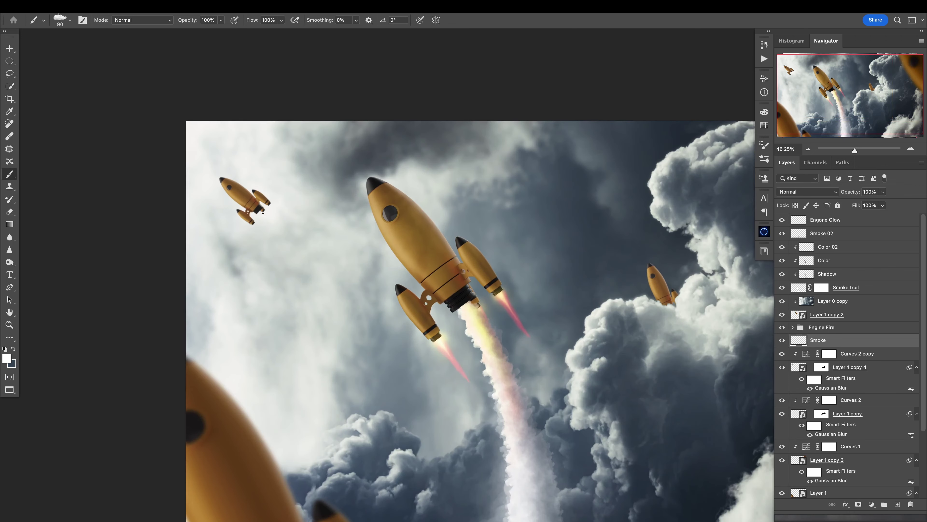
Step: Paint a long thin white smoke trail from the duplicated rocket down into the low clouds at 90 px, undoing the widening pass
{"action": "mouse_move", "coordinate": [261, 211]}
{"action": "left_mouse_down"}
{"action": "mouse_move", "coordinate": [312, 286]}
{"action": "mouse_move", "coordinate": [369, 465]}
{"action": "left_mouse_up"}
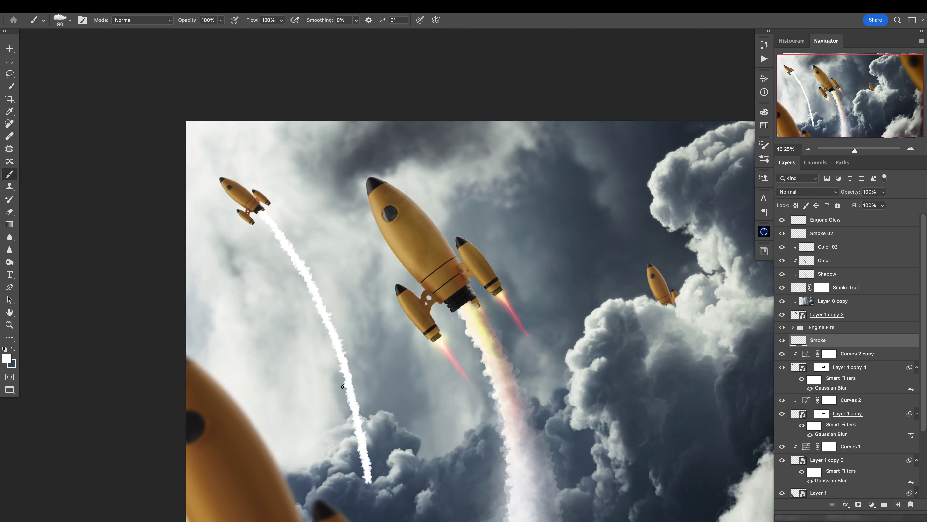
{"action": "left_click_drag", "start_coordinate": [279, 233], "coordinate": [339, 373]}
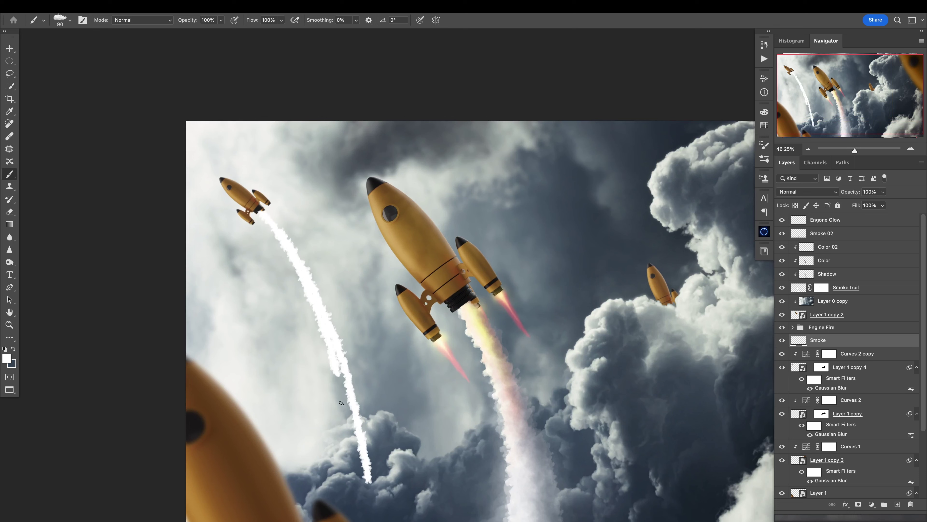
{"action": "key", "text": "ctrl+z"}
Step: Widen and soften the duplicated rocket's smoke trail with repeated Cloud Brush strokes at 40% opacity, thickening it toward its lower end
{"action": "key", "text": "4"}
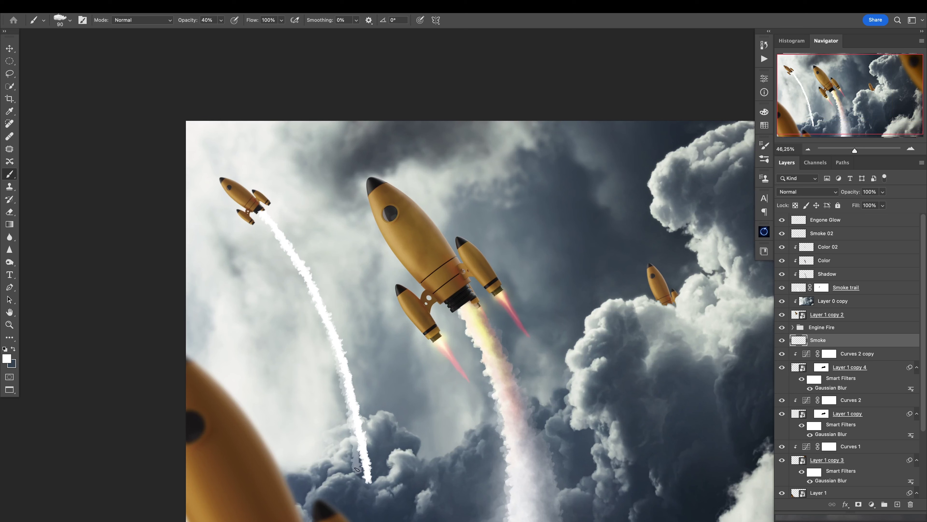
{"action": "mouse_move", "coordinate": [310, 270]}
{"action": "left_mouse_down"}
{"action": "mouse_move", "coordinate": [340, 337]}
{"action": "mouse_move", "coordinate": [380, 486]}
{"action": "left_mouse_up"}
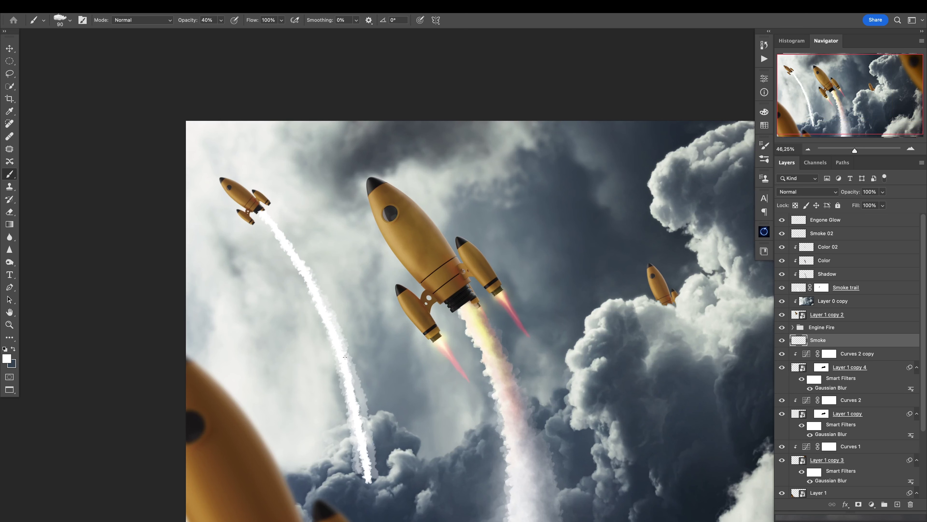
{"action": "left_click_drag", "start_coordinate": [355, 383], "coordinate": [372, 472]}
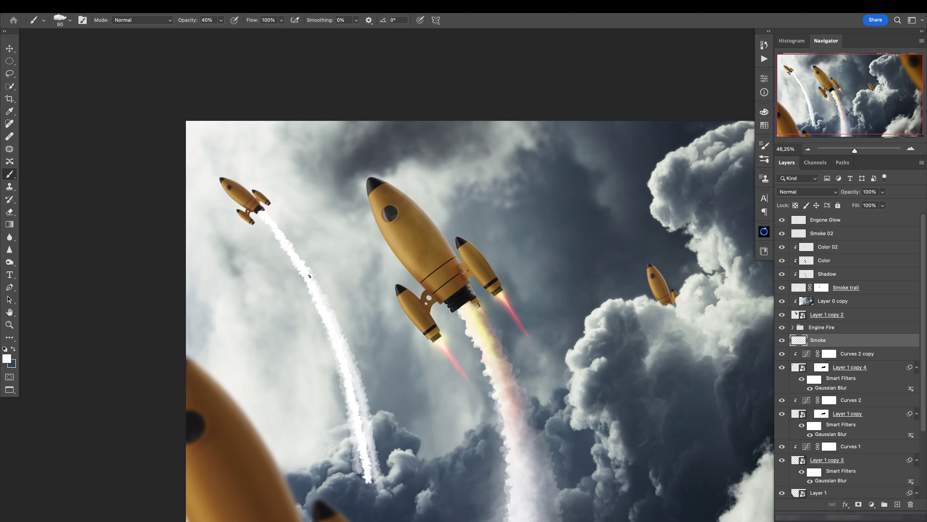
{"action": "left_click_drag", "start_coordinate": [309, 276], "coordinate": [369, 457]}
{"action": "mouse_move", "coordinate": [340, 363]}
{"action": "left_mouse_down"}
{"action": "mouse_move", "coordinate": [365, 476]}
{"action": "mouse_move", "coordinate": [374, 455]}
{"action": "mouse_move", "coordinate": [360, 402]}
{"action": "left_mouse_up"}
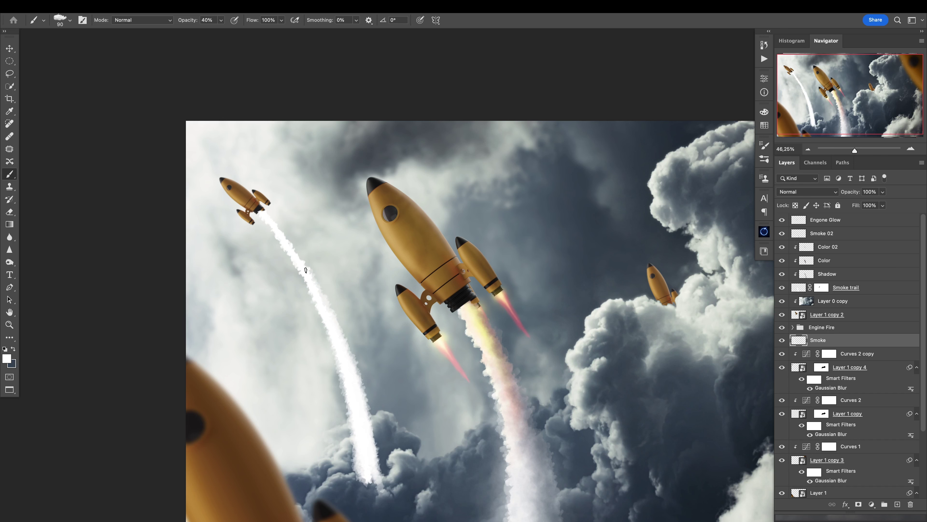
{"action": "left_click_drag", "start_coordinate": [306, 270], "coordinate": [318, 295]}
{"action": "left_click_drag", "start_coordinate": [293, 252], "coordinate": [291, 237]}
Step: Soften the distant rocket's smoke trail around its lower end with a wispy cloud/dust brush at 20% opacity and 200 px
{"action": "right_click", "coordinate": [353, 309]}
{"action": "left_click", "coordinate": [612, 437]}
{"action": "left_click_drag", "start_coordinate": [252, 198], "coordinate": [289, 202]}
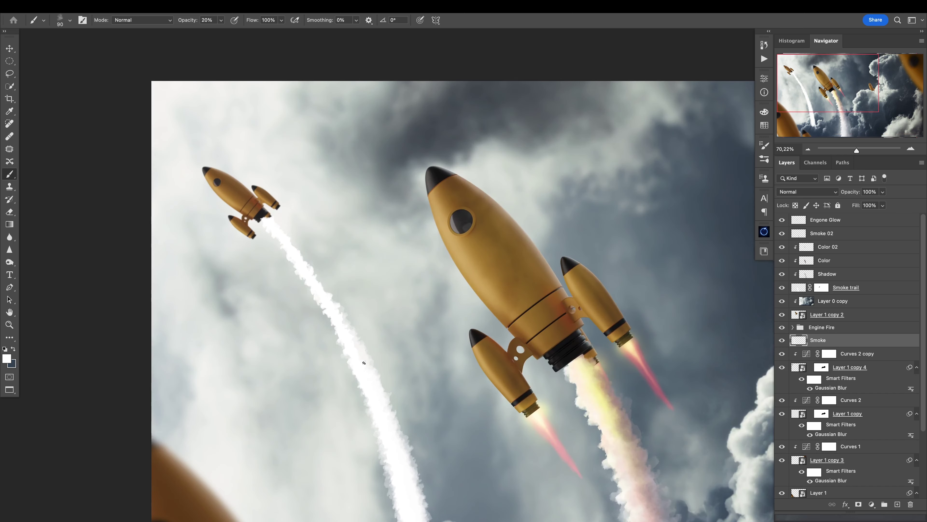
{"action": "scroll", "coordinate": [364, 363], "scroll_direction": "down", "scroll_amount": 5}
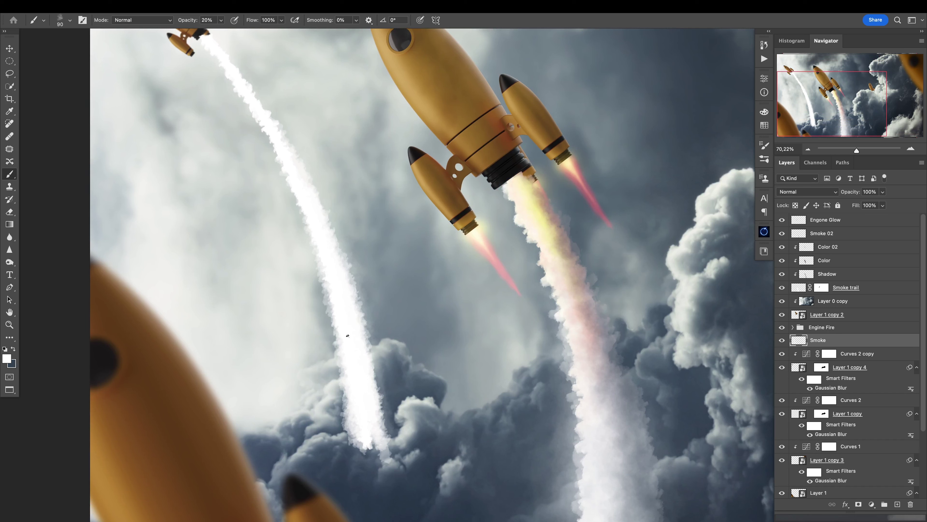
{"action": "left_click_drag", "start_coordinate": [360, 453], "coordinate": [329, 318]}
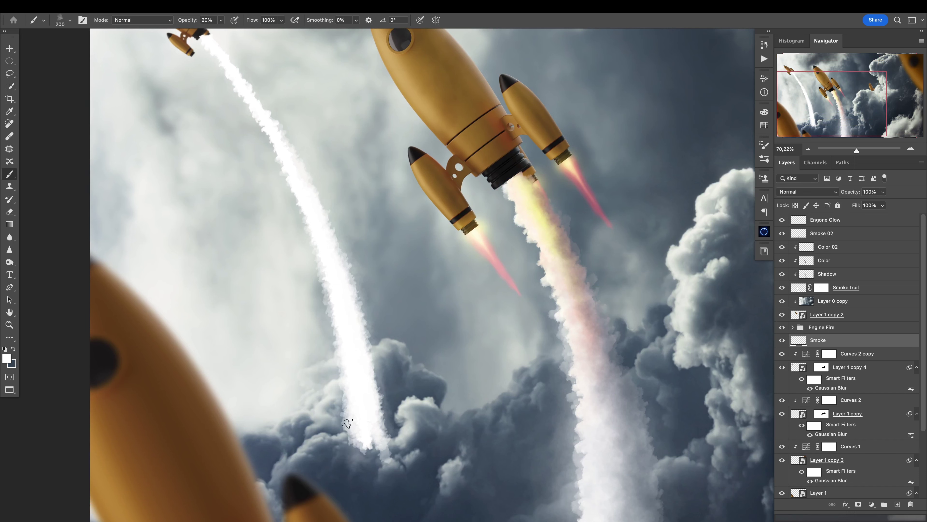
{"action": "left_click_drag", "start_coordinate": [383, 391], "coordinate": [326, 210]}
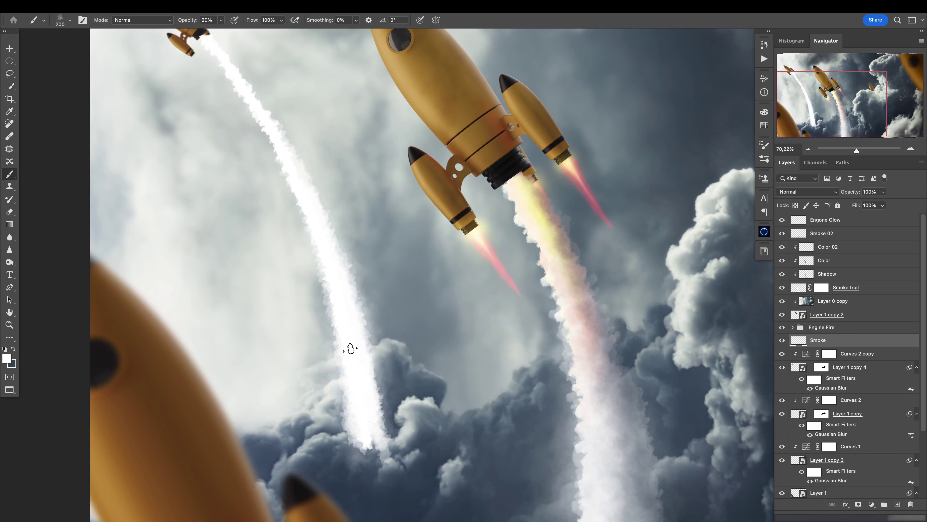
{"action": "left_click_drag", "start_coordinate": [343, 440], "coordinate": [345, 409]}
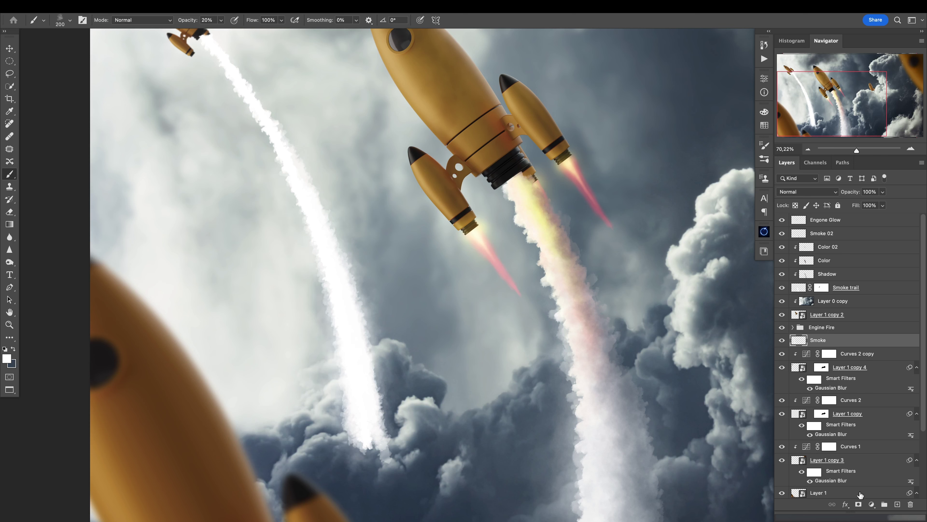
Step: Copy the Layer 0 copy 2 mask onto the Smoke layer and fade the trail's lower end with black at 10% opacity and 1000 px
{"action": "scroll", "coordinate": [908, 397], "scroll_direction": "down", "scroll_amount": 3}
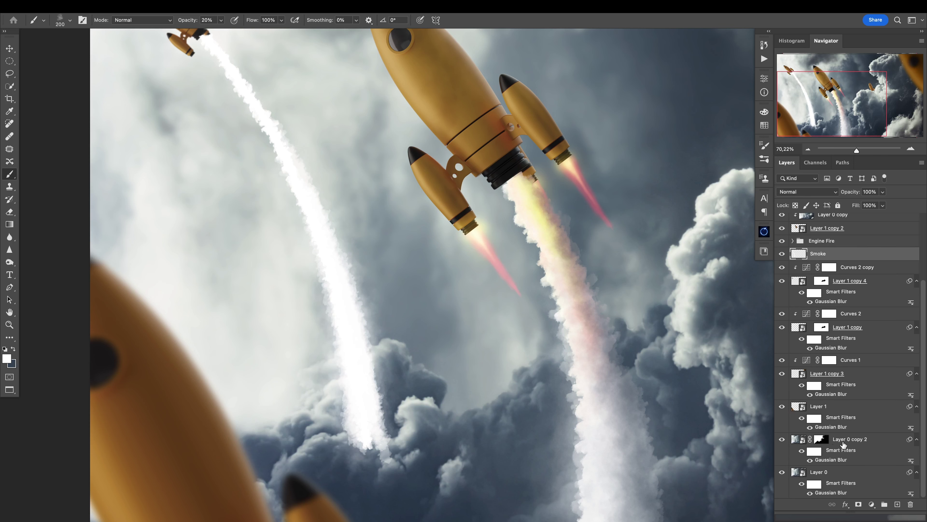
{"action": "left_click_drag", "start_coordinate": [822, 440], "coordinate": [831, 255], "text": "alt"}
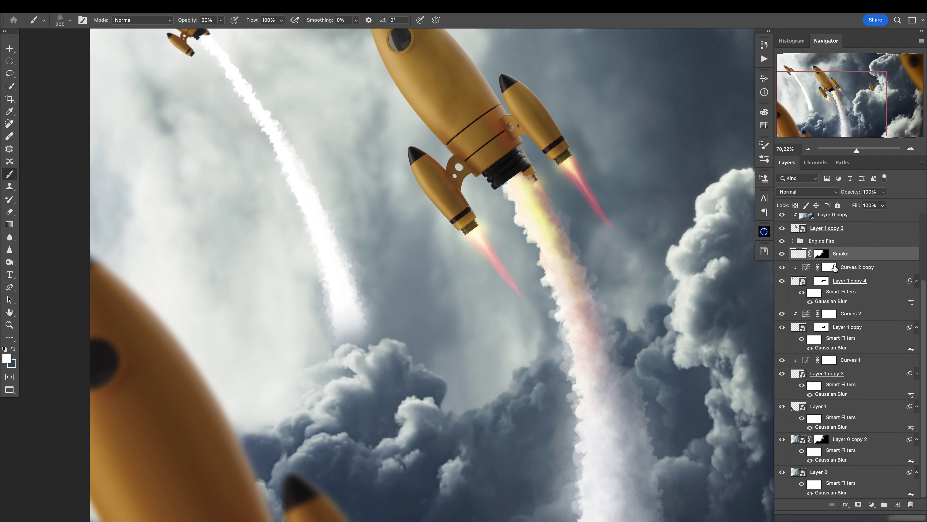
{"action": "left_click_drag", "start_coordinate": [468, 362], "coordinate": [422, 363], "text": "super"}
{"action": "left_click", "coordinate": [824, 254]}
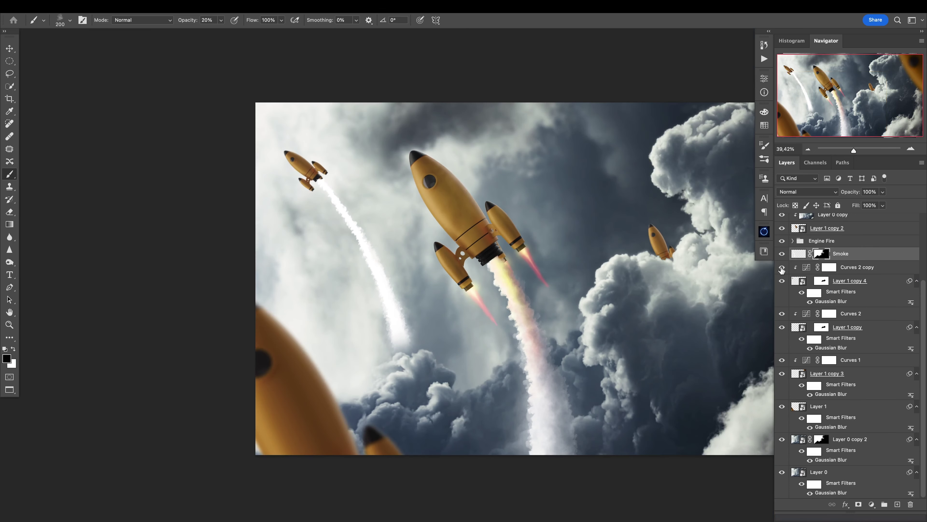
{"action": "key", "text": "bracketright"}
{"action": "key", "text": "bracketright"}
{"action": "key", "text": "bracketright"}
{"action": "key", "text": "bracketright"}
{"action": "key", "text": "bracketright"}
{"action": "key", "text": "1"}
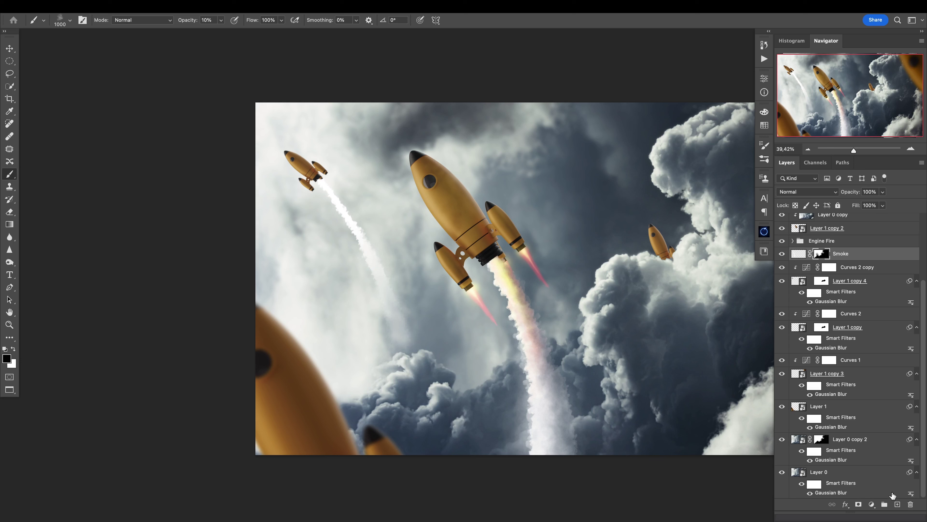
Step: Add a new layer named Depth, clipped to the Smoke layer, and make the dark blue the foreground color
{"action": "left_click", "coordinate": [898, 504]}
{"action": "key", "text": "x"}
{"action": "left_click", "coordinate": [816, 260], "text": "alt"}
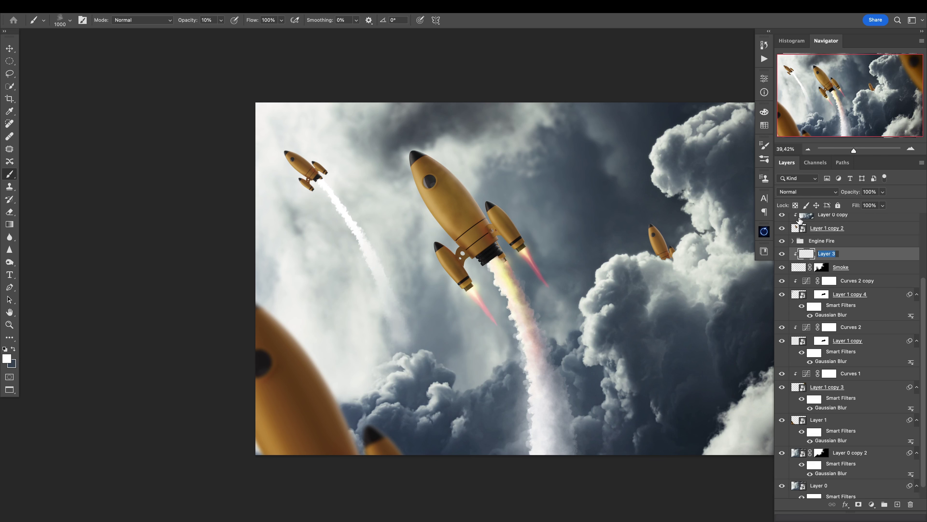
{"action": "type", "text": "De"}
{"action": "type", "text": "x"}
Step: Try shading the smoke just below the distant rocket's nozzle in dark blue at 200 px and 60 px, undoing the strokes
{"action": "key", "text": "bracketleft"}
{"action": "key", "text": "bracketleft"}
{"action": "key", "text": "bracketleft"}
{"action": "key", "text": "bracketleft"}
{"action": "mouse_move", "coordinate": [327, 186]}
{"action": "left_mouse_down"}
{"action": "mouse_move", "coordinate": [394, 189]}
{"action": "mouse_move", "coordinate": [337, 202]}
{"action": "left_mouse_up"}
{"action": "left_click_drag", "start_coordinate": [317, 167], "coordinate": [371, 243]}
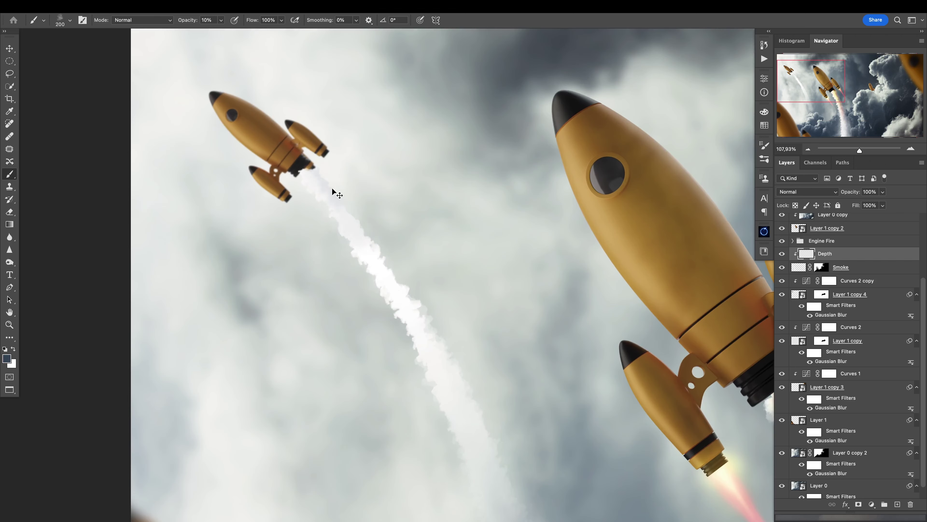
{"action": "key", "text": "bracketleft"}
{"action": "key", "text": "bracketleft"}
{"action": "key", "text": "bracketleft"}
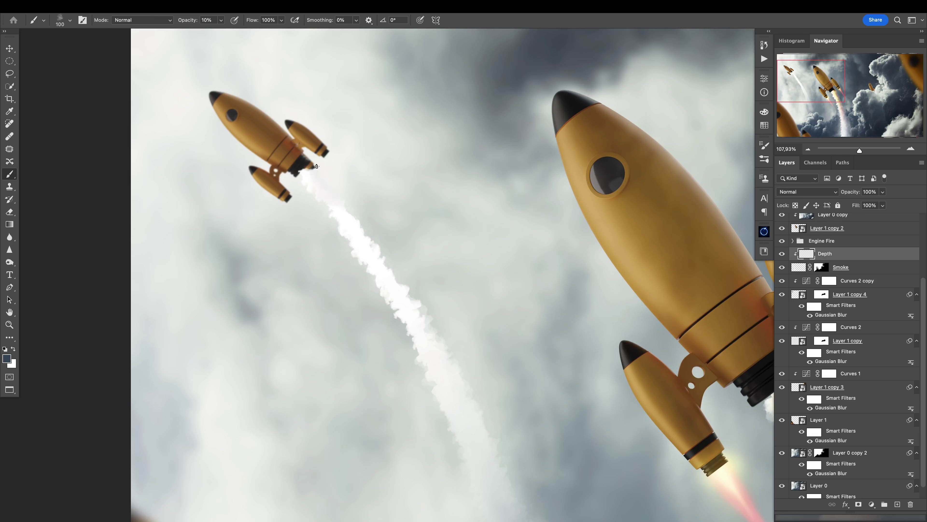
{"action": "key", "text": "bracketleft"}
{"action": "key", "text": "bracketleft"}
{"action": "key", "text": "bracketleft"}
{"action": "key", "text": "bracketleft"}
{"action": "left_click_drag", "start_coordinate": [311, 174], "coordinate": [368, 238]}
{"action": "key", "text": "super+z"}
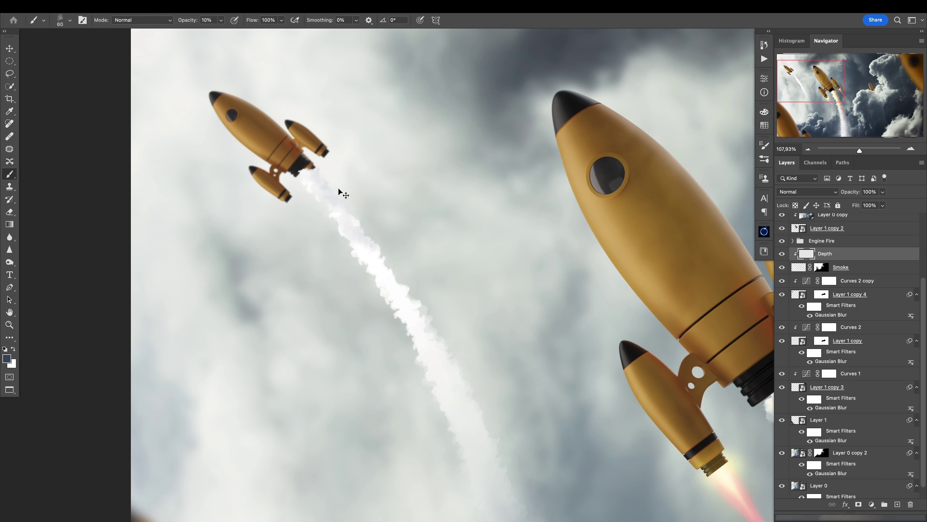
{"action": "key", "text": "super+z"}
{"action": "key", "text": "super+z"}
{"action": "key", "text": "super+z"}
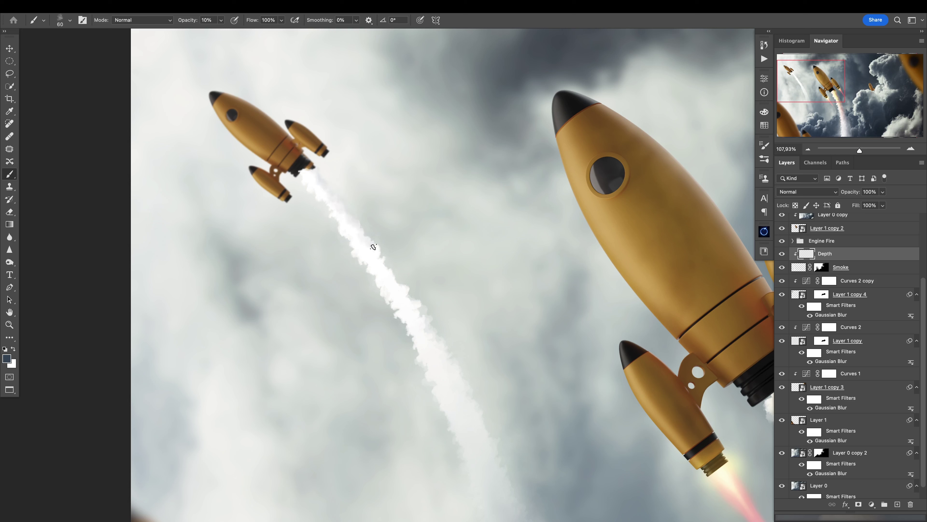
Step: Shade along the edge of the distant smoke trail on the Depth layer with dark blue at 10% opacity and 80 px
{"action": "mouse_move", "coordinate": [373, 247]}
{"action": "left_mouse_down"}
{"action": "mouse_move", "coordinate": [404, 304]}
{"action": "mouse_move", "coordinate": [436, 329]}
{"action": "left_mouse_up"}
{"action": "mouse_move", "coordinate": [458, 359]}
{"action": "left_mouse_down"}
{"action": "mouse_move", "coordinate": [315, 170]}
{"action": "mouse_move", "coordinate": [439, 338]}
{"action": "mouse_move", "coordinate": [472, 415]}
{"action": "left_mouse_up"}
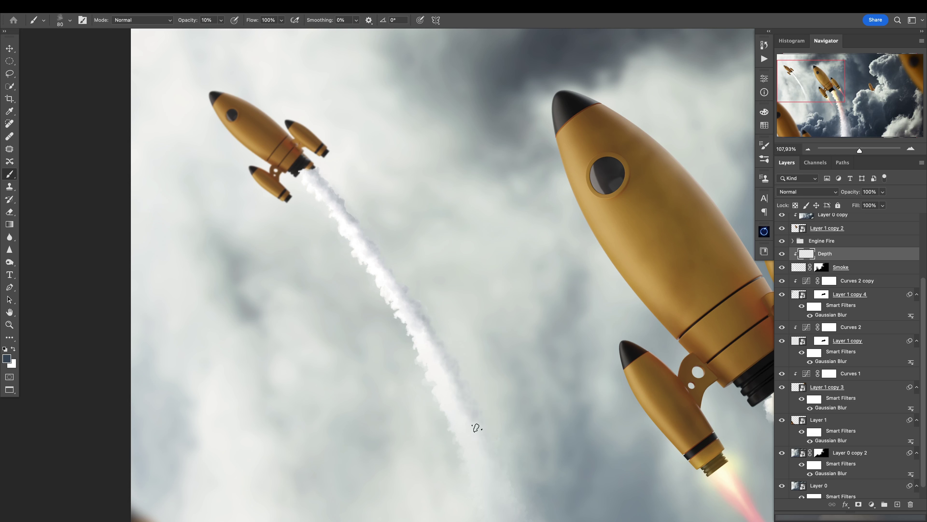
{"action": "left_click_drag", "start_coordinate": [497, 476], "coordinate": [404, 216]}
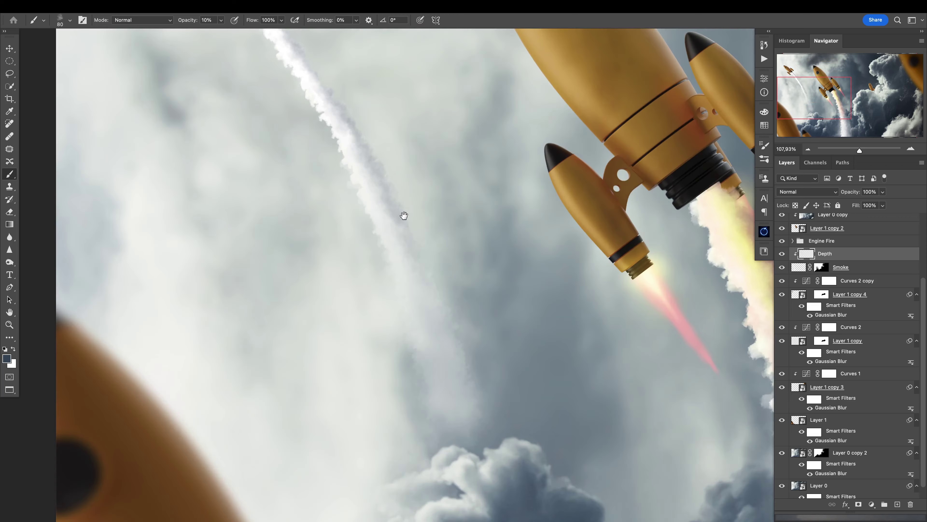
{"action": "left_click_drag", "start_coordinate": [423, 279], "coordinate": [445, 358]}
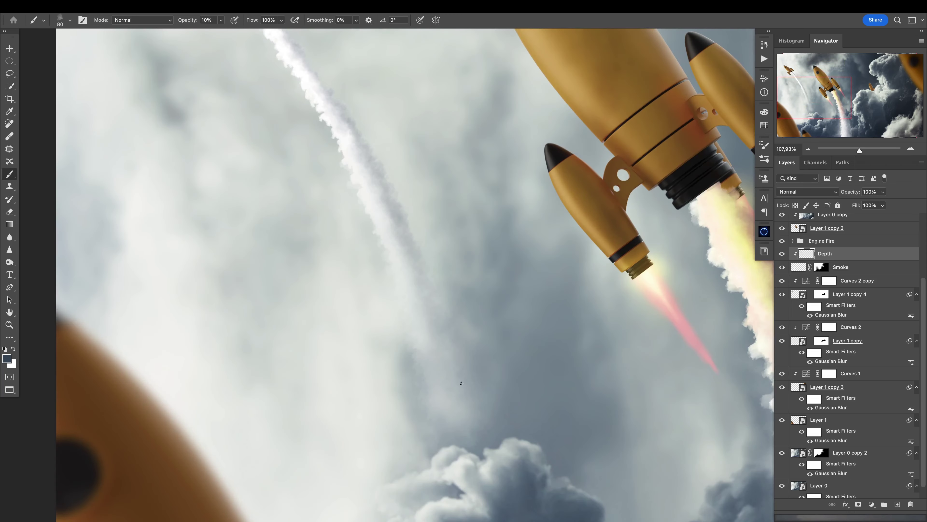
{"action": "mouse_move", "coordinate": [339, 98]}
{"action": "left_mouse_down"}
{"action": "mouse_move", "coordinate": [422, 284]}
{"action": "mouse_move", "coordinate": [408, 263]}
{"action": "left_mouse_up"}
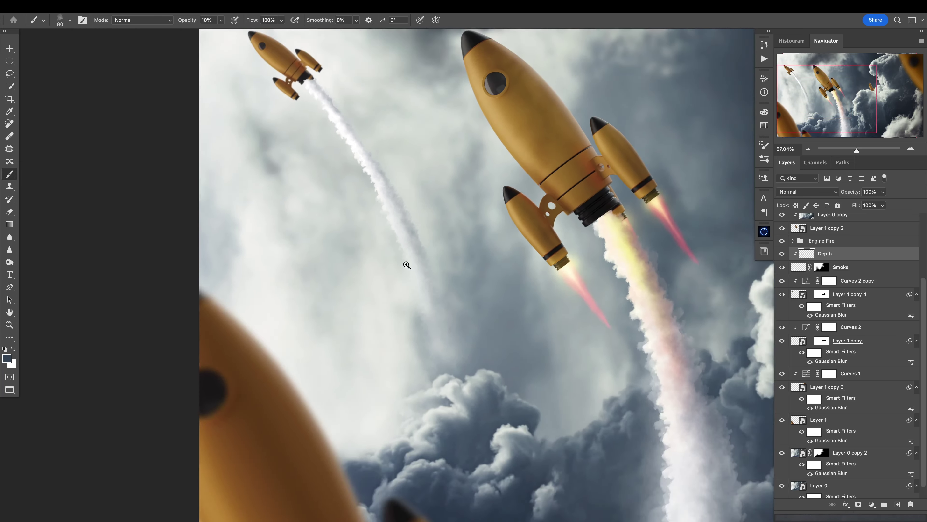
Step: Tone down the bright smoke trail from the nozzle downward with a 175 px dark blue brush at 10% opacity
{"action": "left_click_drag", "start_coordinate": [401, 209], "coordinate": [423, 368]}
{"action": "key", "text": "bracketright"}
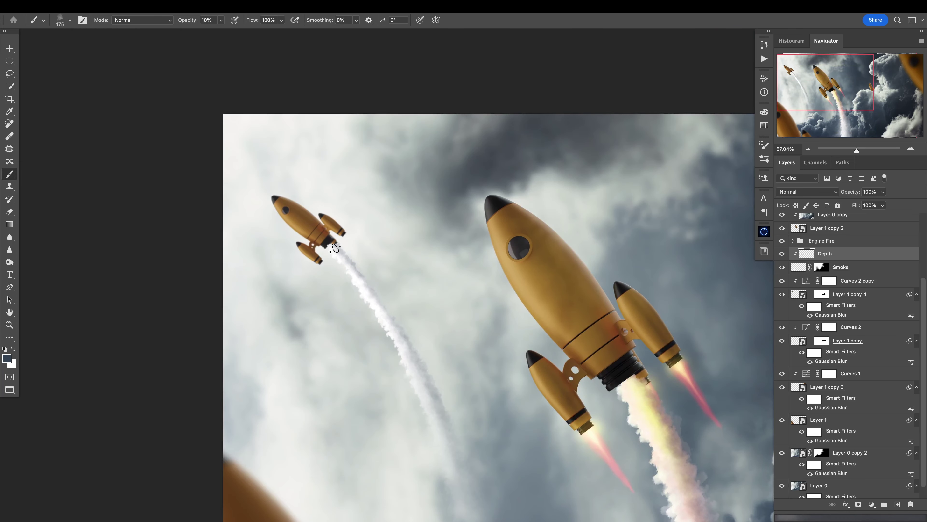
{"action": "mouse_move", "coordinate": [336, 249]}
{"action": "left_mouse_down"}
{"action": "mouse_move", "coordinate": [365, 300]}
{"action": "mouse_move", "coordinate": [335, 248]}
{"action": "left_mouse_up"}
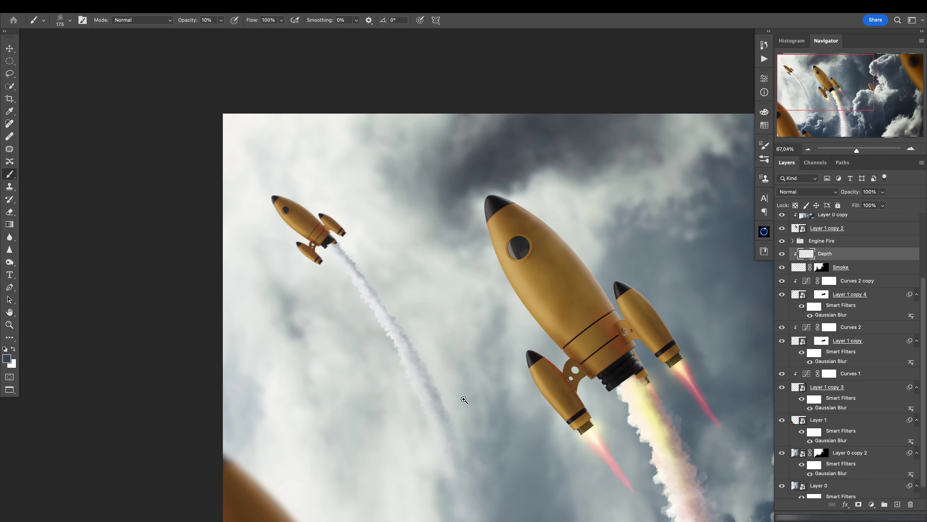
{"action": "left_click_drag", "start_coordinate": [464, 400], "coordinate": [368, 246]}
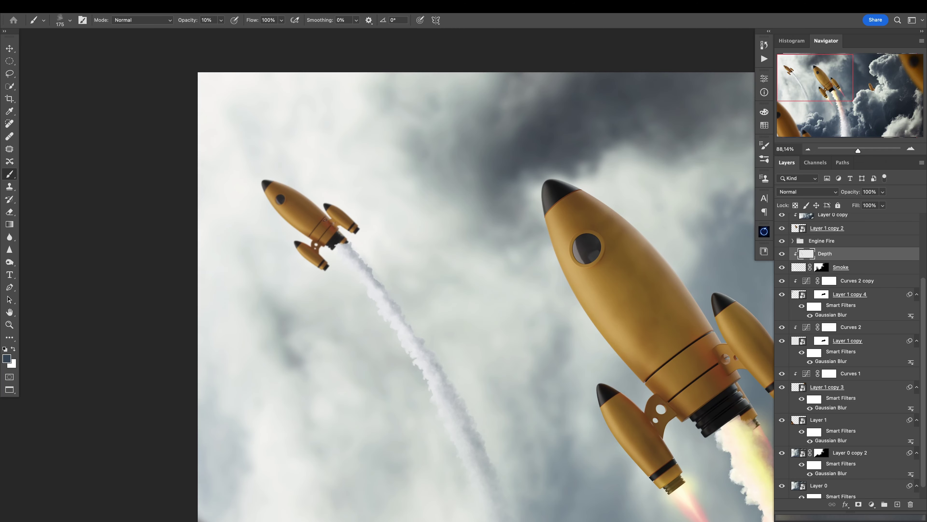
Step: Rotate the distant rocket (Layer 1 copy 4) slightly clockwise and shift it so its nozzle lines up with the smoke trail
{"action": "left_click", "coordinate": [307, 223], "text": "ctrl"}
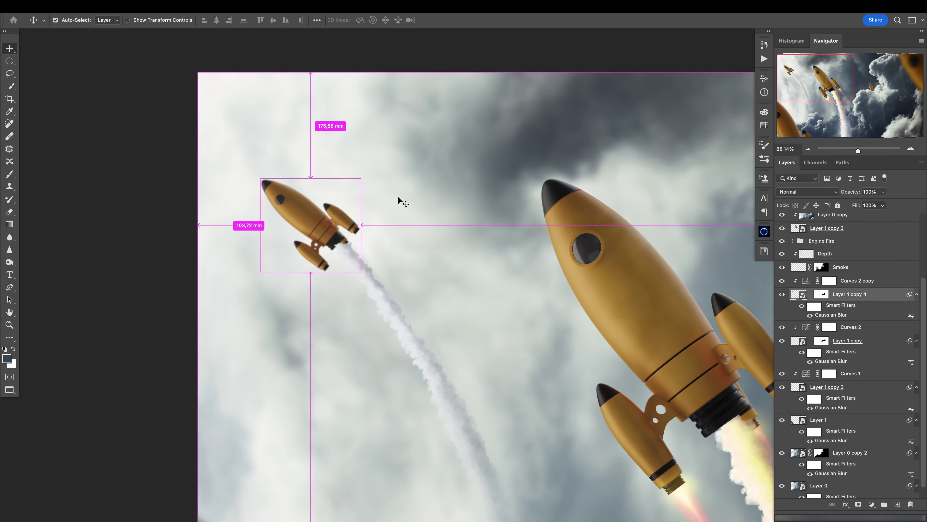
{"action": "key", "text": "ctrl+t"}
{"action": "left_click_drag", "start_coordinate": [381, 144], "coordinate": [375, 180]}
{"action": "mouse_move", "coordinate": [341, 209]}
{"action": "left_mouse_down"}
{"action": "mouse_move", "coordinate": [352, 212]}
{"action": "mouse_move", "coordinate": [332, 218]}
{"action": "left_mouse_up"}
{"action": "key", "text": "Return"}
Step: Target the Smoke layer's mask and choose the Hard Round brush from General Brushes
{"action": "scroll", "coordinate": [350, 262], "scroll_direction": "up", "scroll_amount": 5}
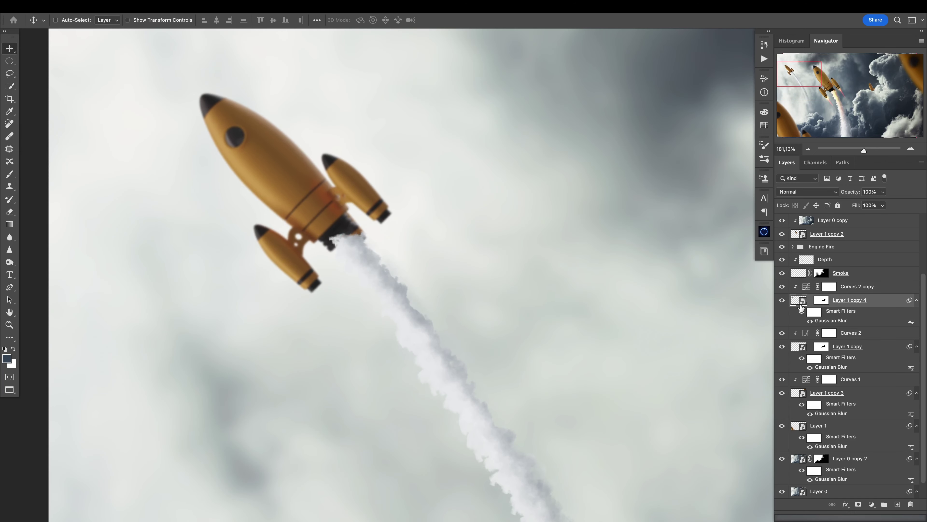
{"action": "left_click", "coordinate": [491, 371], "text": "super"}
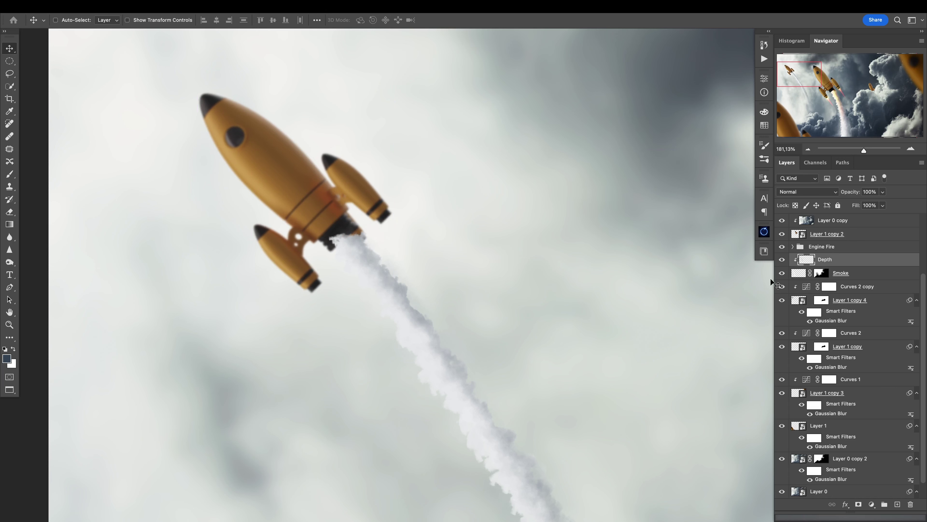
{"action": "left_click", "coordinate": [828, 276]}
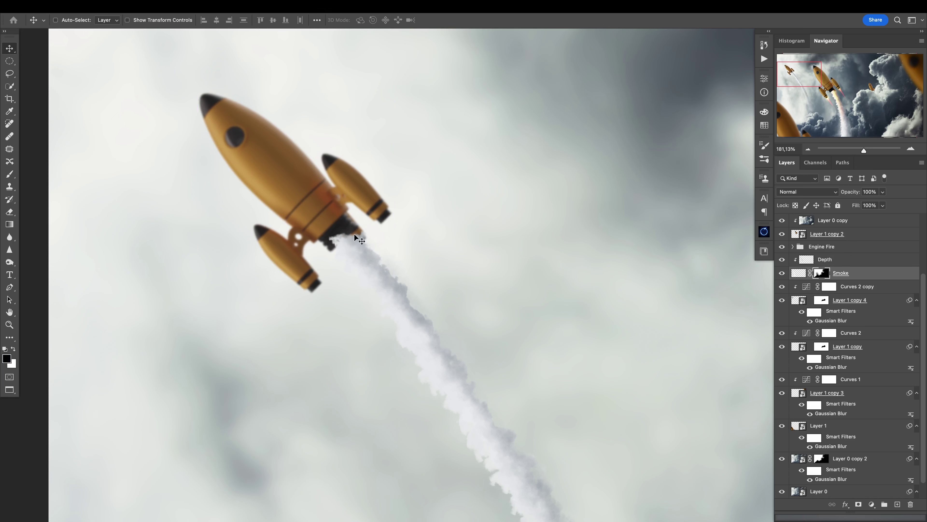
{"action": "key", "text": "b"}
{"action": "right_click", "coordinate": [363, 241]}
{"action": "left_click", "coordinate": [464, 325]}
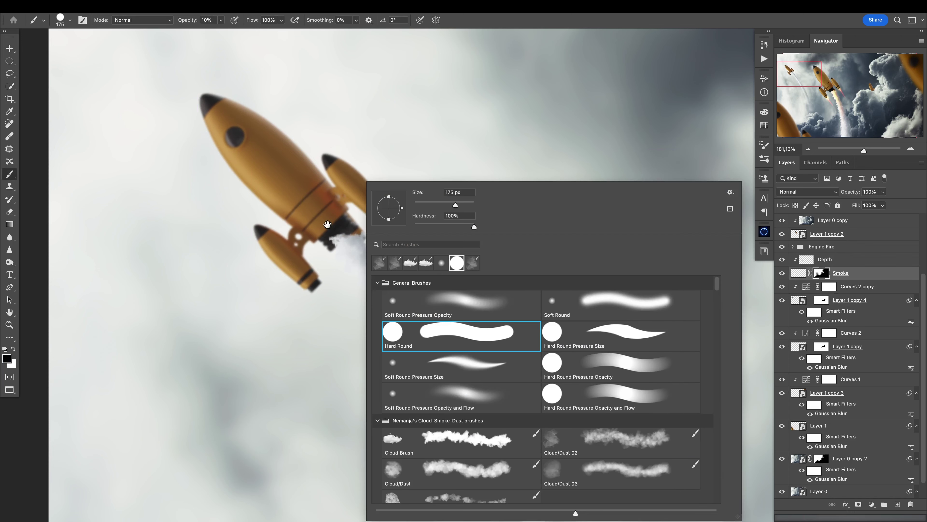
{"action": "key", "text": "Return"}
Step: Mask the smoke off the distant rocket's black nozzle with black at 100% opacity and 60 px
{"action": "scroll", "coordinate": [334, 225], "scroll_direction": "up", "scroll_amount": 3}
{"action": "key", "text": "bracketleft"}
{"action": "key", "text": "bracketleft"}
{"action": "key", "text": "bracketleft"}
{"action": "key", "text": "bracketleft"}
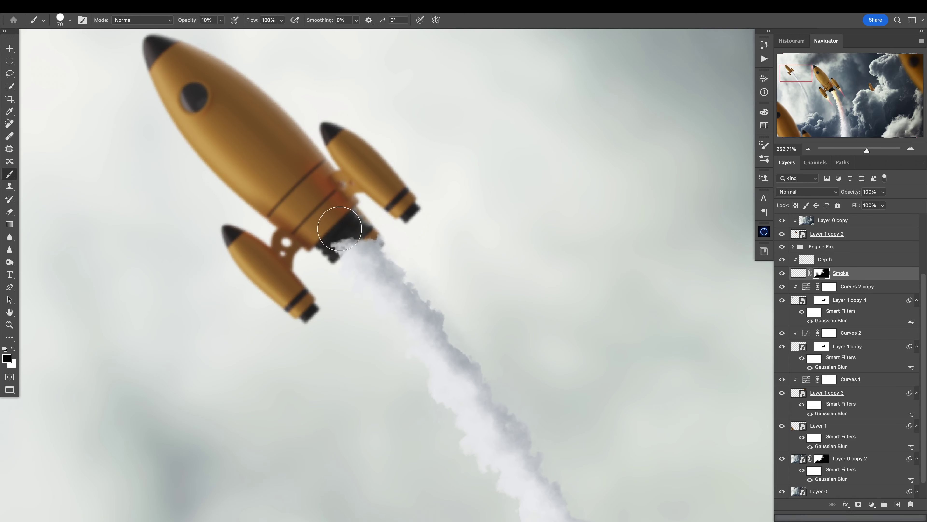
{"action": "key", "text": "0"}
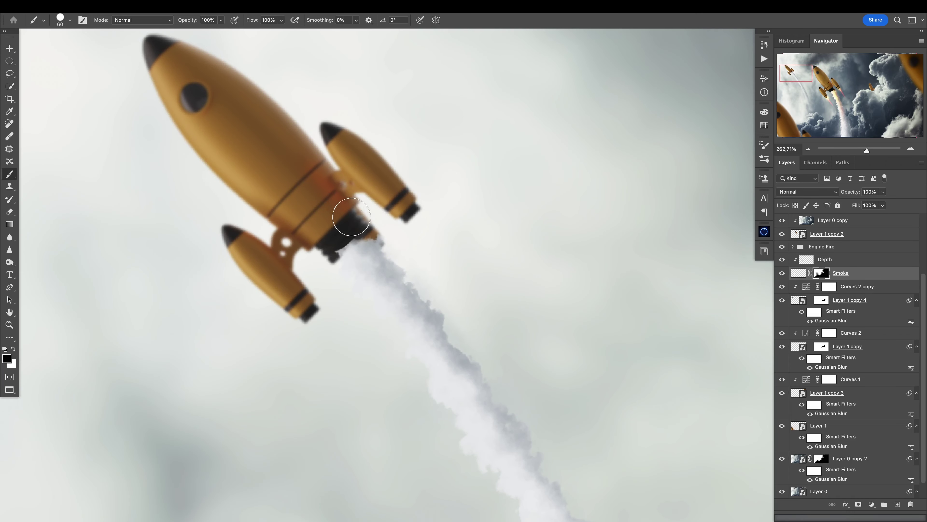
{"action": "mouse_move", "coordinate": [349, 215]}
{"action": "left_mouse_down"}
{"action": "mouse_move", "coordinate": [325, 244]}
{"action": "mouse_move", "coordinate": [349, 214]}
{"action": "mouse_move", "coordinate": [327, 243]}
{"action": "mouse_move", "coordinate": [344, 282]}
{"action": "left_mouse_up"}
{"action": "key", "text": "x"}
{"action": "key", "text": "x"}
{"action": "mouse_move", "coordinate": [358, 221]}
{"action": "left_mouse_down"}
{"action": "mouse_move", "coordinate": [322, 245]}
{"action": "mouse_move", "coordinate": [345, 222]}
{"action": "mouse_move", "coordinate": [303, 269]}
{"action": "left_mouse_up"}
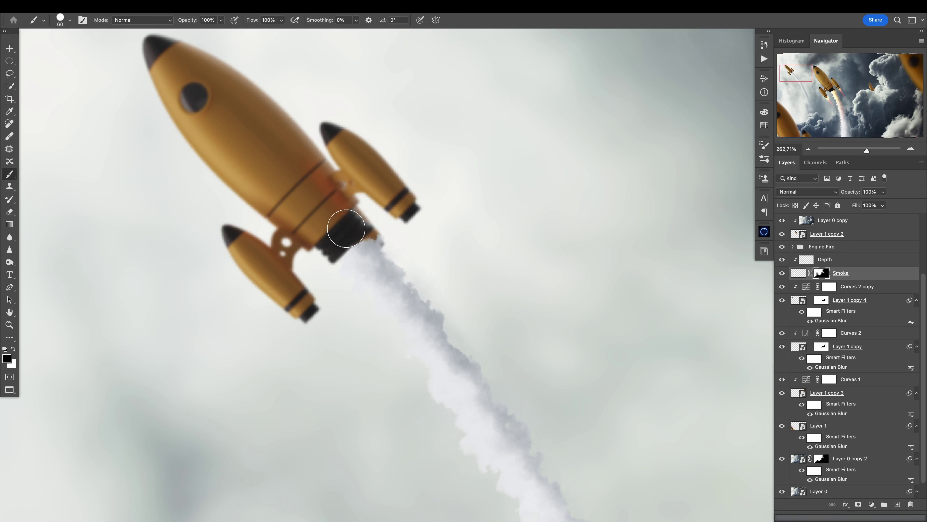
Step: Restore the smoke directly beneath the distant rocket's nozzle by painting white on the Smoke mask
{"action": "scroll", "coordinate": [371, 245], "scroll_direction": "up", "scroll_amount": 5}
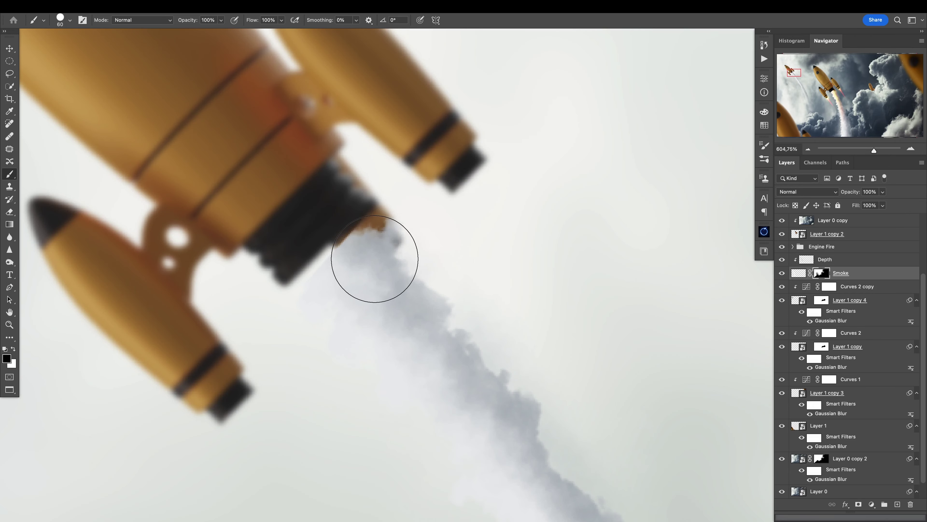
{"action": "key", "text": "x"}
{"action": "mouse_move", "coordinate": [389, 253]}
{"action": "left_mouse_down"}
{"action": "mouse_move", "coordinate": [323, 315]}
{"action": "mouse_move", "coordinate": [342, 293]}
{"action": "left_mouse_up"}
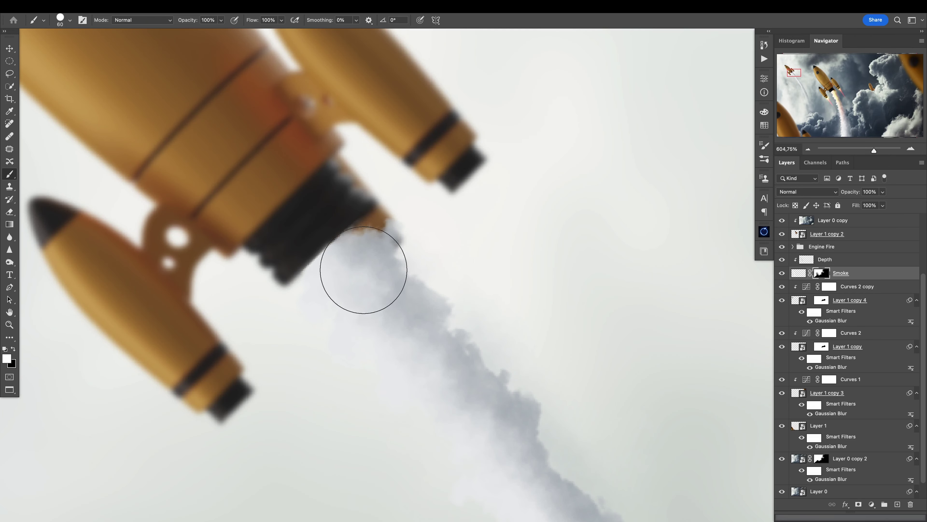
Step: Target the Smoke layer's image instead of its mask and apply a Gaussian Blur with a 3.7 px radius
{"action": "scroll", "coordinate": [466, 280], "scroll_direction": "down", "scroll_amount": 6}
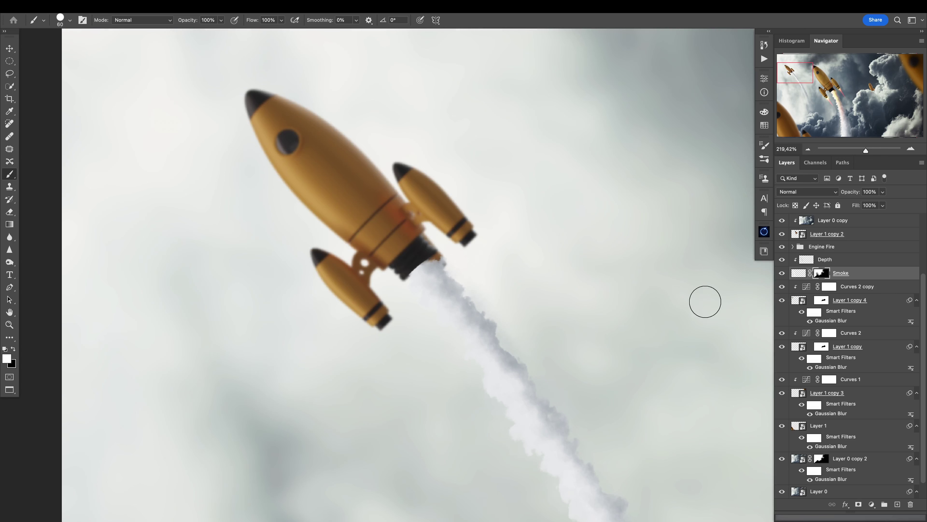
{"action": "left_click", "coordinate": [798, 273]}
{"action": "scroll", "coordinate": [476, 259], "scroll_direction": "down", "scroll_amount": 1}
{"action": "left_click_drag", "start_coordinate": [356, 259], "coordinate": [271, 257]}
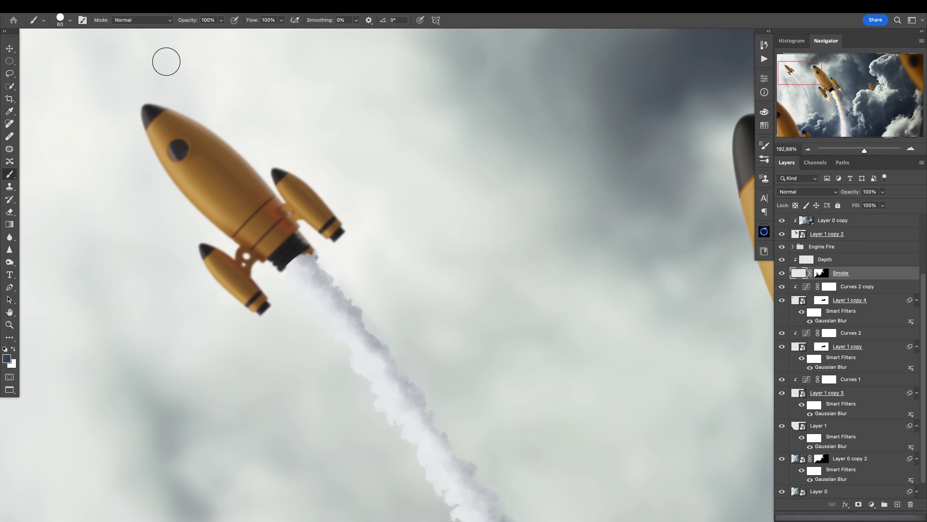
{"action": "left_click", "coordinate": [221, 7]}
{"action": "left_click", "coordinate": [241, 19]}
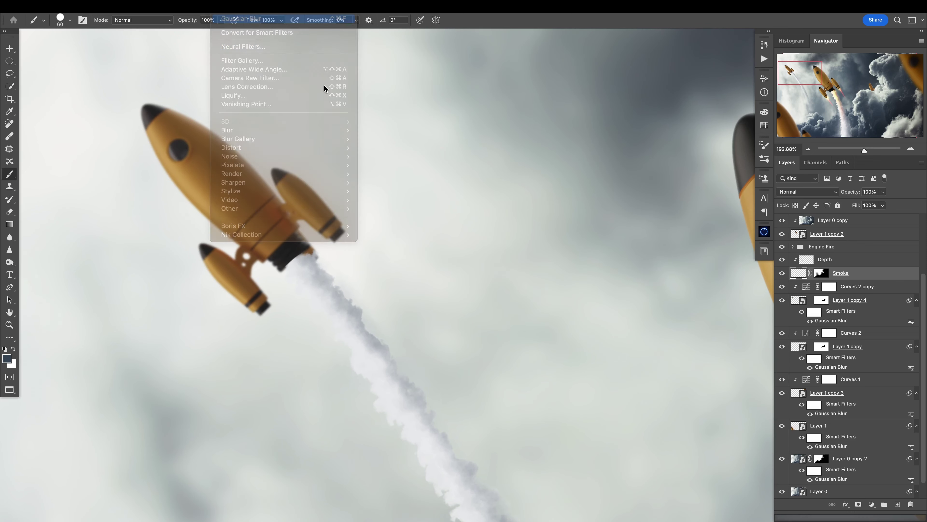
{"action": "left_click", "coordinate": [225, 7]}
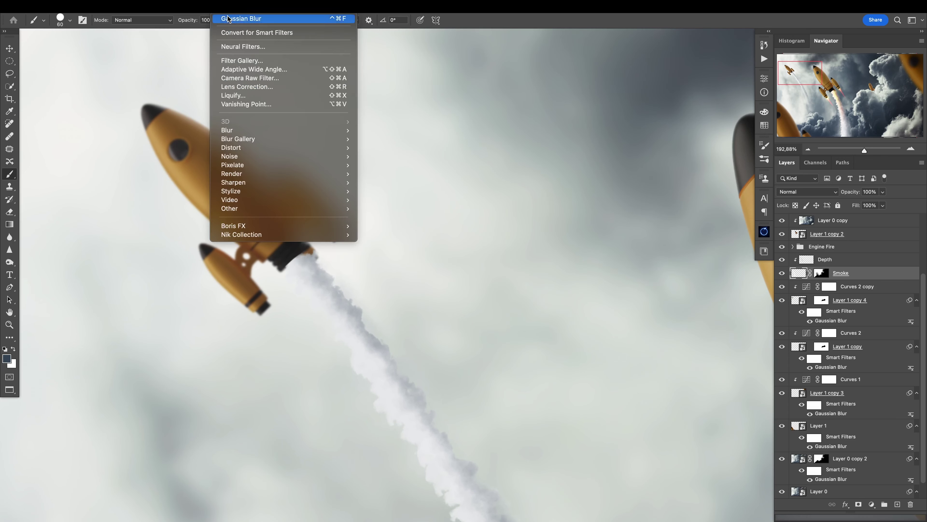
{"action": "mouse_move", "coordinate": [272, 131]}
{"action": "left_click", "coordinate": [401, 165]}
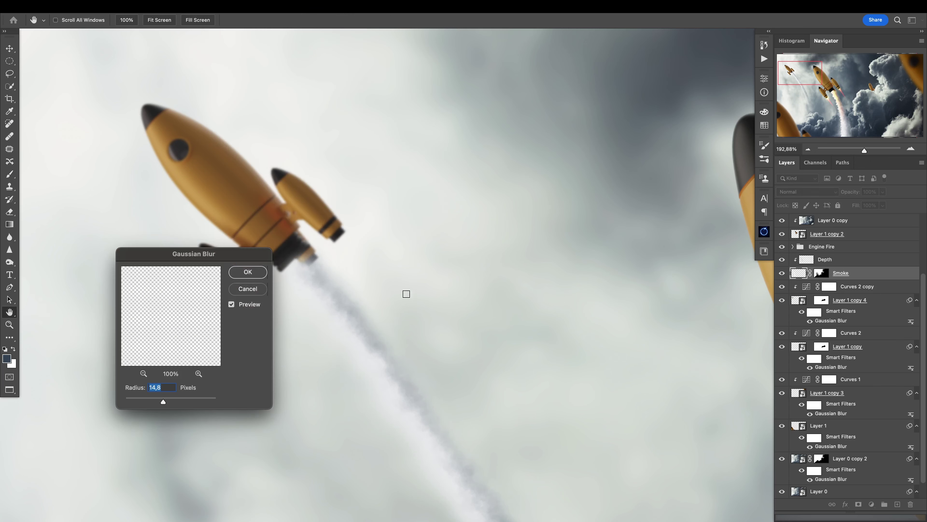
{"action": "left_click_drag", "start_coordinate": [242, 253], "coordinate": [570, 222]}
{"action": "left_click_drag", "start_coordinate": [492, 368], "coordinate": [477, 369]}
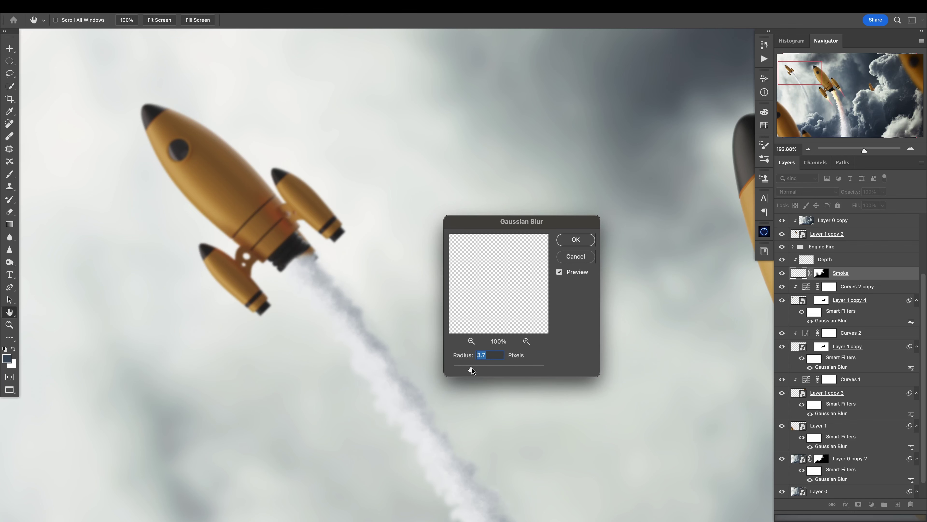
{"action": "left_click", "coordinate": [575, 239]}
Step: Duplicate the Engone Glow layer together with the Engine Fire group
{"action": "left_click_drag", "start_coordinate": [399, 283], "coordinate": [311, 376]}
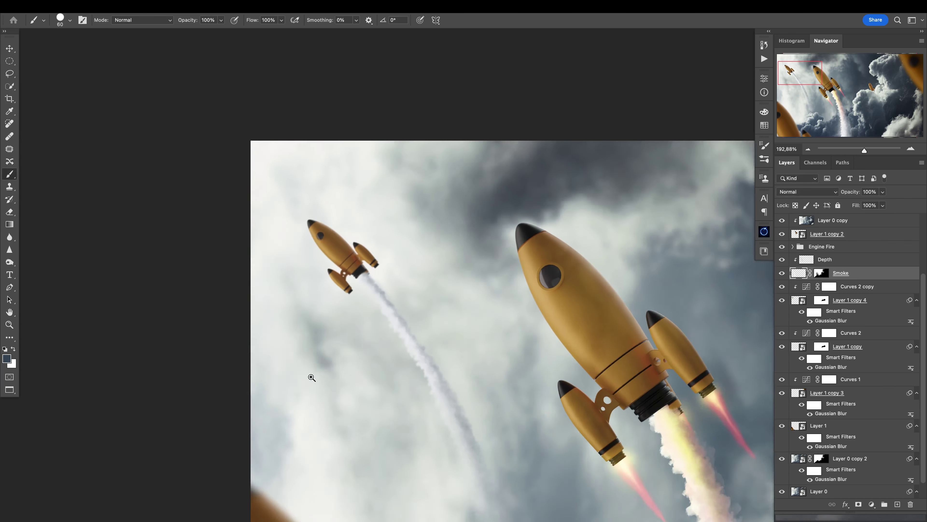
{"action": "scroll", "coordinate": [411, 360], "scroll_direction": "up", "scroll_amount": 3}
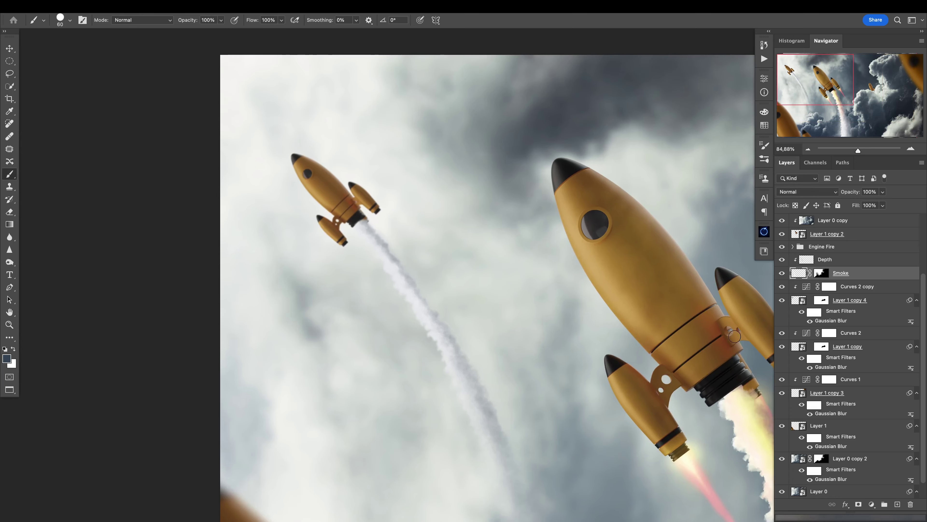
{"action": "left_click_drag", "start_coordinate": [590, 319], "coordinate": [445, 231]}
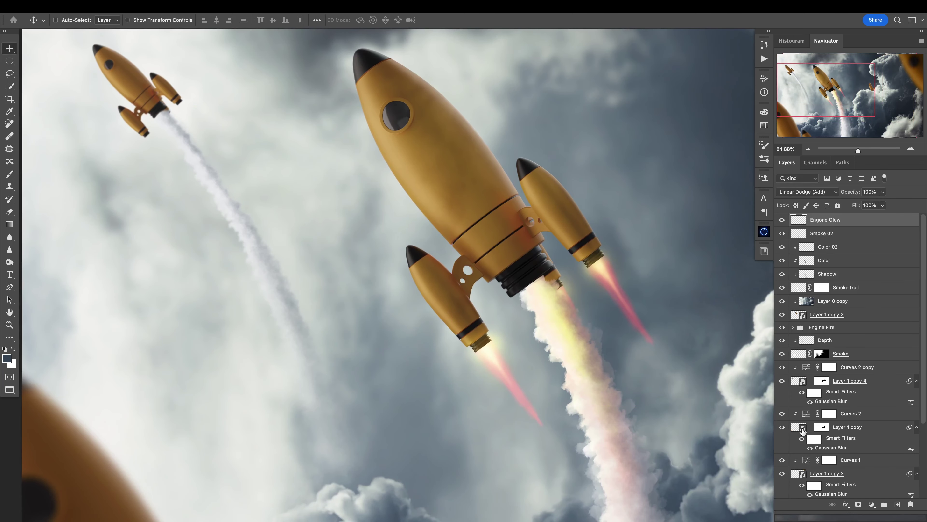
{"action": "scroll", "coordinate": [921, 400], "scroll_direction": "down", "scroll_amount": 2}
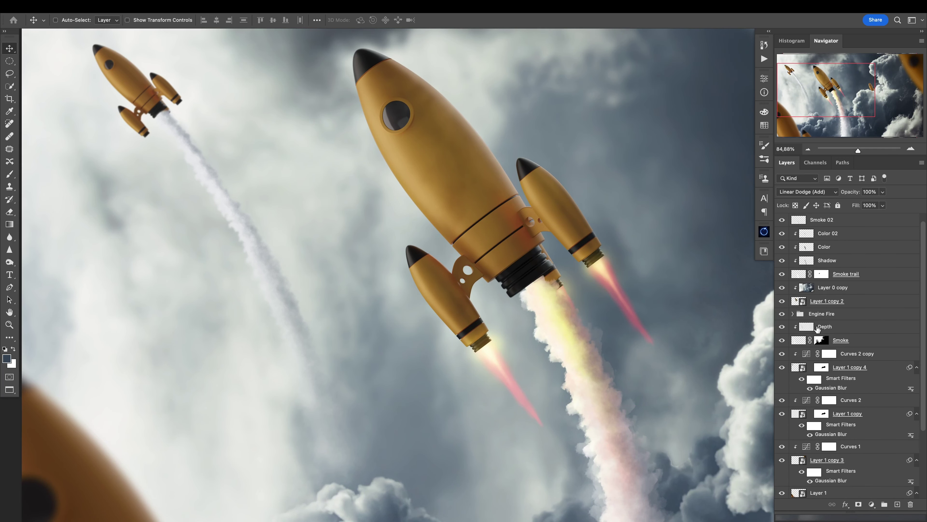
{"action": "left_click", "coordinate": [858, 316]}
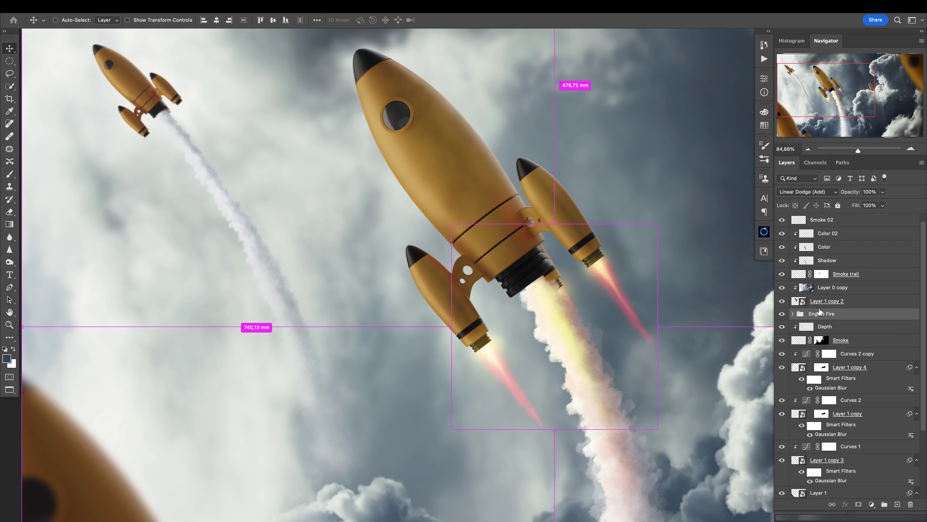
{"action": "key", "text": "ctrl+j"}
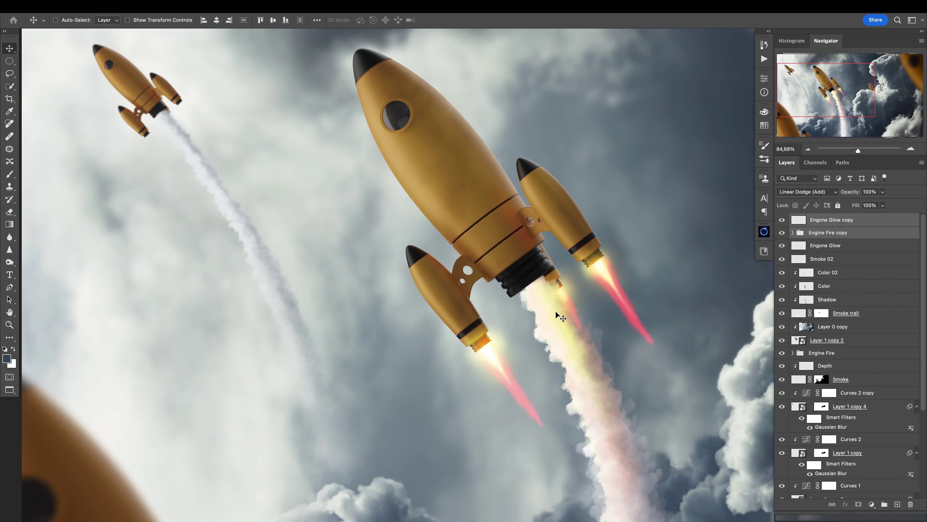
Step: Move the copied flames and glow over the distant rocket and scale them down to 38.41%
{"action": "left_click_drag", "start_coordinate": [561, 317], "coordinate": [289, 276]}
{"action": "key", "text": "ctrl+t"}
{"action": "left_click_drag", "start_coordinate": [388, 186], "coordinate": [324, 249]}
{"action": "scroll", "coordinate": [325, 244], "scroll_direction": "up", "scroll_amount": 2}
{"action": "scroll", "coordinate": [325, 243], "scroll_direction": "up", "scroll_amount": 3}
{"action": "left_click_drag", "start_coordinate": [255, 296], "coordinate": [242, 219]}
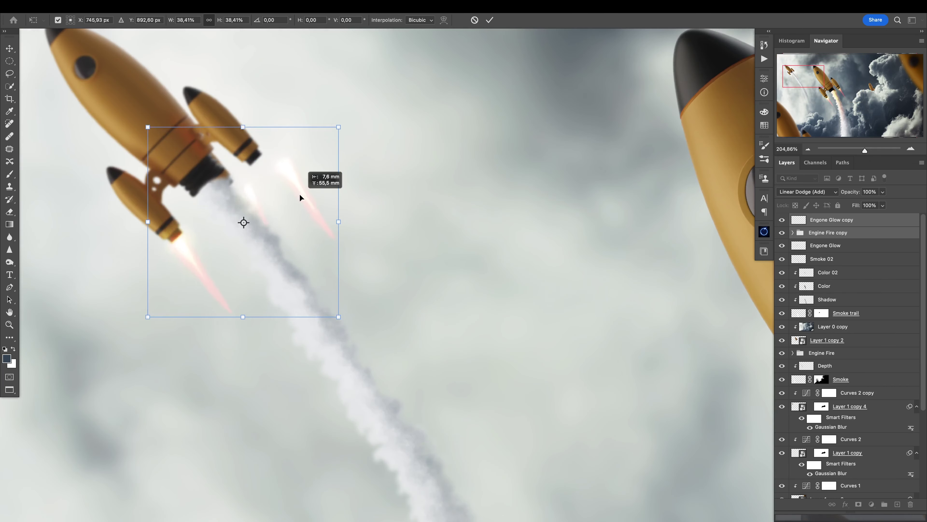
Step: Rotate the copied flames to -10.41°, scale them to 33% and align them with the distant rocket's nozzles
{"action": "left_click_drag", "start_coordinate": [383, 170], "coordinate": [371, 145]}
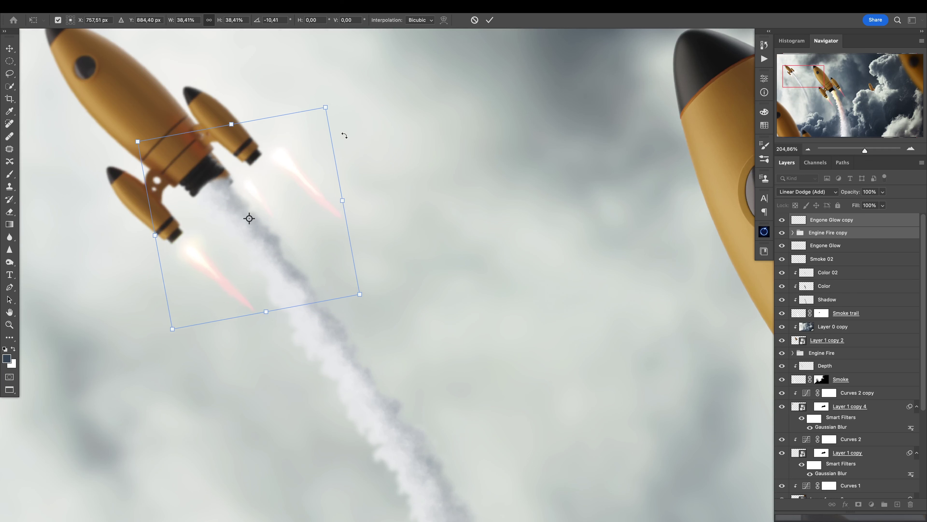
{"action": "left_click_drag", "start_coordinate": [326, 109], "coordinate": [315, 126]}
{"action": "left_click_drag", "start_coordinate": [289, 164], "coordinate": [271, 161]}
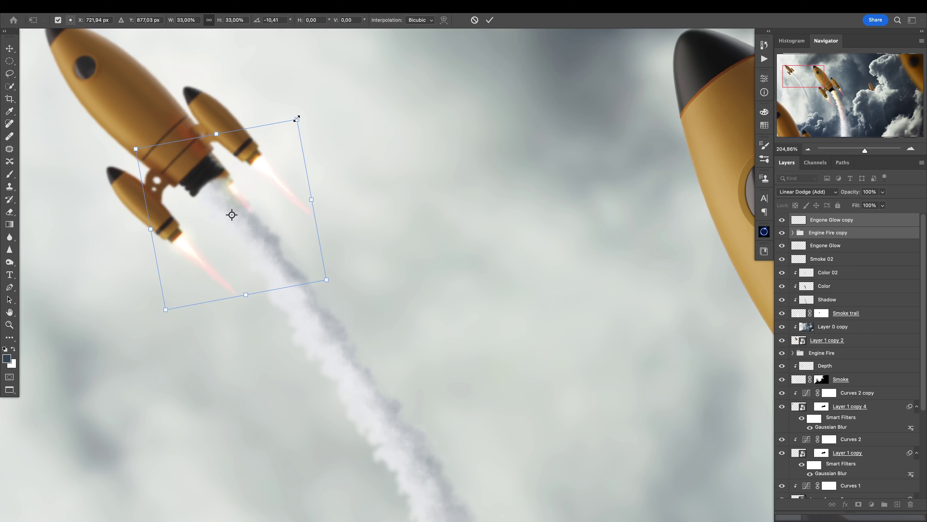
{"action": "key", "text": "Return"}
Step: Start a Path Blur on the lower-left foreground rocket (Layer 1) and curve its path up along the main rocket's flight direction
{"action": "scroll", "coordinate": [322, 213], "scroll_direction": "down", "scroll_amount": 10}
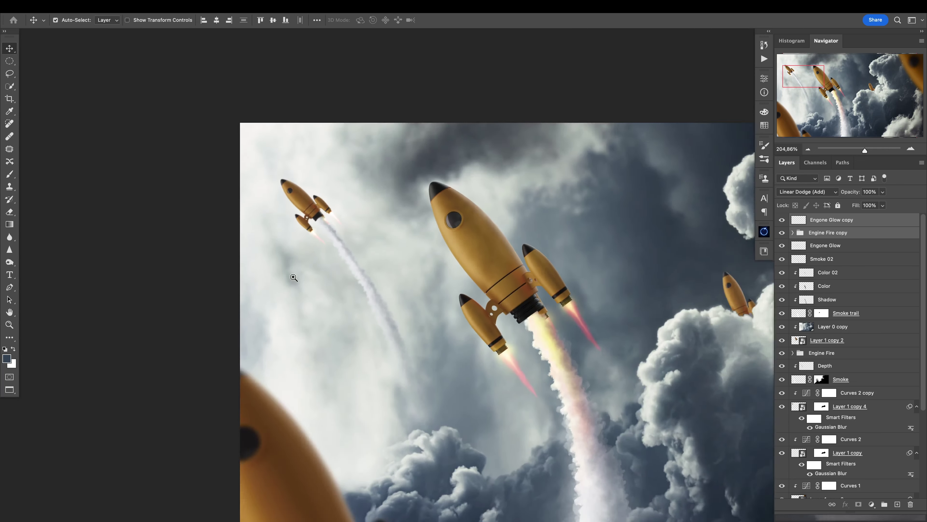
{"action": "left_click_drag", "start_coordinate": [329, 291], "coordinate": [321, 288]}
{"action": "mouse_move", "coordinate": [382, 309]}
{"action": "left_mouse_down"}
{"action": "mouse_move", "coordinate": [350, 310]}
{"action": "mouse_move", "coordinate": [377, 306]}
{"action": "left_mouse_up"}
{"action": "scroll", "coordinate": [400, 306], "scroll_direction": "down", "scroll_amount": 2}
{"action": "scroll", "coordinate": [387, 299], "scroll_direction": "right", "scroll_amount": 2}
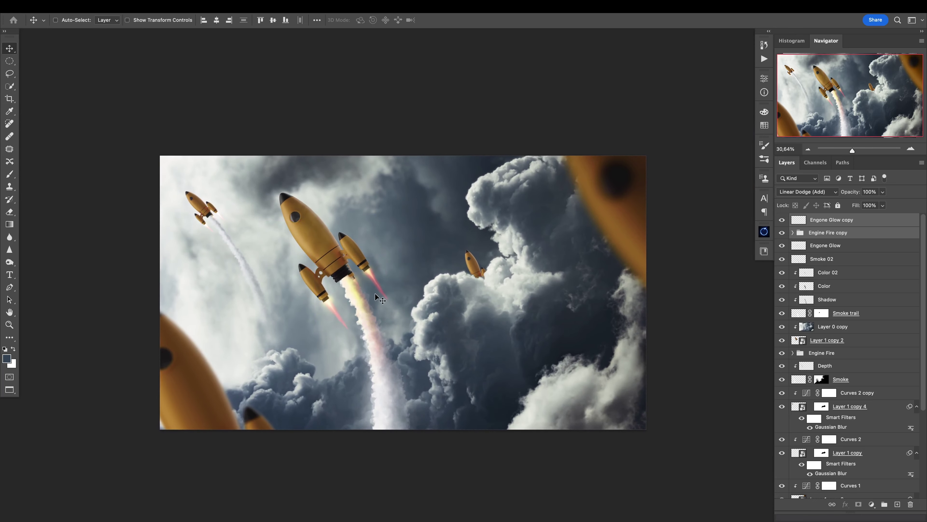
{"action": "scroll", "coordinate": [328, 246], "scroll_direction": "up", "scroll_amount": 4}
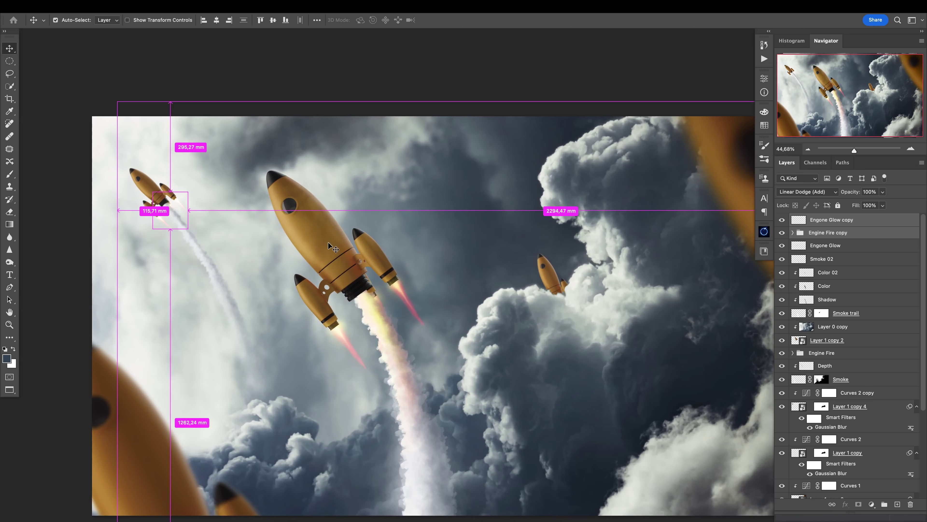
{"action": "scroll", "coordinate": [338, 243], "scroll_direction": "down", "scroll_amount": 4}
{"action": "left_click", "coordinate": [285, 330], "text": "ctrl"}
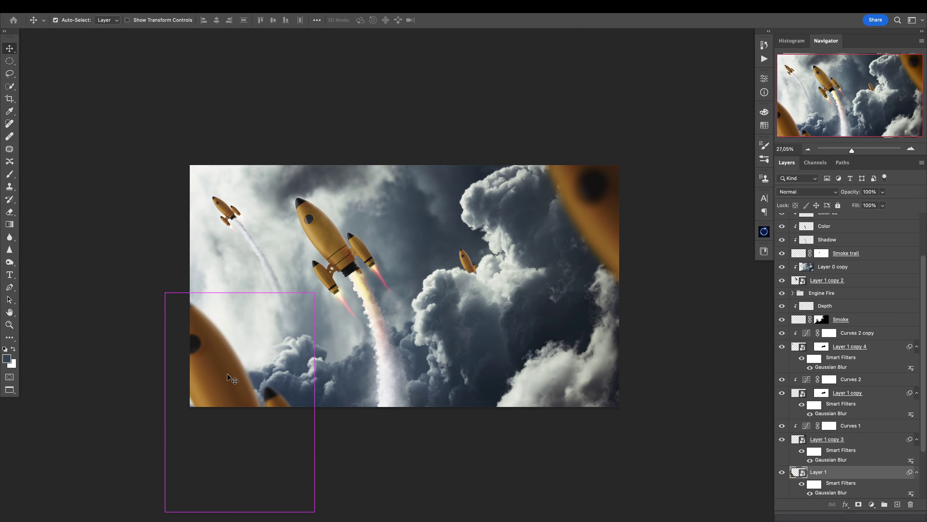
{"action": "left_click", "coordinate": [224, 6]}
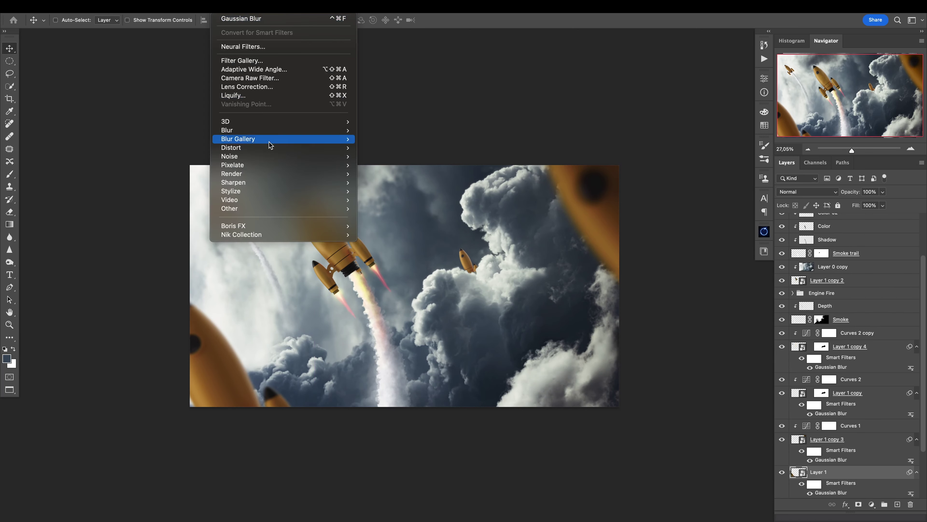
{"action": "mouse_move", "coordinate": [279, 139]}
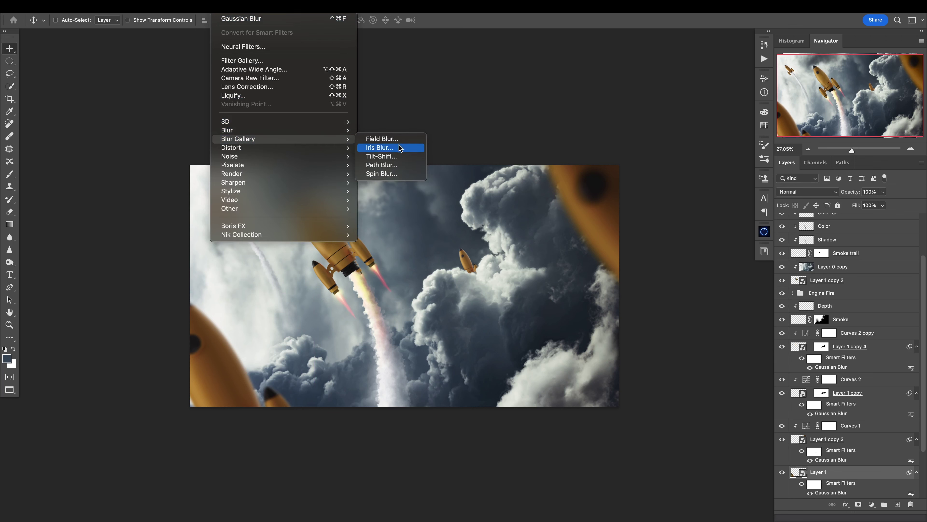
{"action": "left_click", "coordinate": [394, 166]}
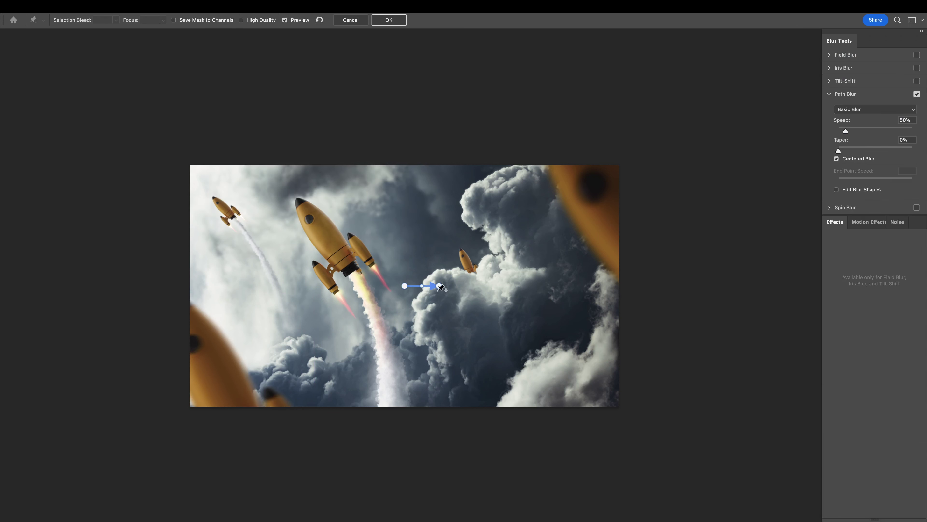
{"action": "left_click_drag", "start_coordinate": [441, 288], "coordinate": [305, 192]}
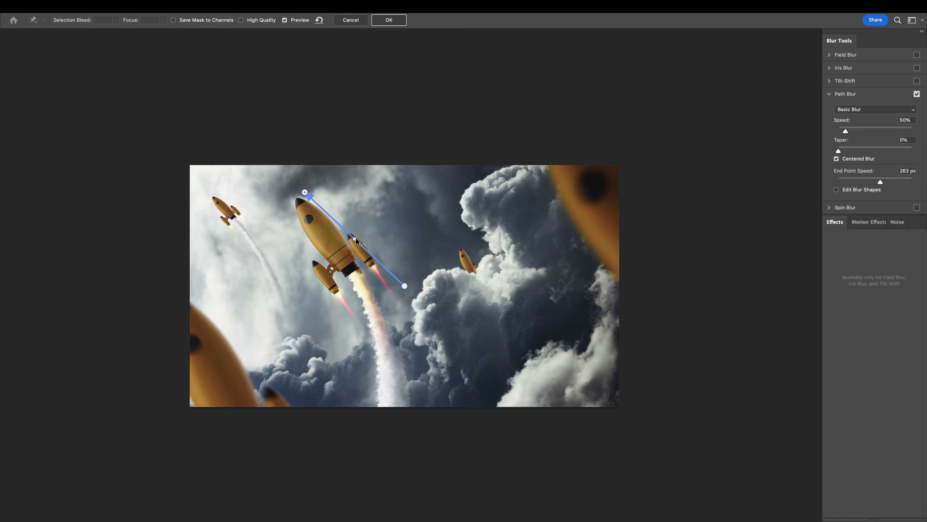
{"action": "left_click_drag", "start_coordinate": [356, 240], "coordinate": [368, 231]}
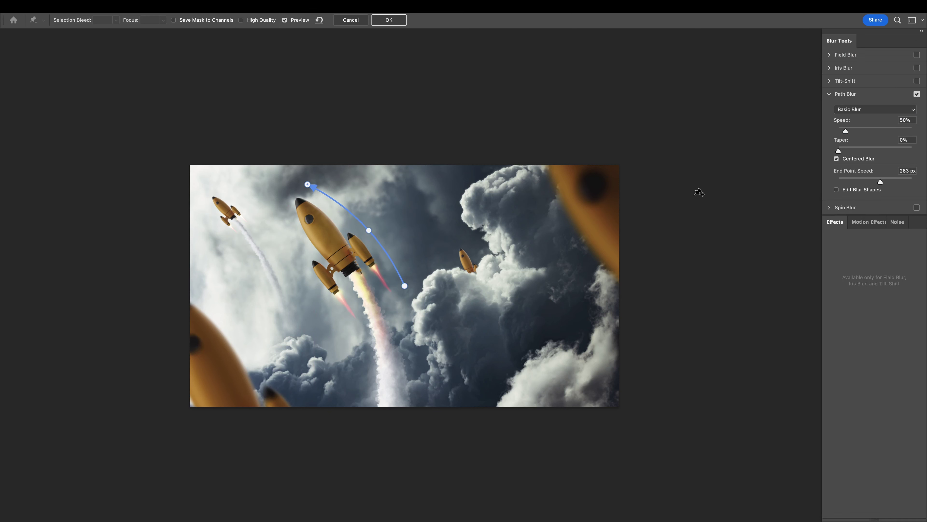
Step: Apply the Path Blur with speed about 39%, taper 29% and end point speed 631 px
{"action": "mouse_move", "coordinate": [846, 130]}
{"action": "left_mouse_down"}
{"action": "mouse_move", "coordinate": [856, 131]}
{"action": "mouse_move", "coordinate": [847, 132]}
{"action": "left_mouse_up"}
{"action": "left_click_drag", "start_coordinate": [880, 183], "coordinate": [898, 182]}
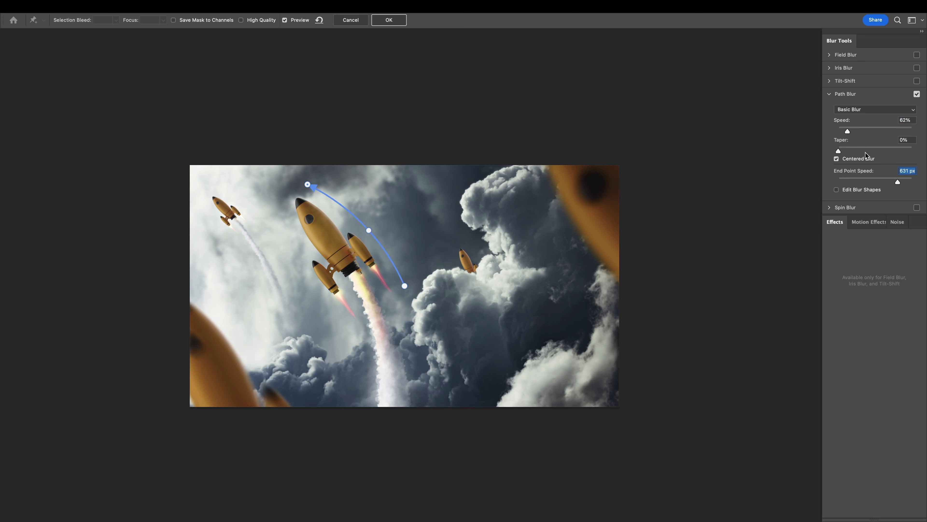
{"action": "left_click_drag", "start_coordinate": [838, 150], "coordinate": [890, 152]}
{"action": "left_click", "coordinate": [286, 21]}
{"action": "left_click", "coordinate": [285, 20]}
{"action": "left_click_drag", "start_coordinate": [848, 132], "coordinate": [844, 134]}
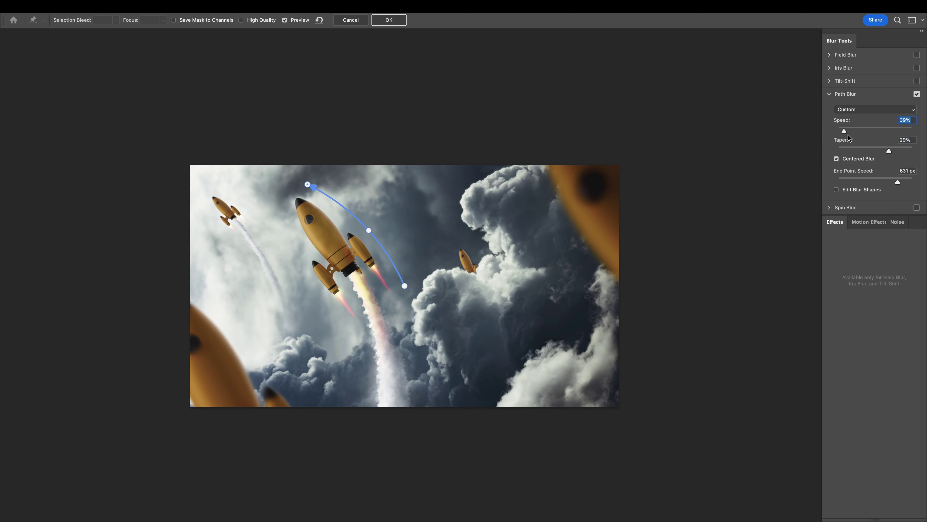
{"action": "left_click_drag", "start_coordinate": [844, 133], "coordinate": [843, 133]}
{"action": "left_click", "coordinate": [398, 23]}
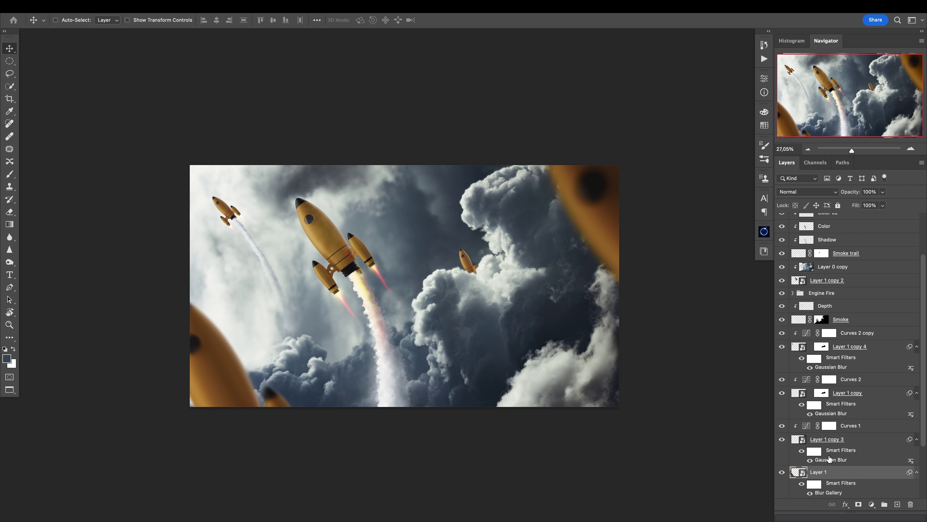
Step: Identify the right foreground rocket's layer by toggling Layer 1 copy 3, and copy Layer 1's Blur Gallery filter onto it
{"action": "left_click_drag", "start_coordinate": [829, 461], "coordinate": [894, 485]}
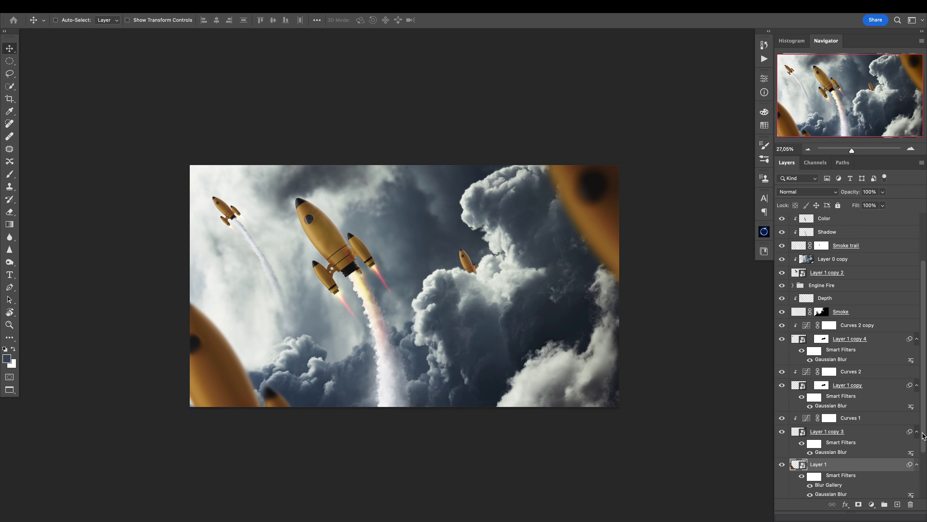
{"action": "left_click", "coordinate": [782, 404]}
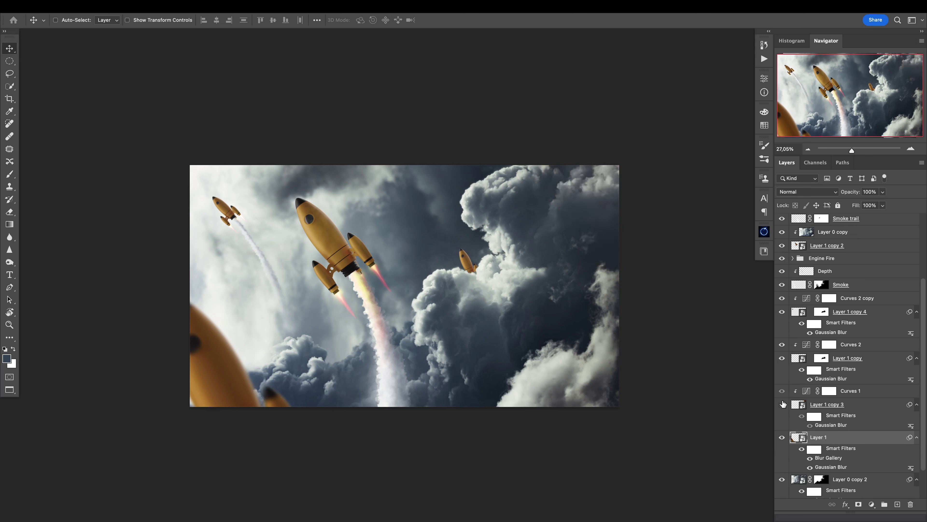
{"action": "left_click", "coordinate": [782, 405]}
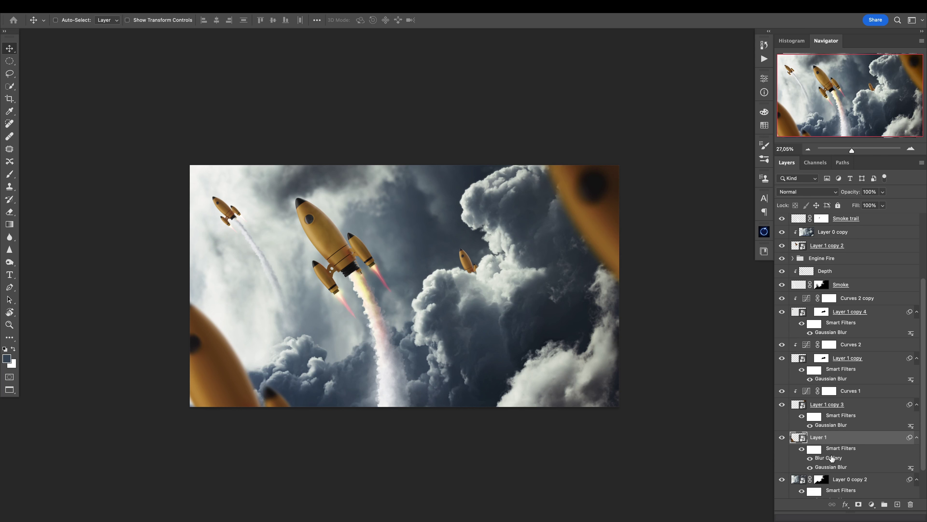
{"action": "left_click_drag", "start_coordinate": [832, 461], "coordinate": [846, 430]}
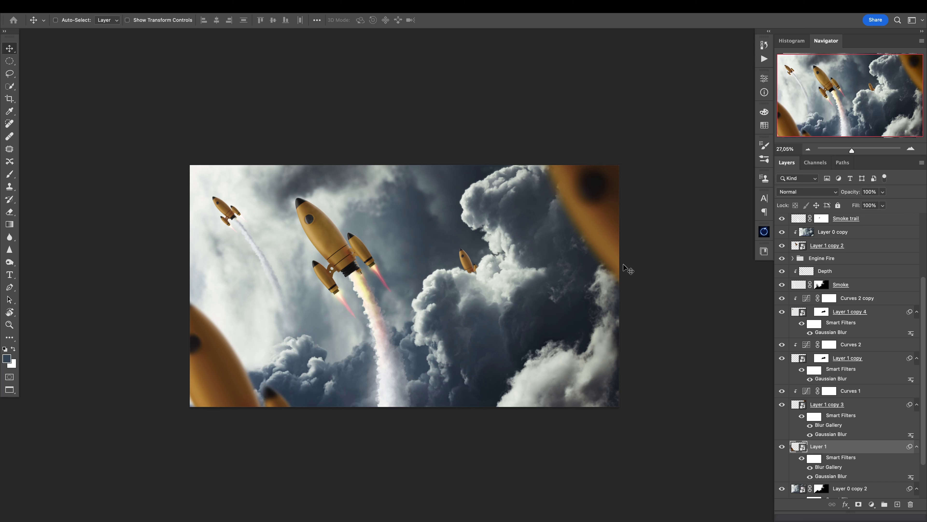
Step: Rename the Layer 1 copy 3 layer to "Rocket Front Right"
{"action": "key", "text": "super+space"}
{"action": "left_click_drag", "start_coordinate": [524, 254], "coordinate": [500, 249]}
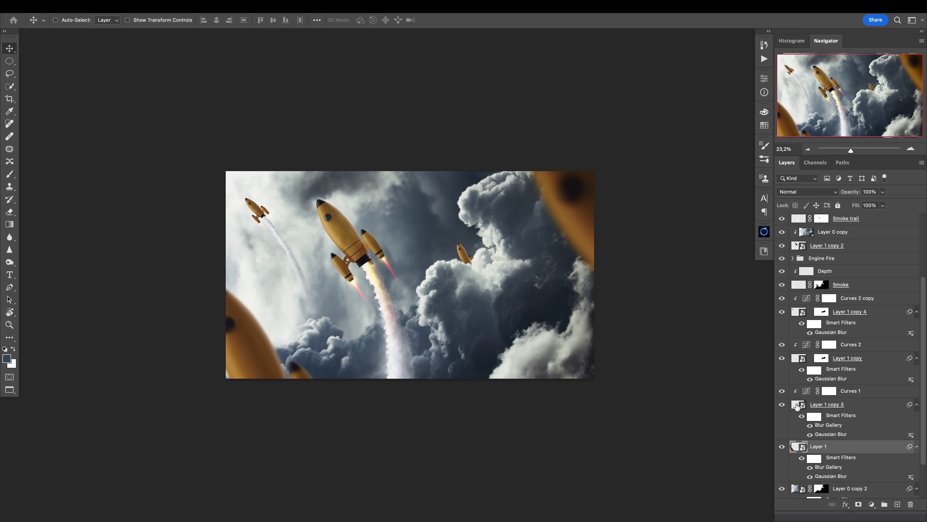
{"action": "left_click", "coordinate": [797, 407]}
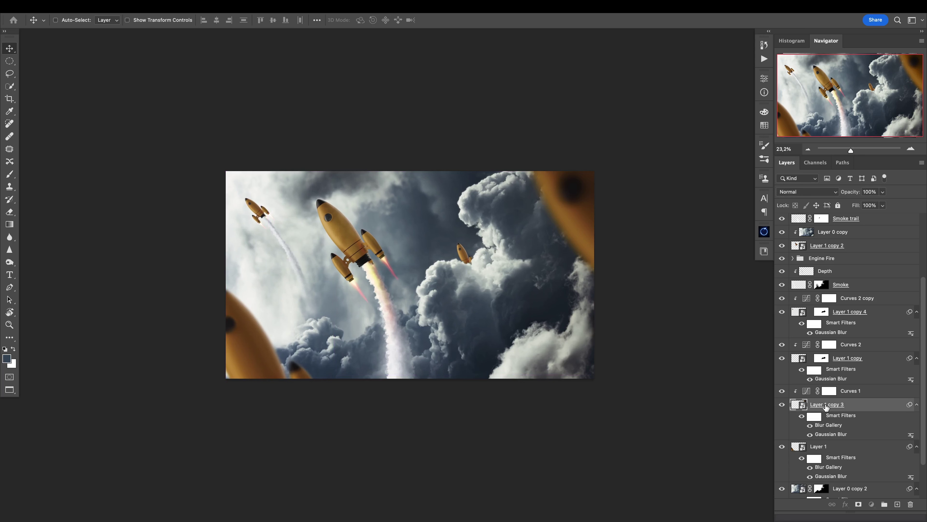
{"action": "double_click", "coordinate": [826, 404]}
{"action": "type", "text": "F"}
{"action": "type", "text": "ocket Front Right"}
{"action": "key", "text": "Return"}
Step: Rename the Layer 1 layer to "Rocket Front Left"
{"action": "double_click", "coordinate": [818, 446]}
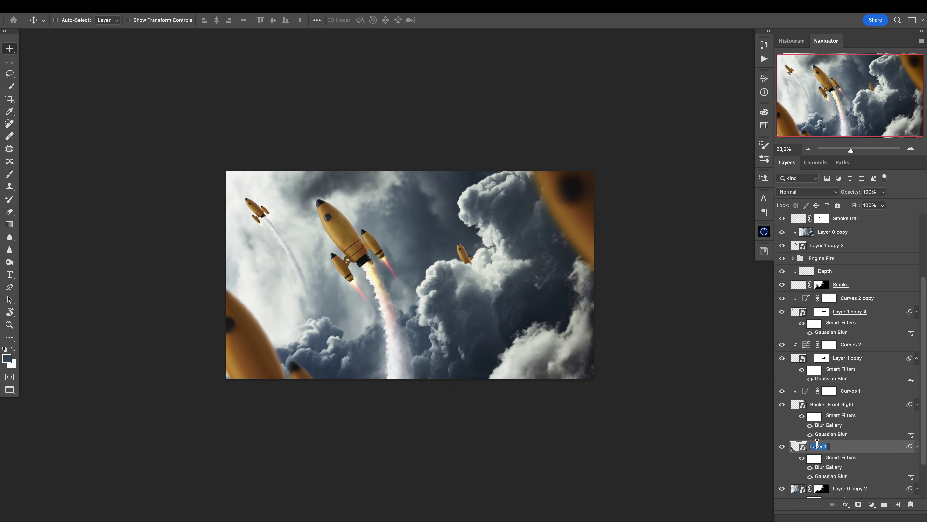
{"action": "type", "text": "Rocket Front Left"}
{"action": "key", "text": "Return"}
Step: Rename the Layer 0 copy 2 layer to "Background 02" and the Layer 0 layer to "Backgroung 01"
{"action": "left_click", "coordinate": [854, 489]}
{"action": "scroll", "coordinate": [854, 490], "scroll_direction": "down", "scroll_amount": 3}
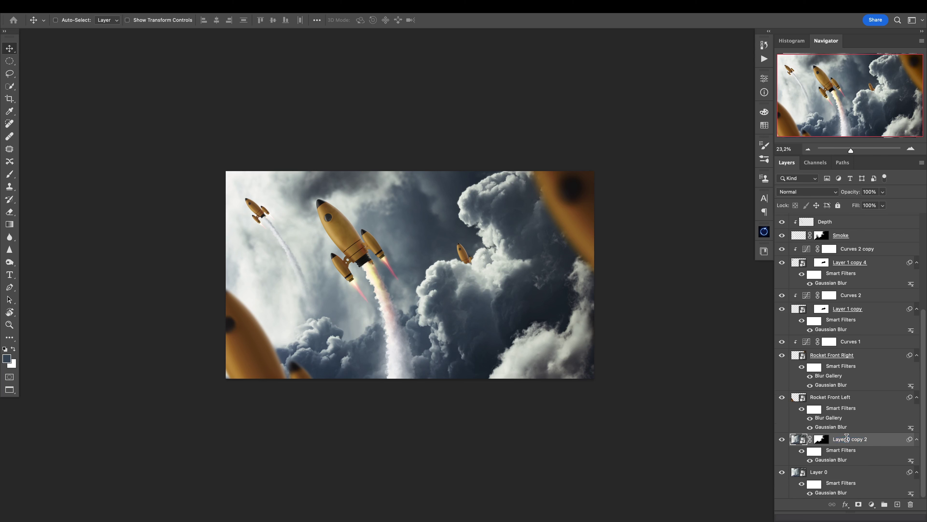
{"action": "type", "text": "Background 02"}
{"action": "key", "text": "Return"}
{"action": "double_click", "coordinate": [815, 472]}
{"action": "type", "text": "B"}
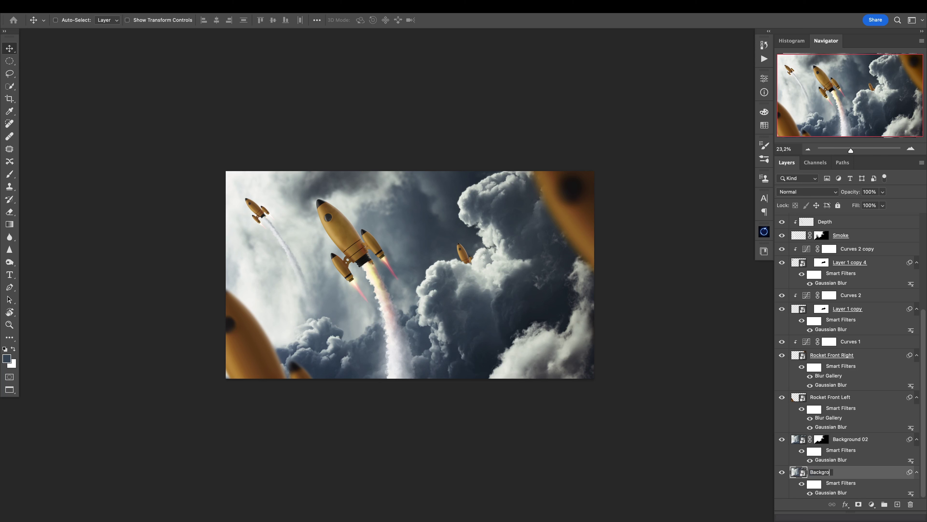
{"action": "key", "text": "Return"}
Step: Rename the Layer 1 copy layer to "Rocket behind the clouds"
{"action": "scroll", "coordinate": [837, 437], "scroll_direction": "up", "scroll_amount": 2}
{"action": "scroll", "coordinate": [837, 433], "scroll_direction": "up", "scroll_amount": 1}
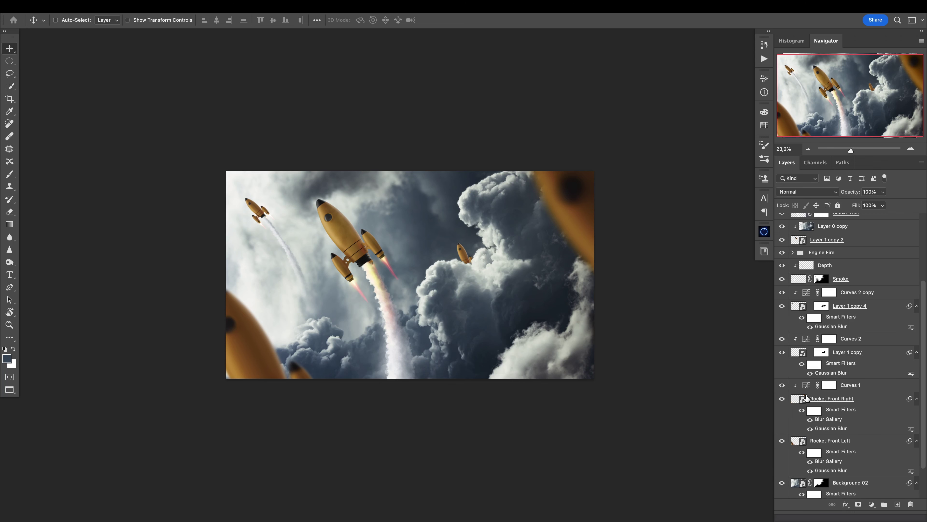
{"action": "left_click", "coordinate": [801, 399]}
{"action": "left_click", "coordinate": [797, 353]}
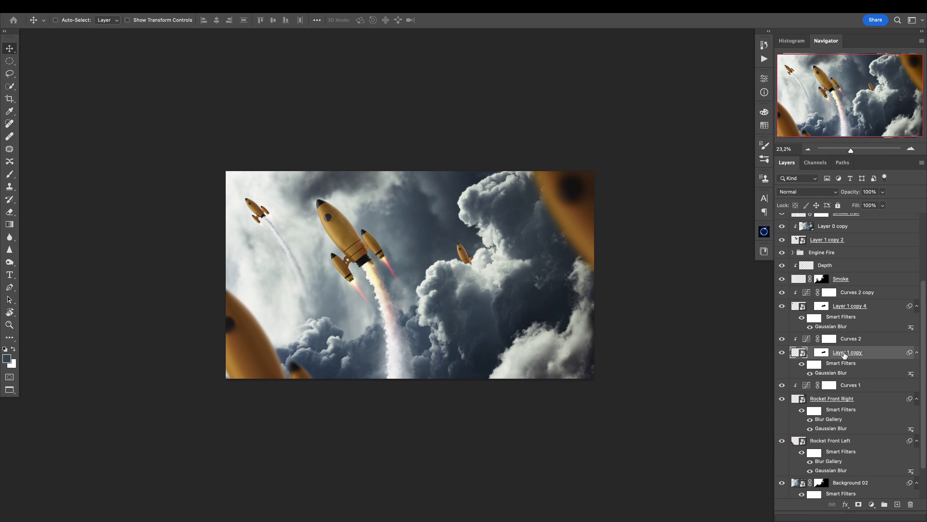
{"action": "double_click", "coordinate": [843, 352]}
{"action": "type", "text": "Rock"}
{"action": "type", "text": "et behind the clouds"}
{"action": "key", "text": "Return"}
Step: Identify the rocket on Layer 1 copy 4 by toggling its visibility, and rename the layer to "Rocket Back Left"
{"action": "left_click", "coordinate": [782, 306]}
{"action": "left_click", "coordinate": [782, 306]}
{"action": "double_click", "coordinate": [851, 304]}
{"action": "type", "text": "Rocket Back"}
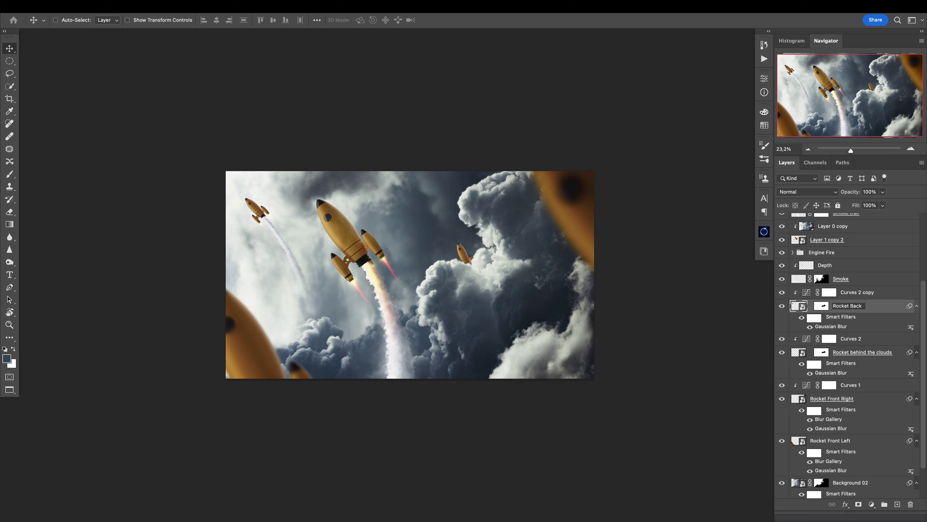
{"action": "type", "text": "Left"}
{"action": "key", "text": "Return"}
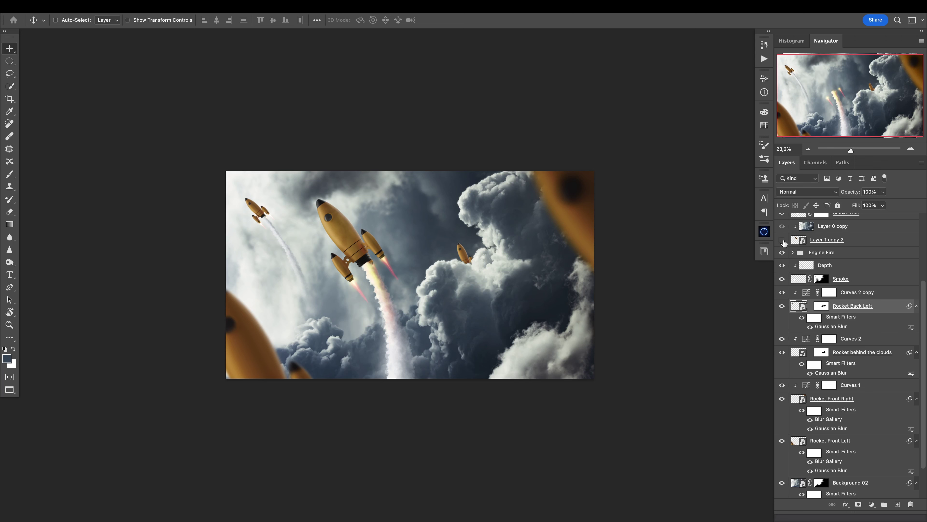
Step: Rename the Layer 1 copy 2 layer to "Main Rocket"
{"action": "double_click", "coordinate": [833, 239]}
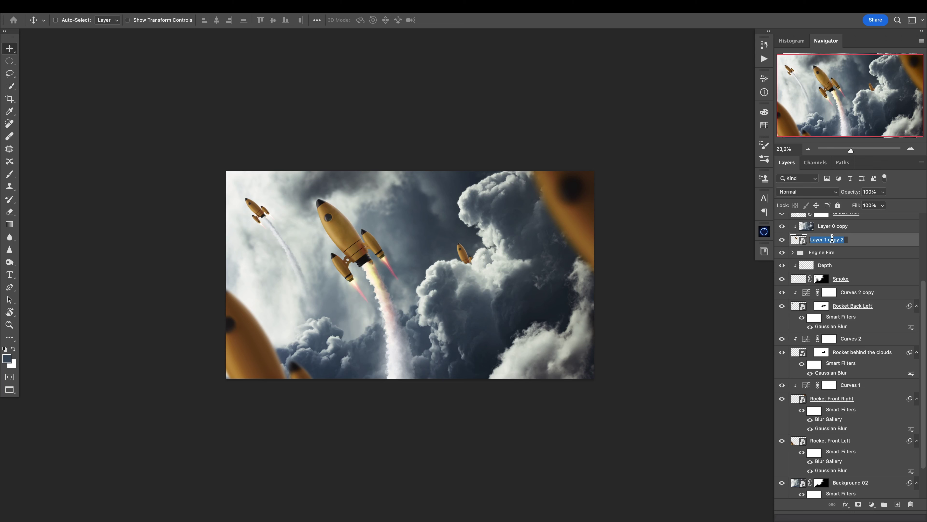
{"action": "type", "text": "Main Rocket"}
{"action": "key", "text": "Return"}
Step: Group the layers from Main Rocket up to Engone Glow and name the group "Main Rocket"
{"action": "scroll", "coordinate": [845, 234], "scroll_direction": "up", "scroll_amount": 5}
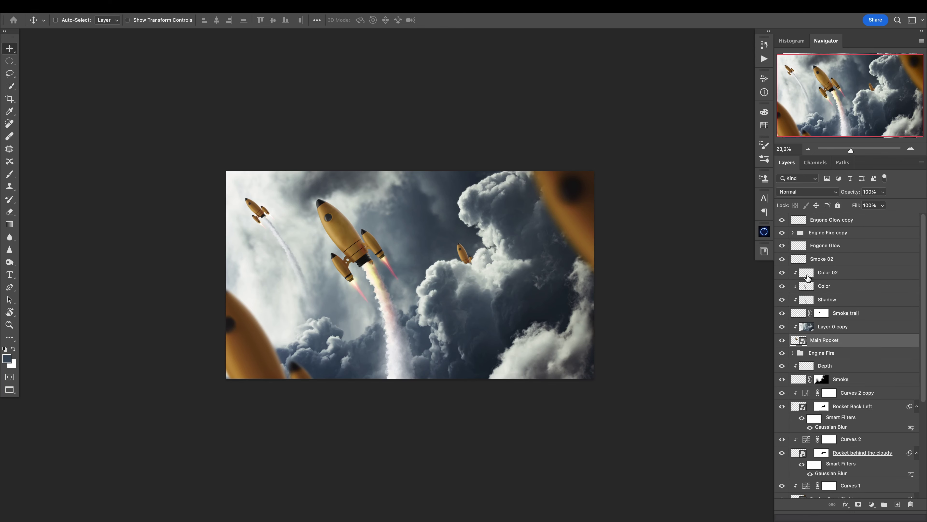
{"action": "left_click", "coordinate": [808, 278], "text": "shift"}
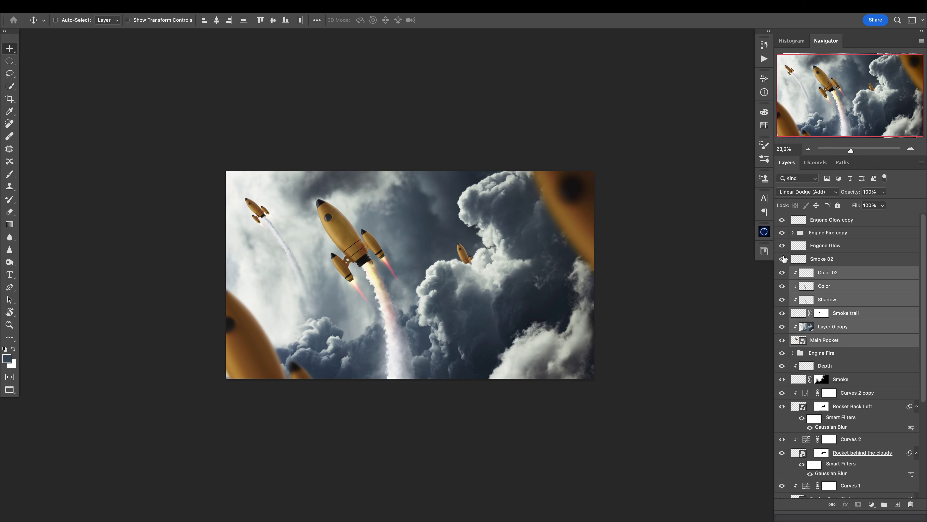
{"action": "left_click", "coordinate": [799, 249], "text": "shift"}
{"action": "key", "text": "ctrl+g"}
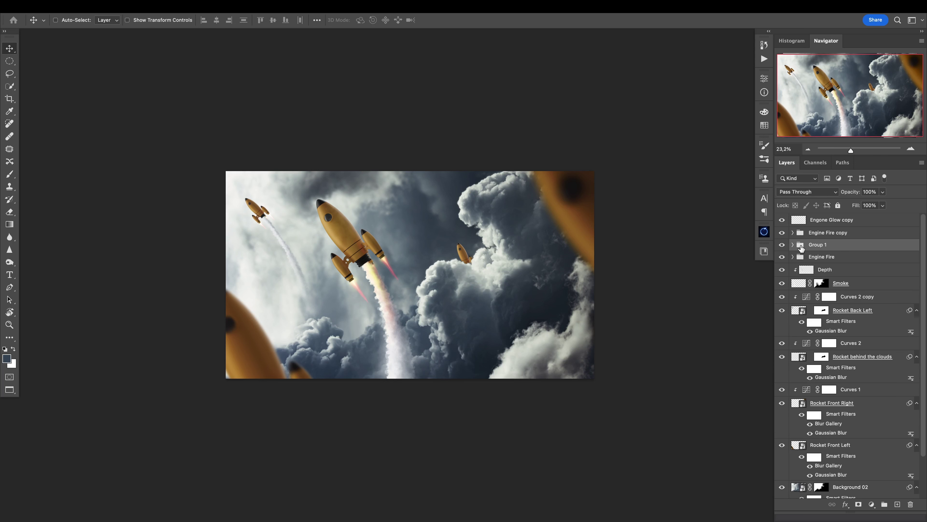
{"action": "double_click", "coordinate": [823, 245]}
{"action": "type", "text": "Main Rocket"}
{"action": "key", "text": "Return"}
Step: Move the Rocket Back Left, Curves 2 copy, Smoke and Depth layers above the Main Rocket group, directly below Engine Fire copy
{"action": "left_click", "coordinate": [804, 297], "text": "shift"}
{"action": "left_click", "coordinate": [804, 297]}
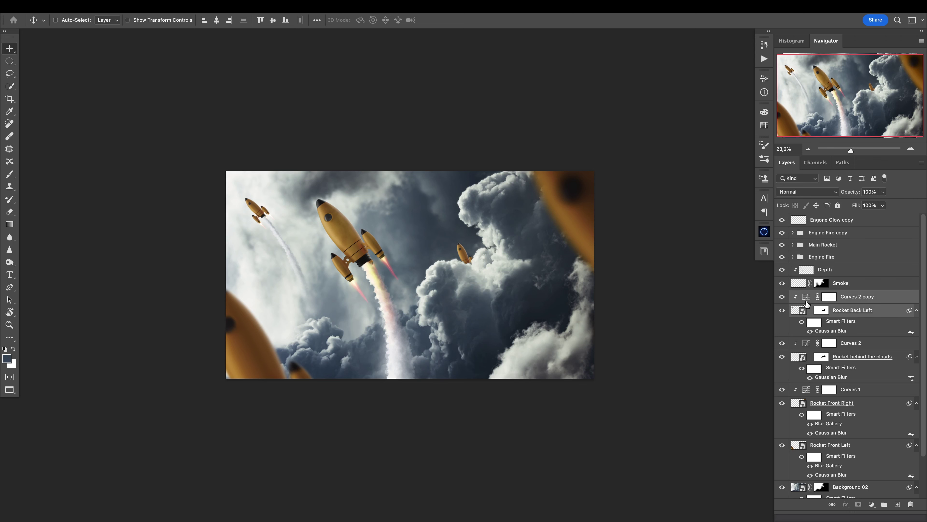
{"action": "left_click", "coordinate": [783, 284]}
{"action": "left_click", "coordinate": [782, 284]}
{"action": "left_click", "coordinate": [805, 273], "text": "shift"}
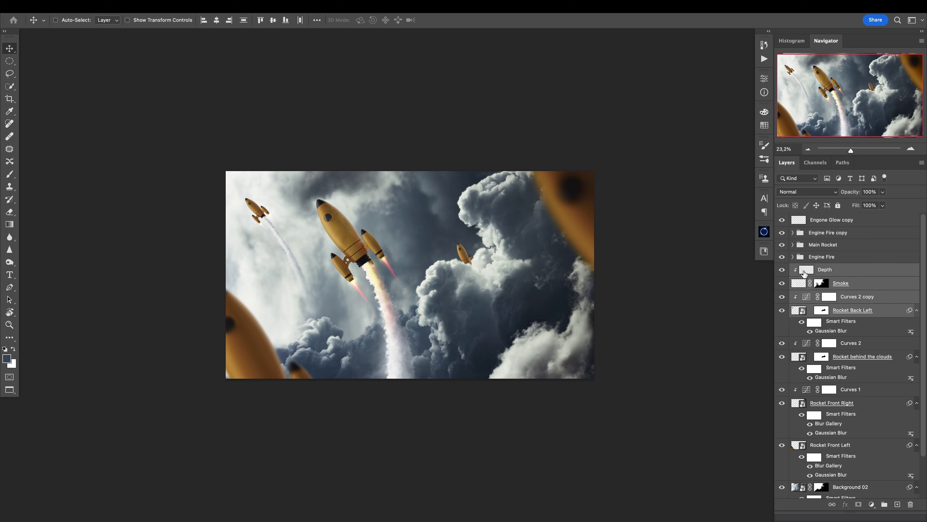
{"action": "left_click_drag", "start_coordinate": [808, 276], "coordinate": [823, 234]}
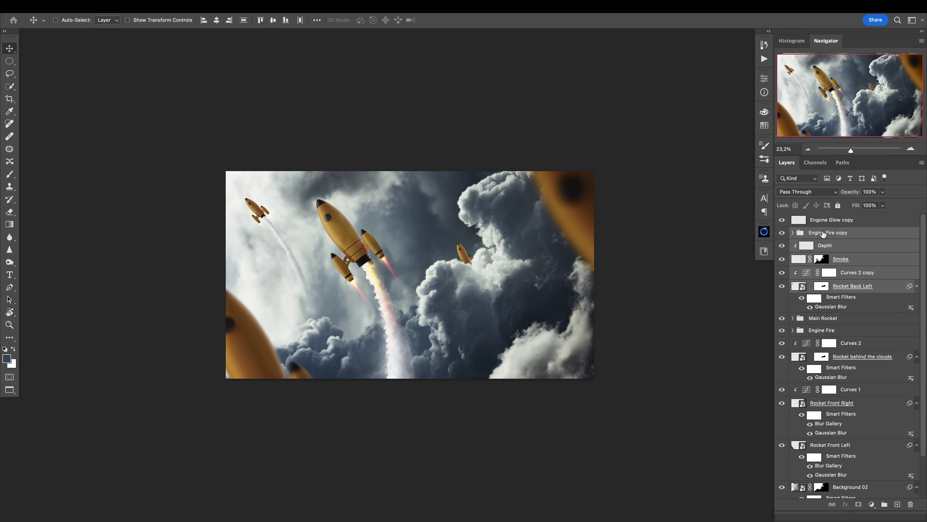
Step: Group the back-left rocket's layers with Engine Fire copy and Engone Glow copy, and name the group "Rocket Back Left"
{"action": "left_click", "coordinate": [822, 220]}
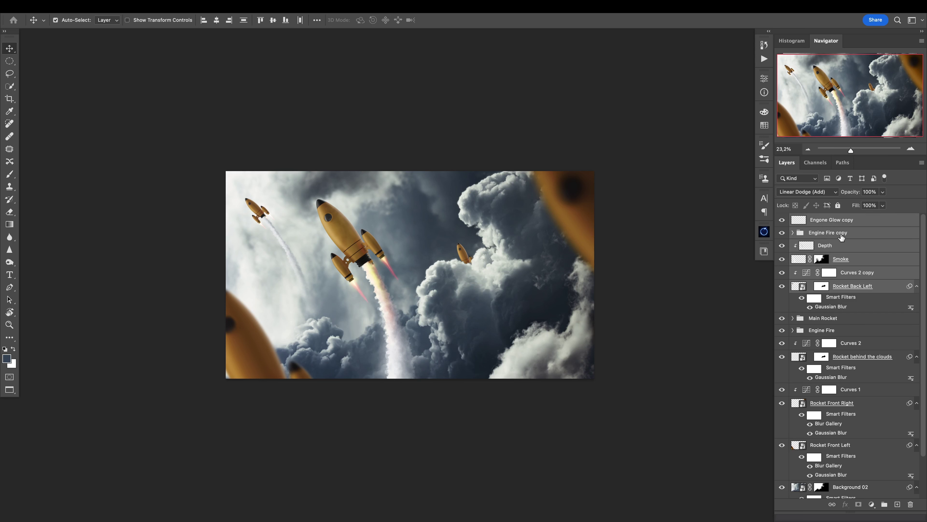
{"action": "key", "text": "super+f"}
{"action": "key", "text": "Escape"}
{"action": "key", "text": "super+g"}
{"action": "left_click", "coordinate": [783, 220]}
{"action": "left_click", "coordinate": [782, 219]}
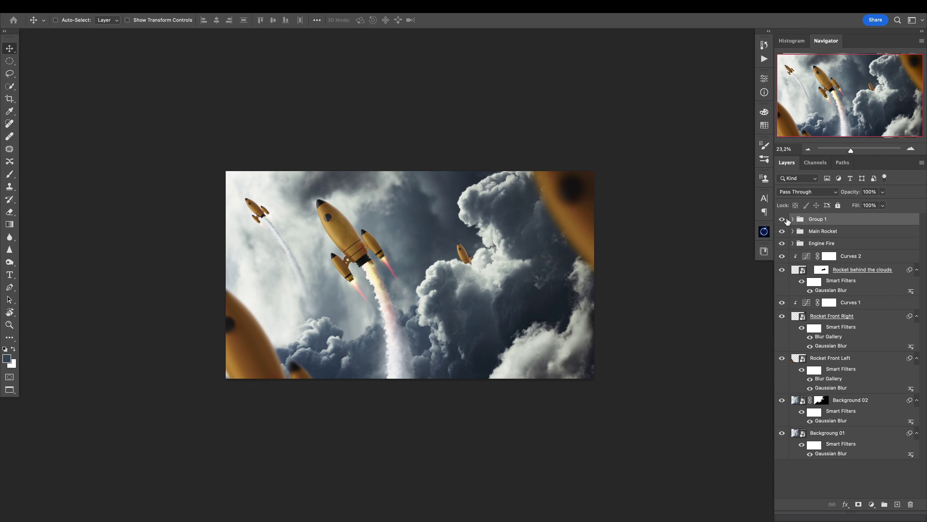
{"action": "double_click", "coordinate": [819, 220]}
{"action": "type", "text": "Rocket Back Left"}
{"action": "key", "text": "Return"}
{"action": "left_click", "coordinate": [796, 273]}
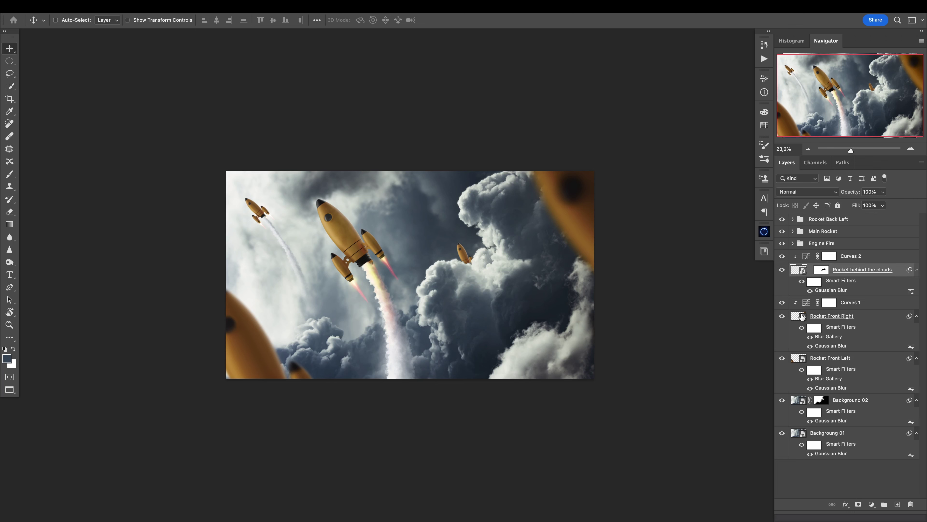
{"action": "left_click", "coordinate": [801, 317]}
{"action": "left_click", "coordinate": [800, 359]}
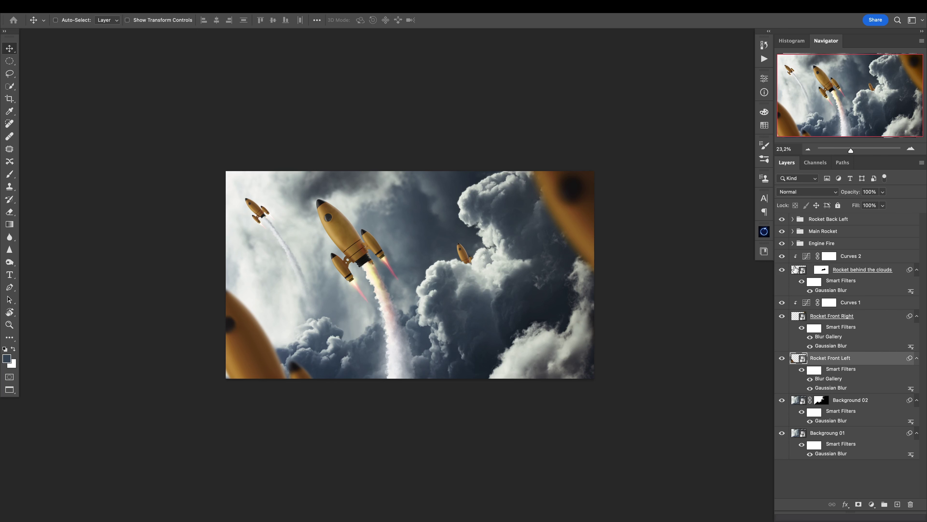
{"action": "scroll", "coordinate": [471, 258], "scroll_direction": "up", "scroll_amount": 3}
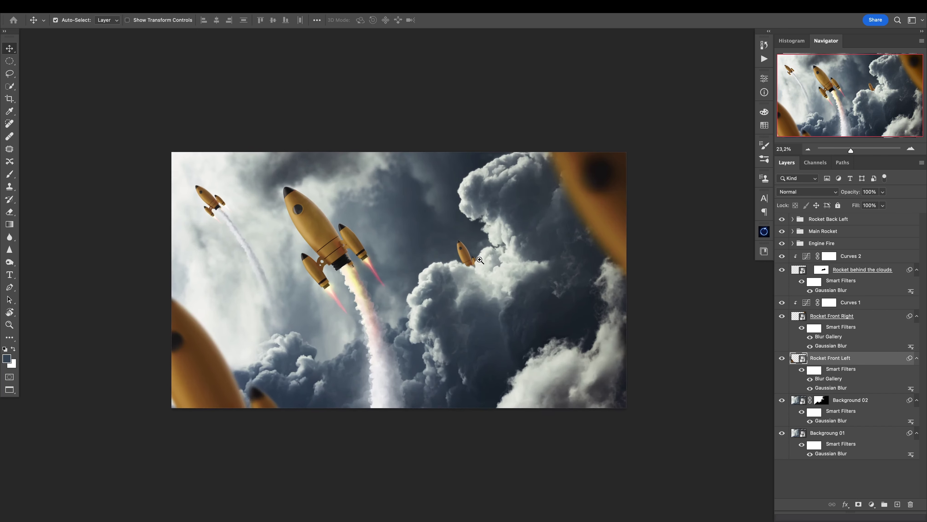
{"action": "left_click_drag", "start_coordinate": [496, 262], "coordinate": [491, 261]}
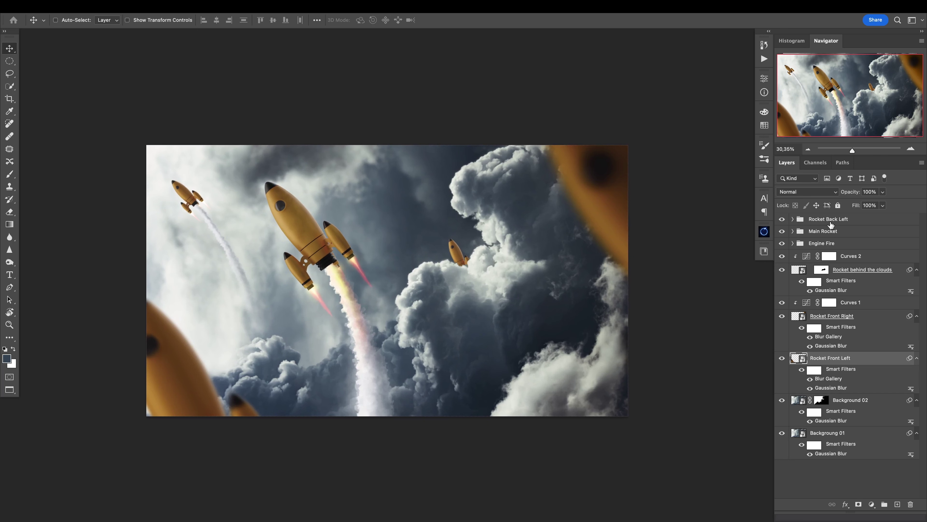
Step: Start a new Oniric glow above the Rocket Back Left group and set its threshold to 0.12 using the X-ray view
{"action": "left_click", "coordinate": [830, 223]}
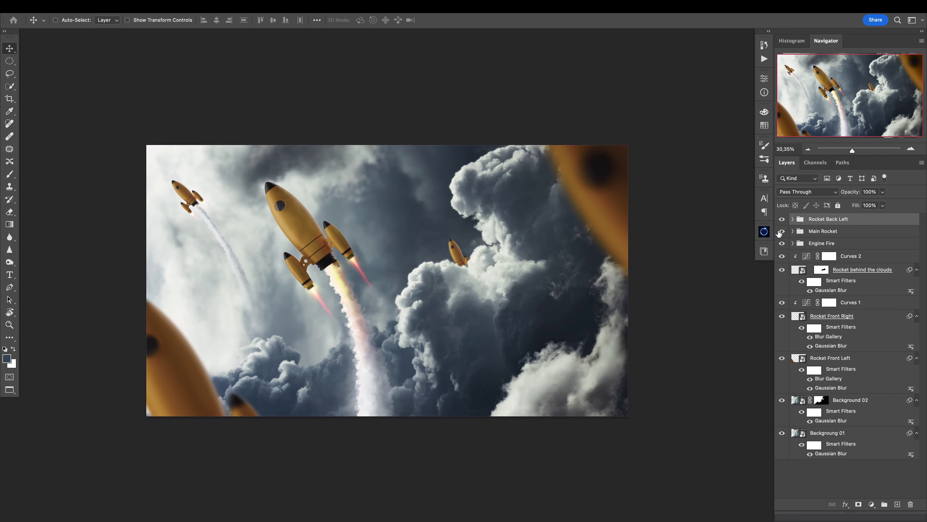
{"action": "left_click", "coordinate": [764, 231]}
{"action": "left_click", "coordinate": [685, 298]}
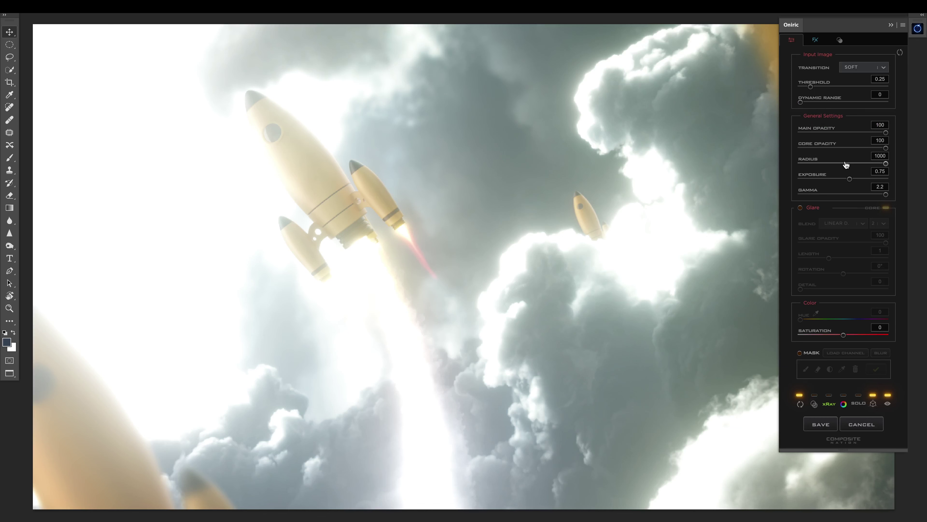
{"action": "left_click", "coordinate": [829, 403]}
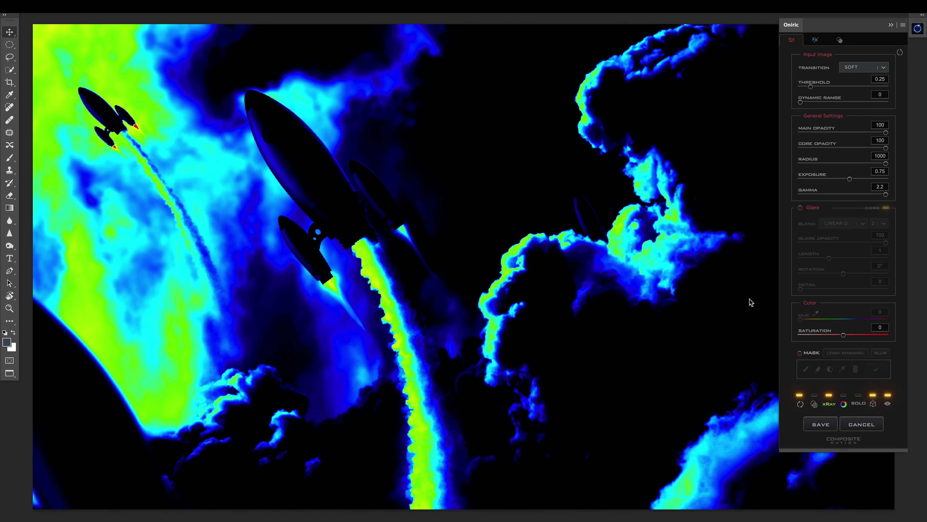
{"action": "left_click_drag", "start_coordinate": [811, 87], "coordinate": [807, 90]}
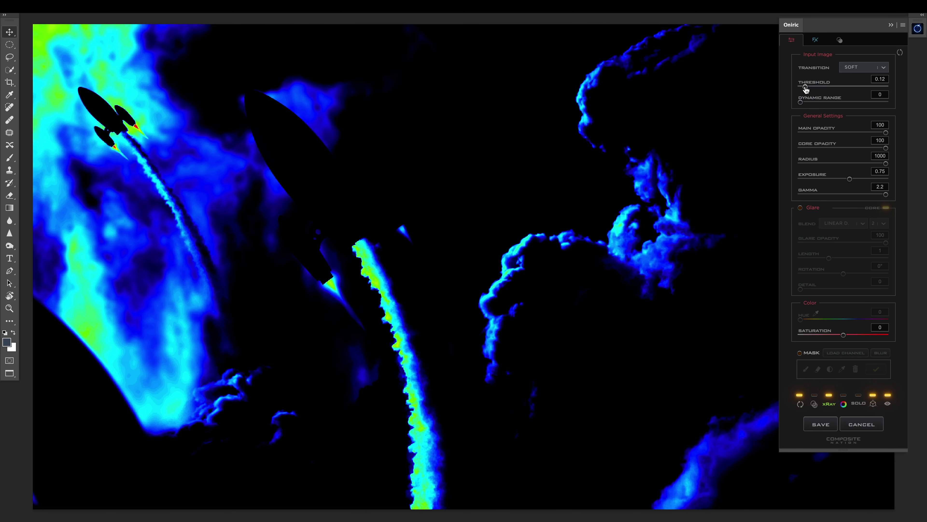
{"action": "left_click", "coordinate": [829, 401]}
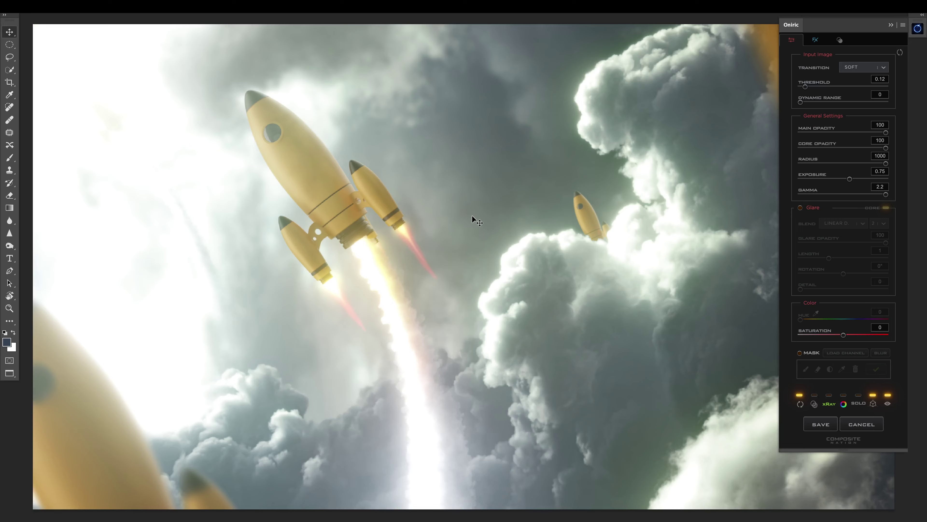
Step: Turn on colorization for the glow and set threshold 0.07, exposure +0.51 and gamma 1.37
{"action": "key", "text": "ctrl+minus"}
{"action": "key", "text": "ctrl+minus"}
{"action": "key", "text": "ctrl+minus"}
{"action": "key", "text": "space"}
{"action": "left_click_drag", "start_coordinate": [396, 157], "coordinate": [346, 165]}
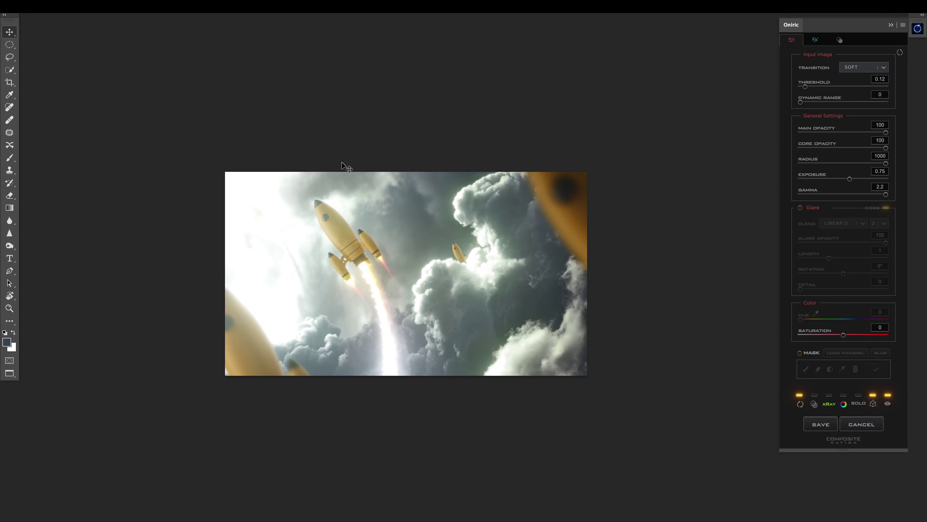
{"action": "left_click", "coordinate": [844, 404]}
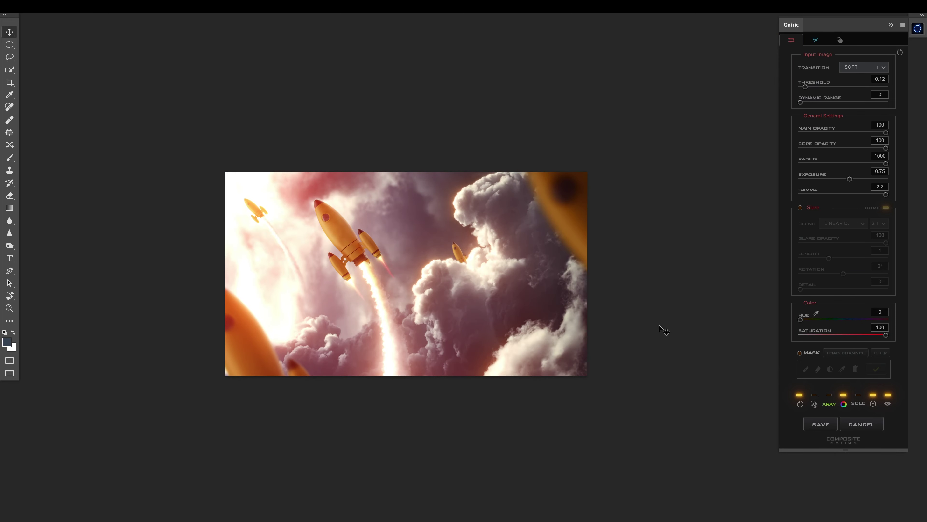
{"action": "left_click", "coordinate": [849, 179]}
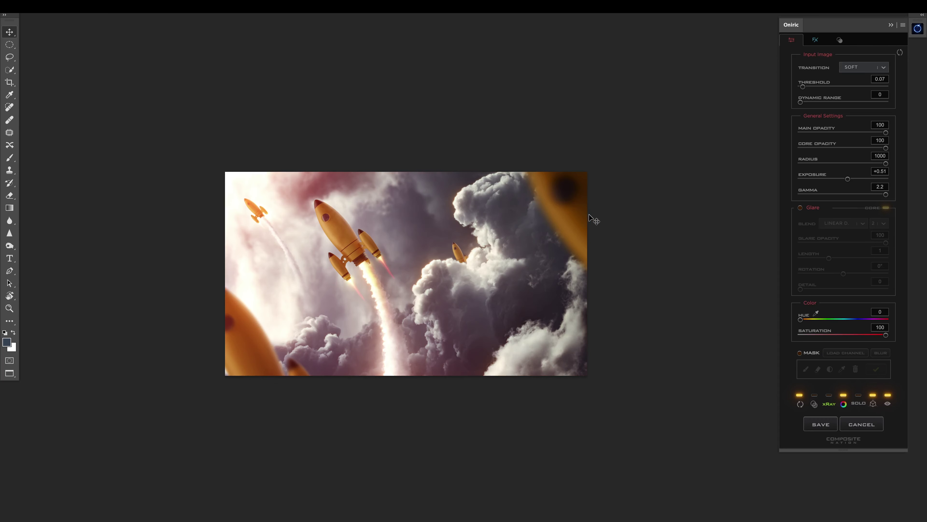
{"action": "left_click_drag", "start_coordinate": [885, 194], "coordinate": [854, 194]}
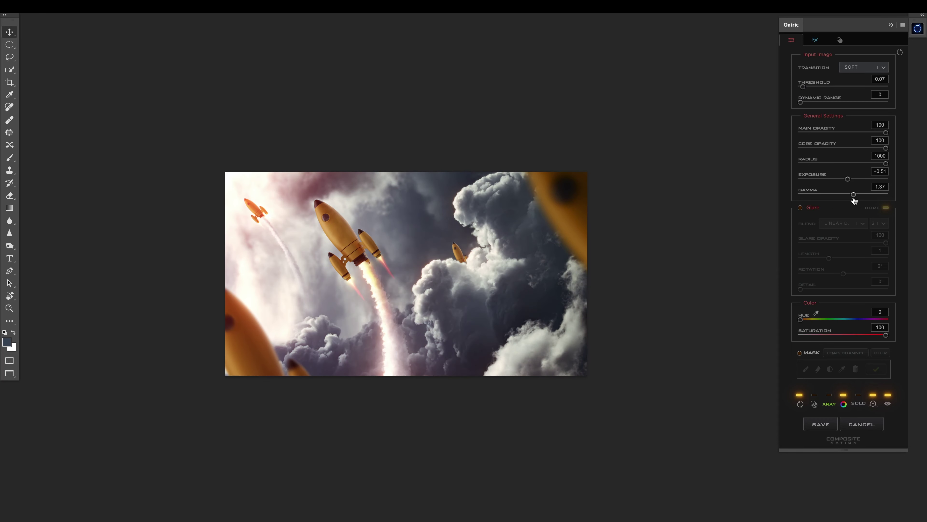
Step: Set the glow threshold to 0.15 using the X-ray view, save the glow and close the Oniric panel
{"action": "left_click", "coordinate": [828, 404]}
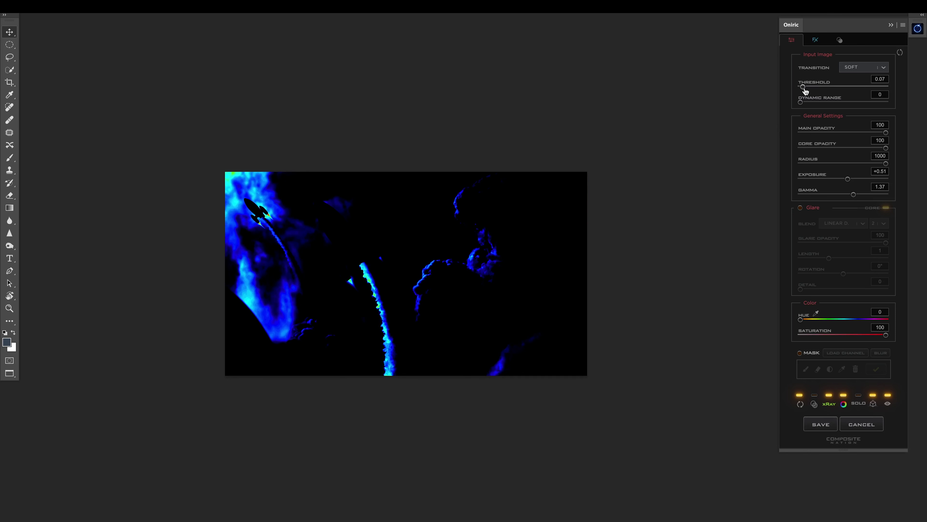
{"action": "left_click_drag", "start_coordinate": [806, 91], "coordinate": [808, 88]}
{"action": "left_click", "coordinate": [831, 404]}
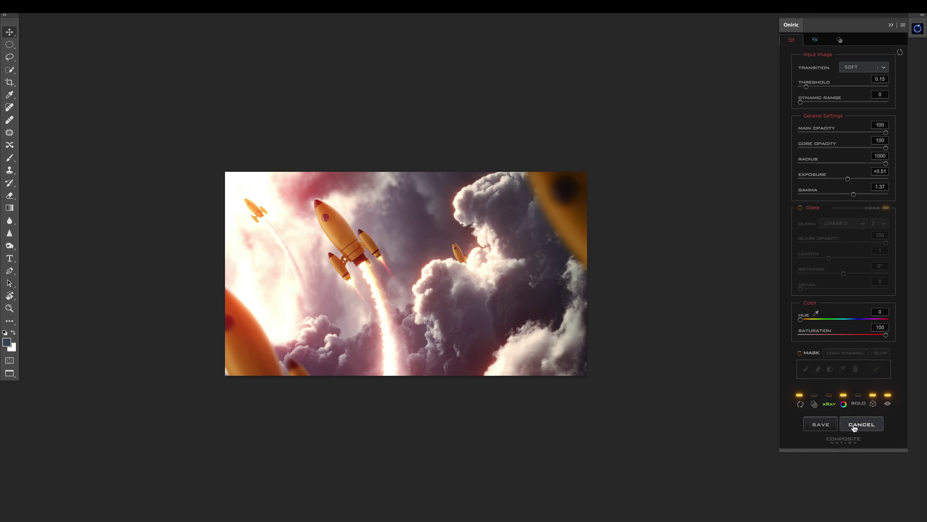
{"action": "left_click", "coordinate": [821, 424]}
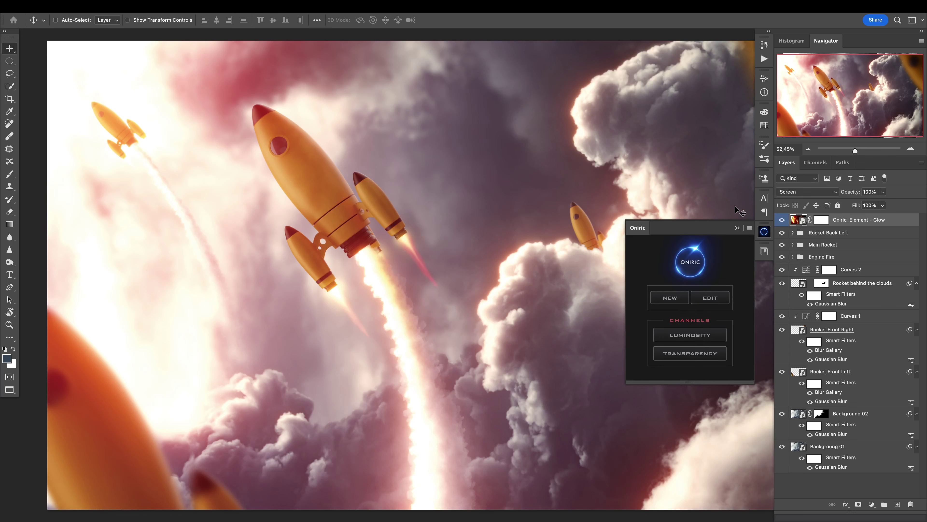
{"action": "left_click", "coordinate": [737, 228]}
Step: Add a Hue/Saturation adjustment layer clipped to the Oniric_Element - Glow layer
{"action": "left_click_drag", "start_coordinate": [544, 209], "coordinate": [466, 220]}
{"action": "left_click", "coordinate": [871, 504]}
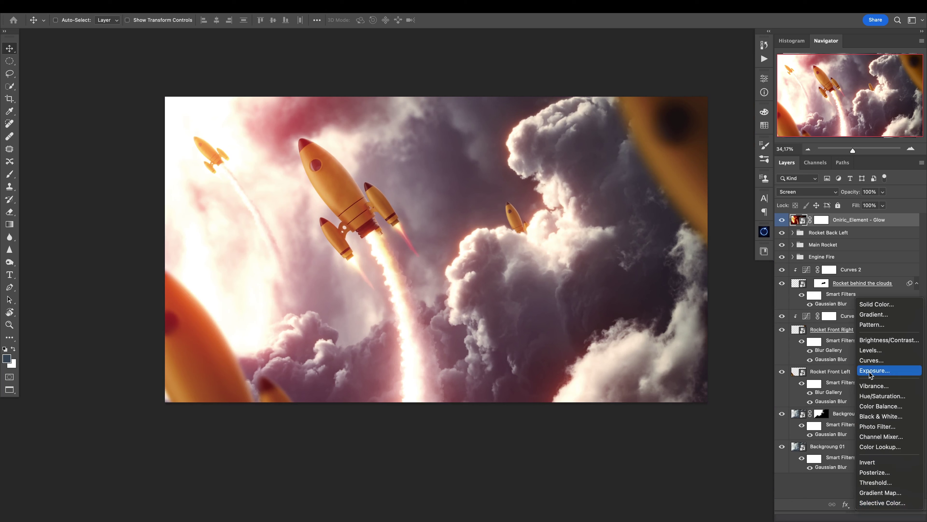
{"action": "left_click", "coordinate": [887, 396]}
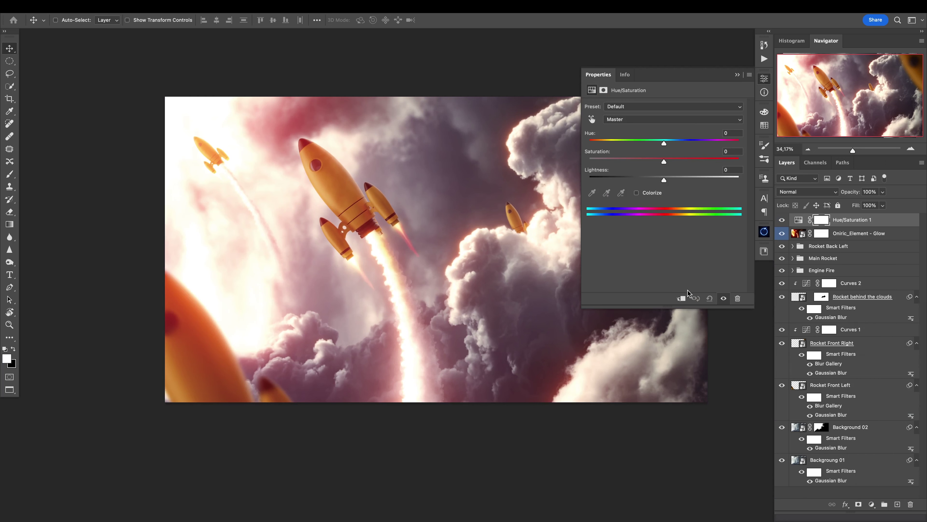
{"action": "left_click", "coordinate": [682, 299]}
Step: Set the glow's Hue/Saturation adjustment to hue +5, saturation -40 and lightness -3
{"action": "left_click_drag", "start_coordinate": [504, 266], "coordinate": [455, 267]}
{"action": "left_click_drag", "start_coordinate": [493, 210], "coordinate": [409, 211]}
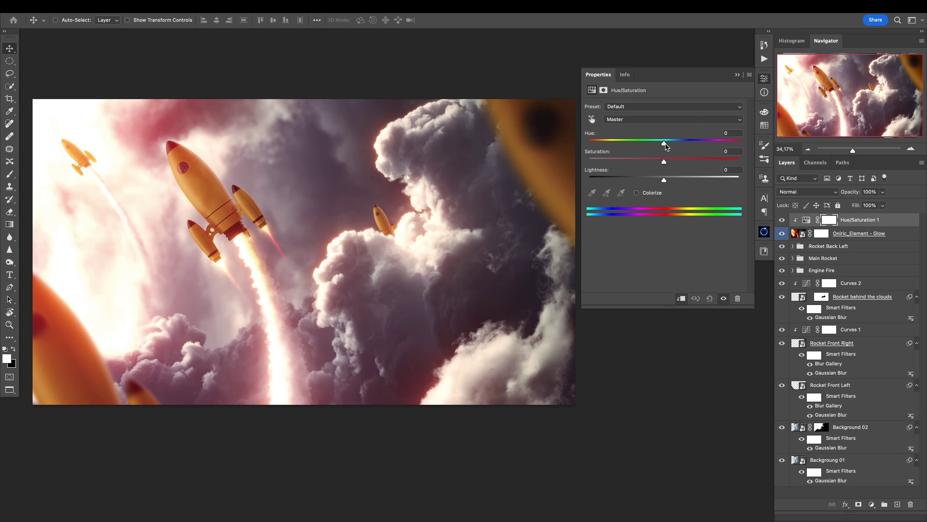
{"action": "left_click_drag", "start_coordinate": [665, 145], "coordinate": [664, 181]}
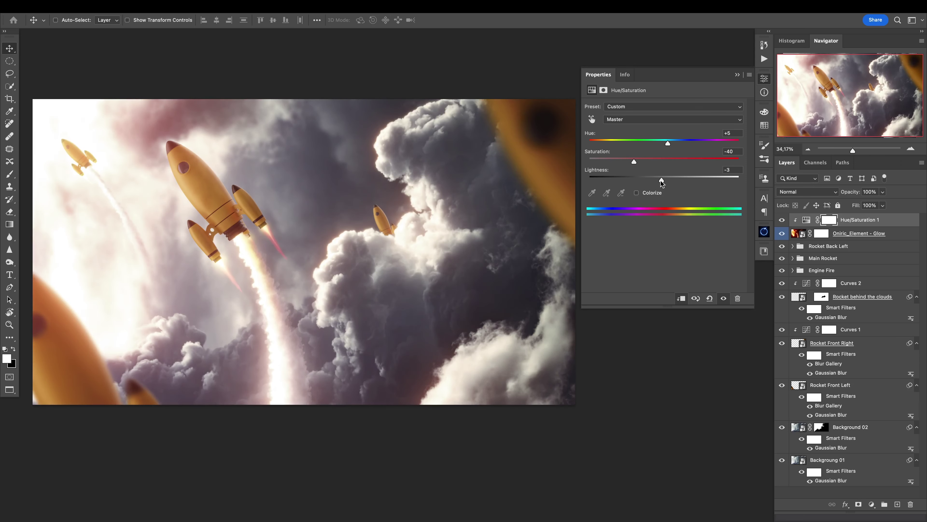
Step: Compare the composite with and without the Oniric_Element - Glow layer, and close the adjustment's properties
{"action": "left_click", "coordinate": [782, 233]}
{"action": "left_click", "coordinate": [782, 233]}
{"action": "left_click", "coordinate": [737, 74]}
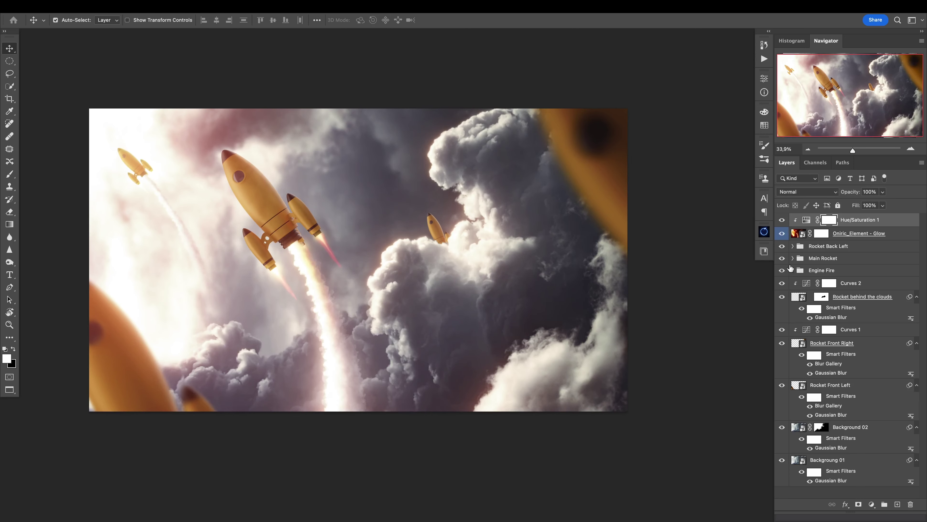
Step: Stamp all visible layers into a new top layer and convert it to a Smart Object
{"action": "key", "text": "ctrl+alt+shift+e"}
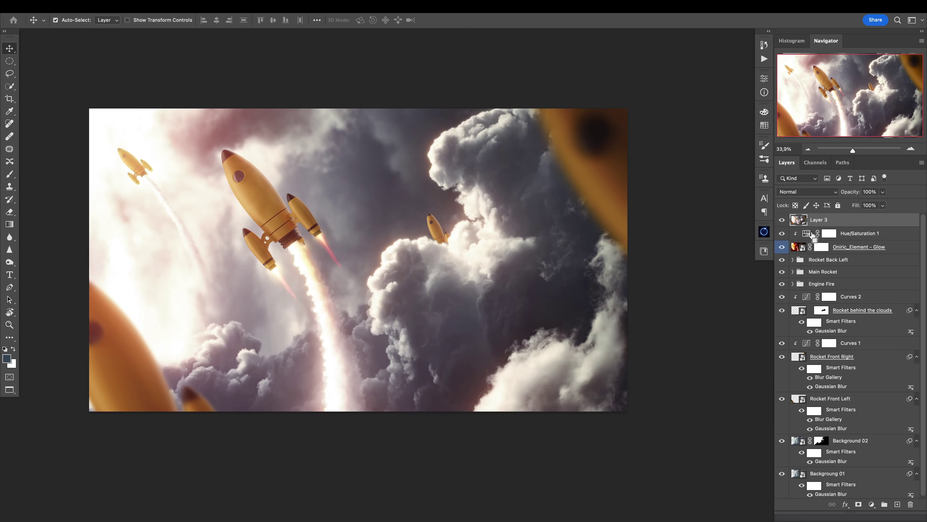
{"action": "right_click", "coordinate": [839, 223]}
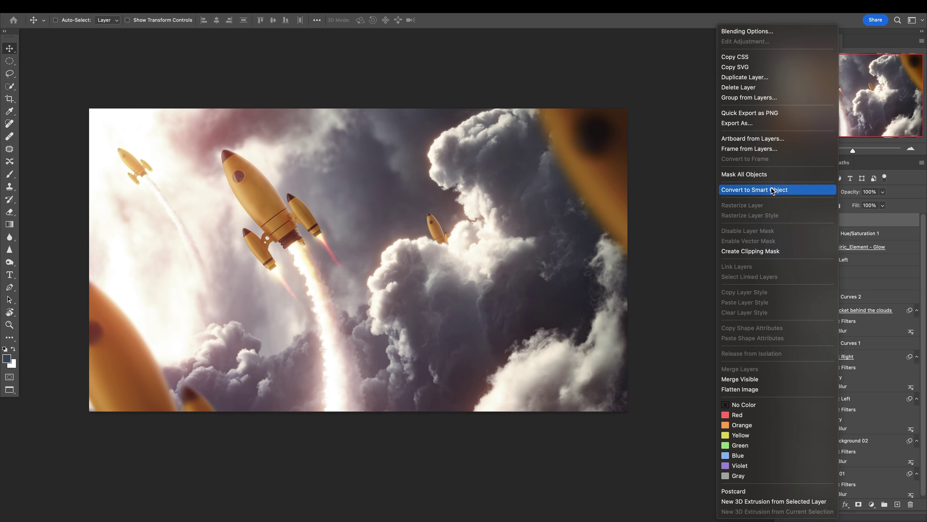
{"action": "left_click", "coordinate": [759, 190]}
Step: Open the Camera Raw Filter and set temperature -9, tint -13, contrast +31, shadows +17, blacks -25, texture +17, clarity +10, dehaze -1, vibrance +15, saturation -8
{"action": "left_click", "coordinate": [221, 7]}
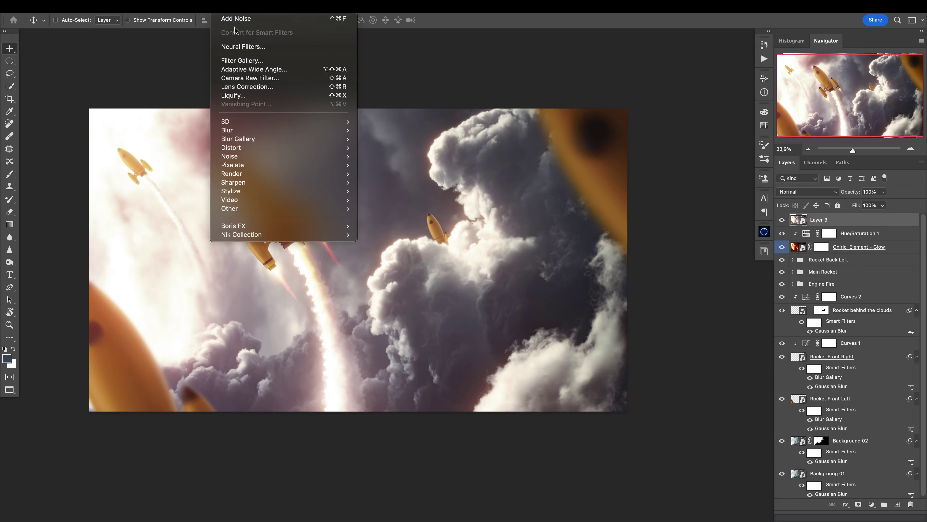
{"action": "left_click", "coordinate": [258, 79]}
{"action": "left_click", "coordinate": [268, 78]}
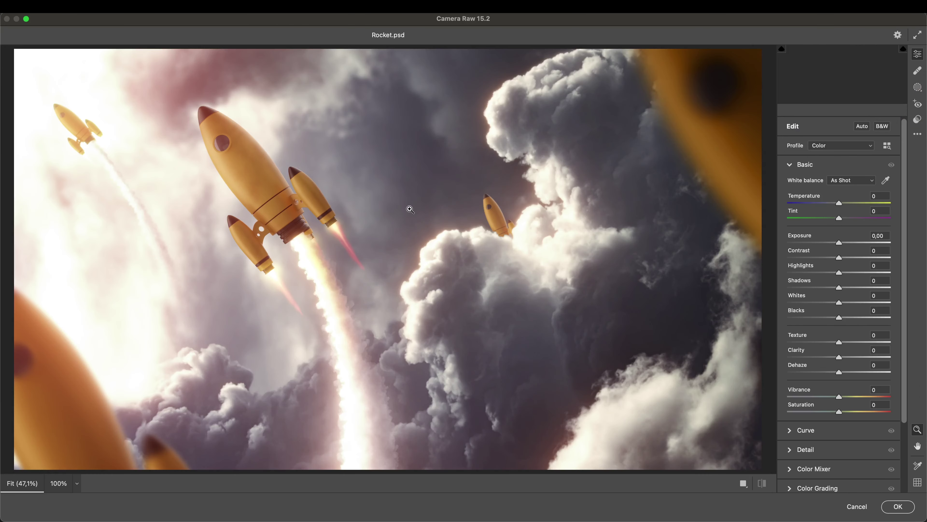
{"action": "left_click_drag", "start_coordinate": [840, 257], "coordinate": [857, 258]}
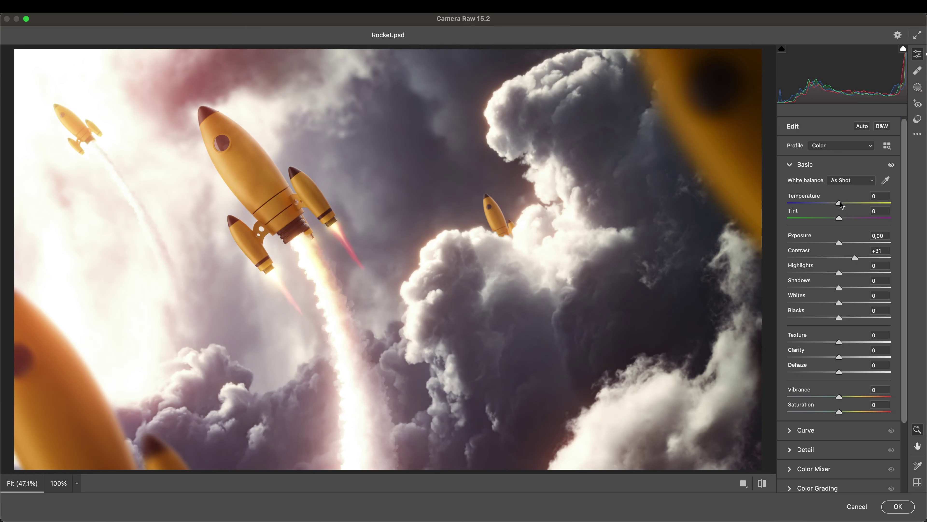
{"action": "left_click_drag", "start_coordinate": [840, 202], "coordinate": [834, 219]}
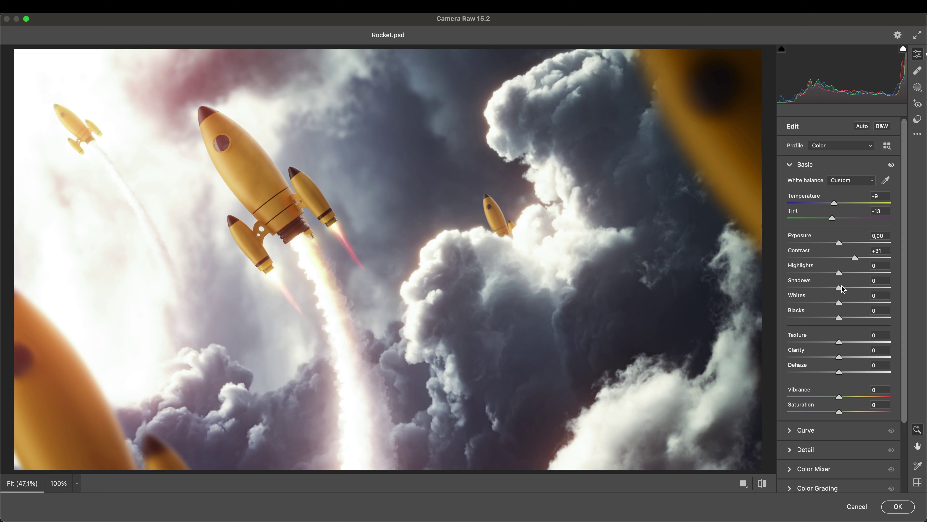
{"action": "left_click_drag", "start_coordinate": [839, 288], "coordinate": [840, 373]}
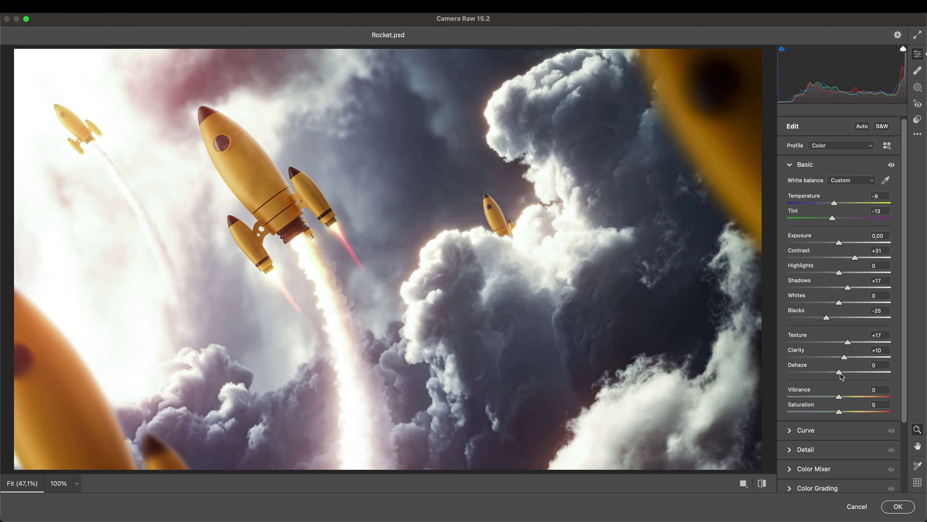
{"action": "mouse_move", "coordinate": [839, 397]}
{"action": "left_mouse_down"}
{"action": "mouse_move", "coordinate": [847, 397]}
{"action": "mouse_move", "coordinate": [835, 412]}
{"action": "left_mouse_up"}
Step: Add a subtle vignette with amount -9 and feather 100 in the Camera Raw effects
{"action": "scroll", "coordinate": [897, 368], "scroll_direction": "down", "scroll_amount": 5}
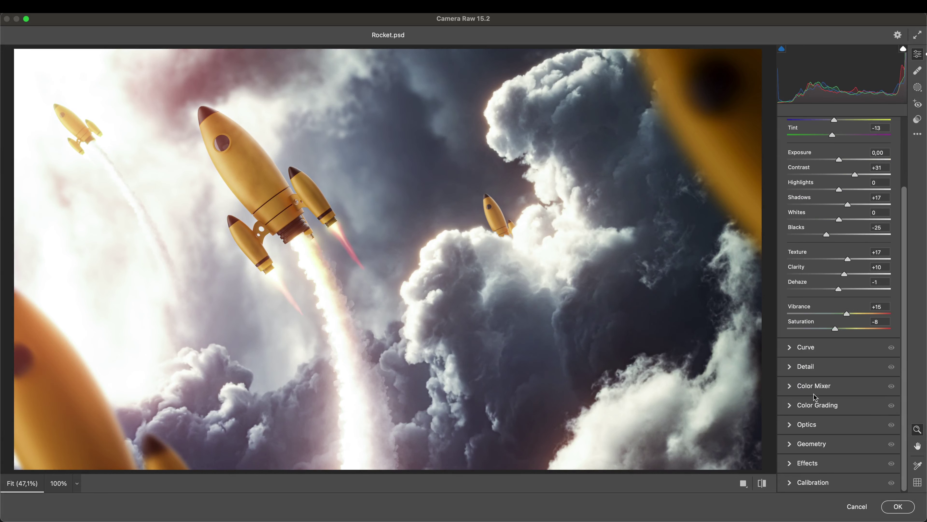
{"action": "left_click", "coordinate": [809, 461]}
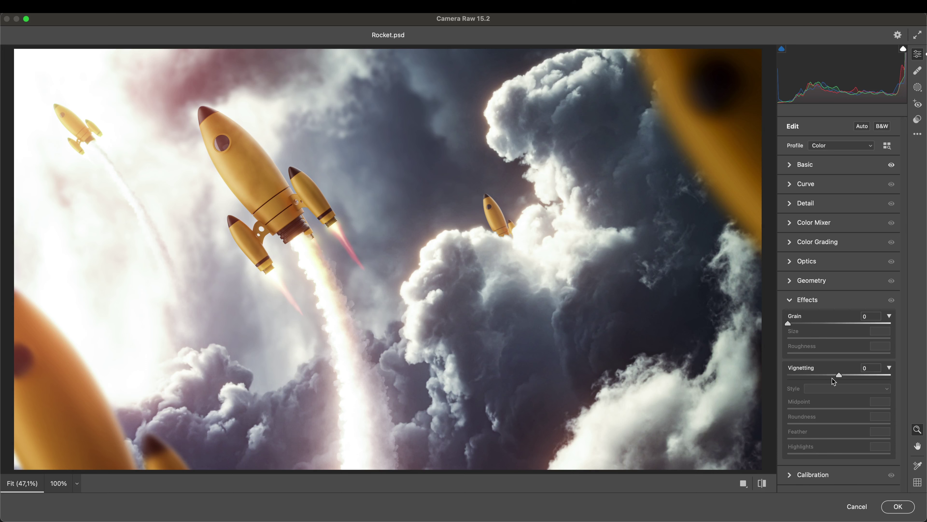
{"action": "left_click_drag", "start_coordinate": [829, 375], "coordinate": [838, 374]}
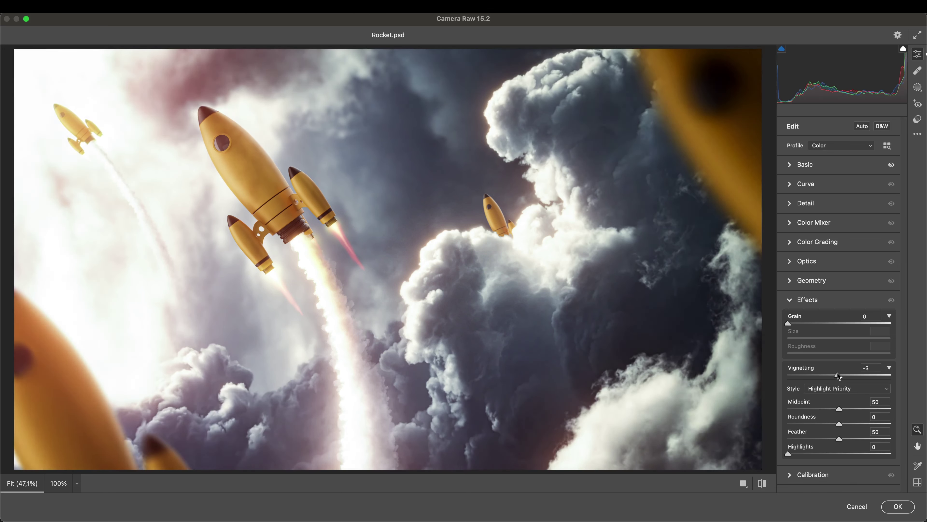
{"action": "left_click_drag", "start_coordinate": [839, 438], "coordinate": [891, 438]}
{"action": "left_click_drag", "start_coordinate": [838, 375], "coordinate": [835, 376]}
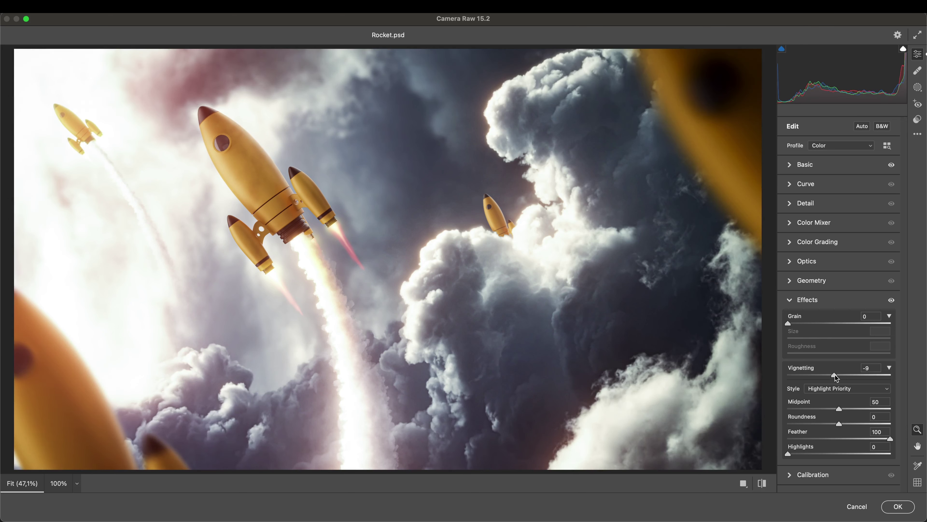
Step: Tint the shadows blue with Color Grading by adjusting their hue and saturation
{"action": "left_click", "coordinate": [815, 224]}
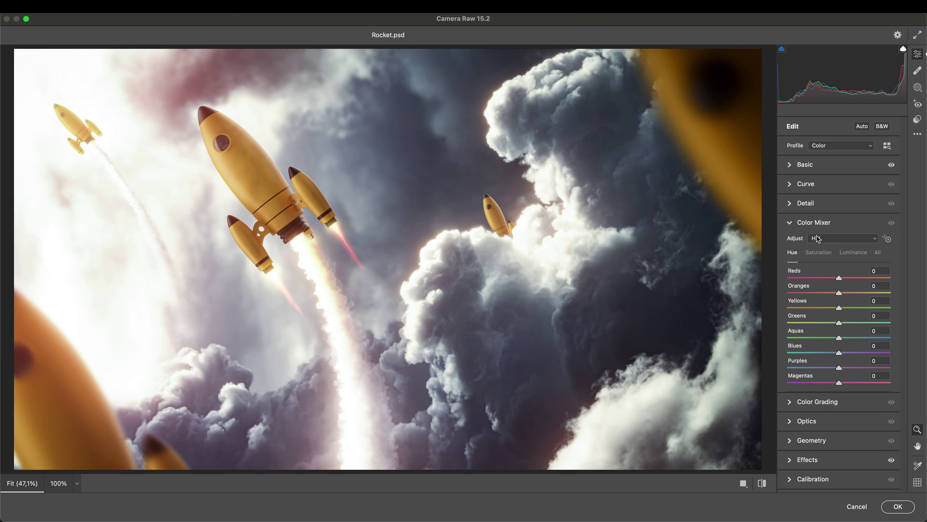
{"action": "left_click", "coordinate": [809, 403]}
{"action": "left_click", "coordinate": [835, 257]}
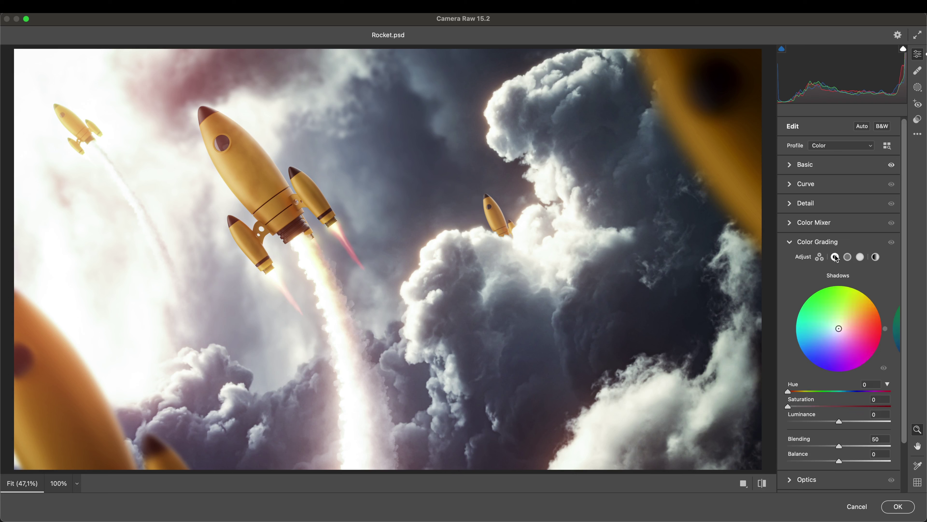
{"action": "left_click_drag", "start_coordinate": [845, 391], "coordinate": [850, 391]}
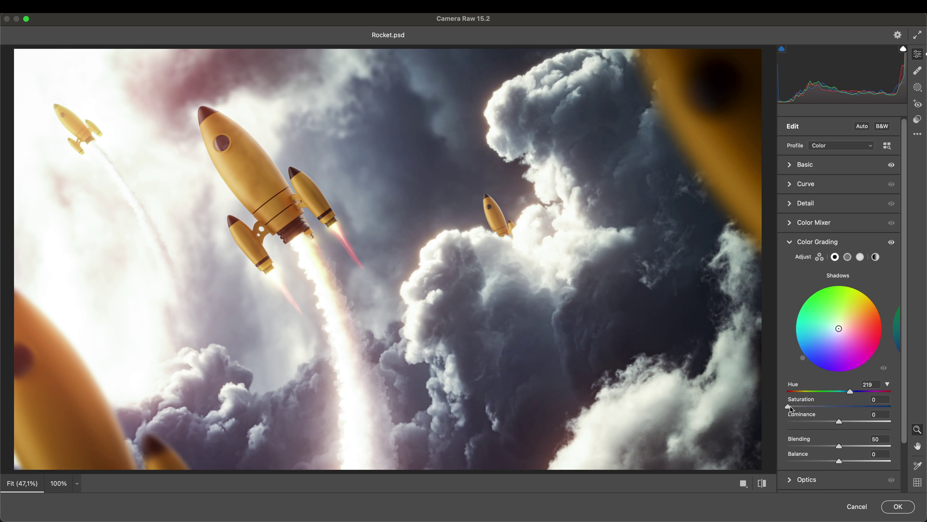
{"action": "left_click_drag", "start_coordinate": [789, 407], "coordinate": [854, 398]}
Step: Grade the midtones with hue 185 and saturation 8, and the highlights with hue 54 and saturation 19
{"action": "left_click", "coordinate": [848, 257]}
{"action": "mouse_move", "coordinate": [788, 404]}
{"action": "left_mouse_down"}
{"action": "mouse_move", "coordinate": [839, 392]}
{"action": "mouse_move", "coordinate": [849, 392]}
{"action": "mouse_move", "coordinate": [825, 396]}
{"action": "mouse_move", "coordinate": [856, 403]}
{"action": "mouse_move", "coordinate": [787, 410]}
{"action": "mouse_move", "coordinate": [797, 410]}
{"action": "left_mouse_up"}
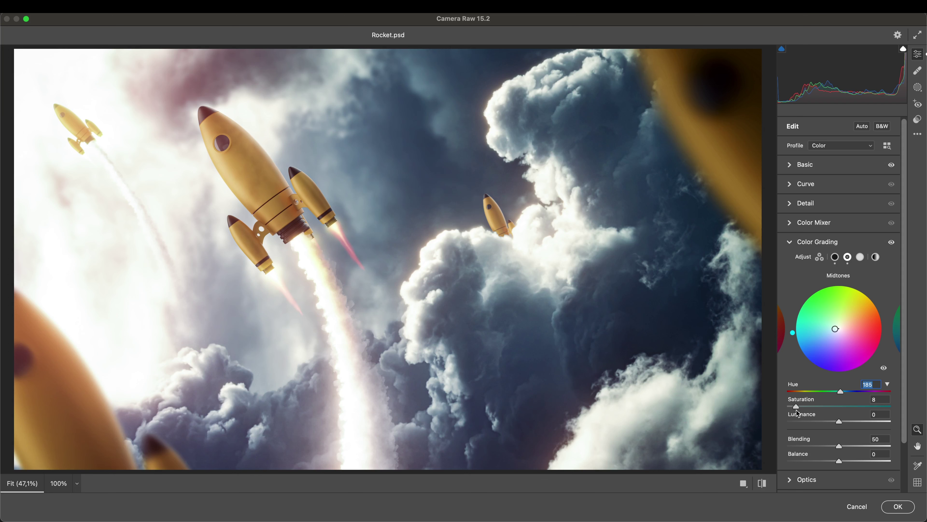
{"action": "left_click", "coordinate": [861, 257]}
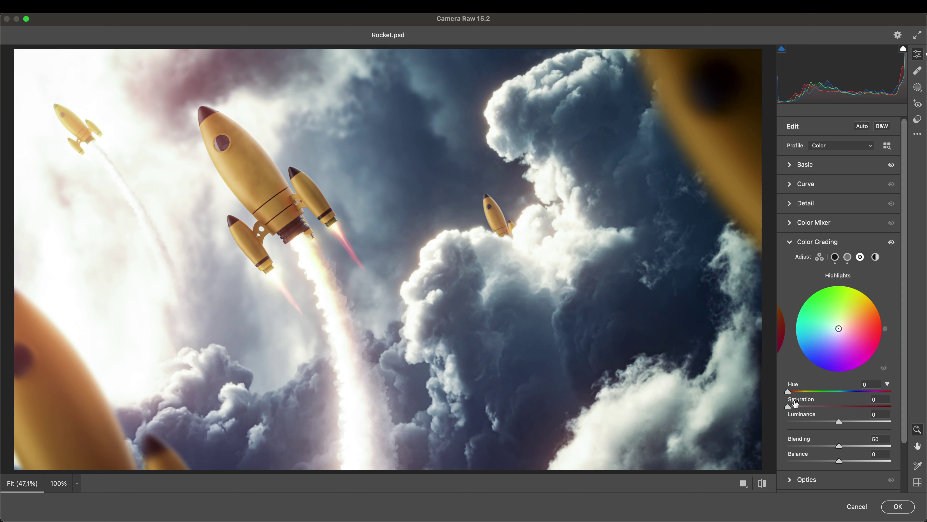
{"action": "left_click_drag", "start_coordinate": [789, 406], "coordinate": [803, 392]}
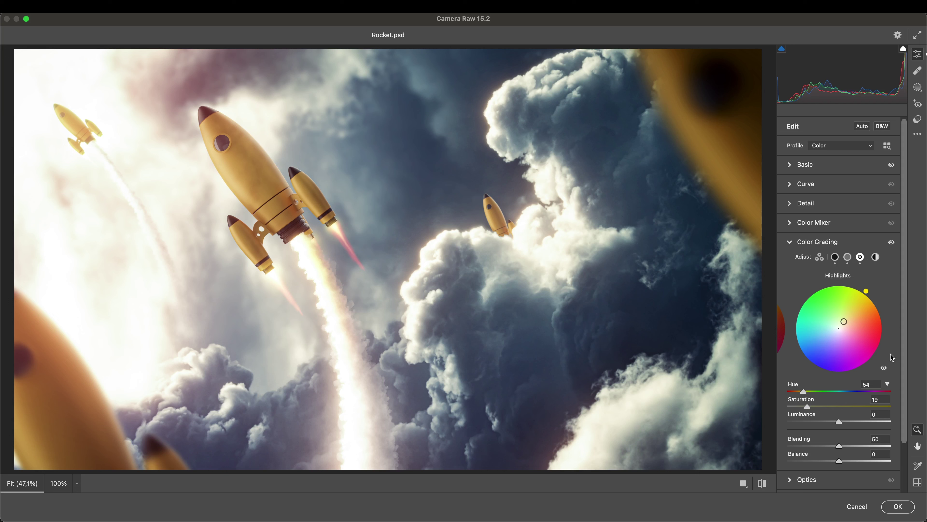
Step: In the camera calibration, raise the red primary hue slightly and lower the blue primary hue, and compare the grade with the original
{"action": "left_click_drag", "start_coordinate": [902, 352], "coordinate": [893, 440]}
{"action": "left_click", "coordinate": [817, 482]}
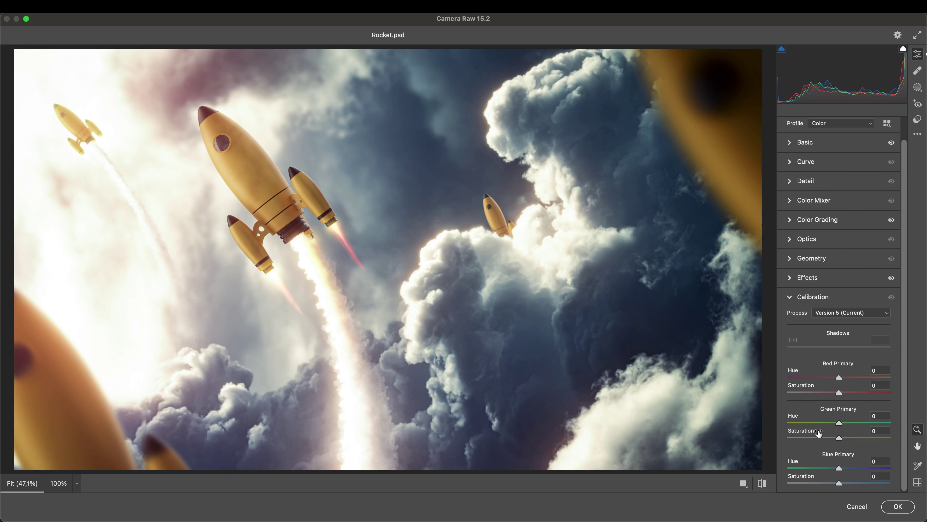
{"action": "left_click_drag", "start_coordinate": [840, 379], "coordinate": [845, 377]}
{"action": "left_click_drag", "start_coordinate": [840, 469], "coordinate": [829, 470]}
{"action": "left_click_drag", "start_coordinate": [846, 378], "coordinate": [843, 378]}
{"action": "key", "text": "super+alt+p"}
{"action": "key", "text": "super+alt+p"}
Step: Add light sharpening with masking 55 and apply the Camera Raw filter to the stamped layer
{"action": "left_click", "coordinate": [808, 185]}
{"action": "left_click_drag", "start_coordinate": [790, 225], "coordinate": [868, 227]}
{"action": "left_click_drag", "start_coordinate": [788, 272], "coordinate": [844, 273]}
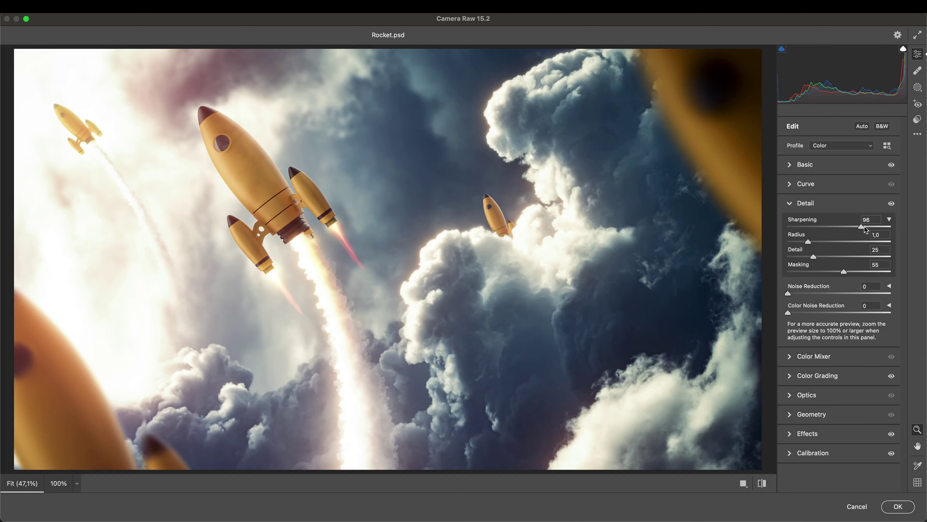
{"action": "left_click_drag", "start_coordinate": [865, 227], "coordinate": [804, 227]}
{"action": "key", "text": "Return"}
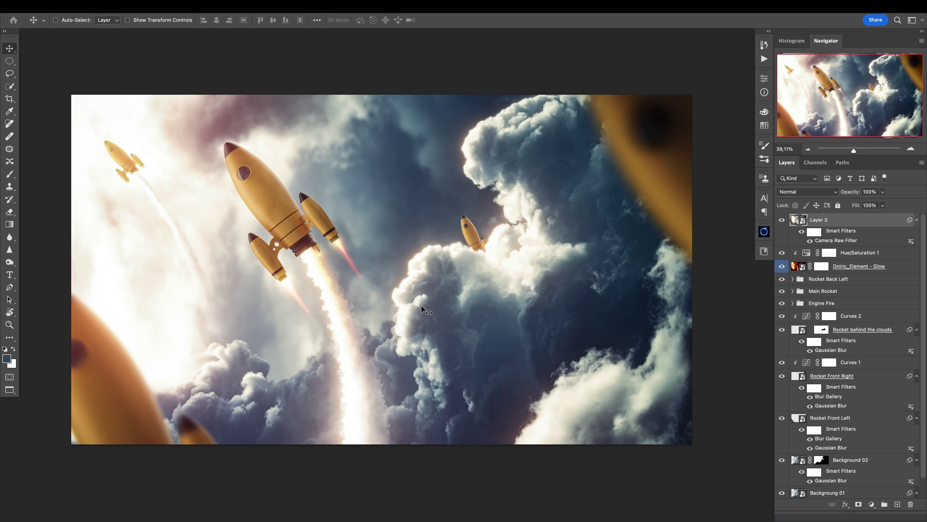
{"action": "left_click_drag", "start_coordinate": [432, 306], "coordinate": [436, 296]}
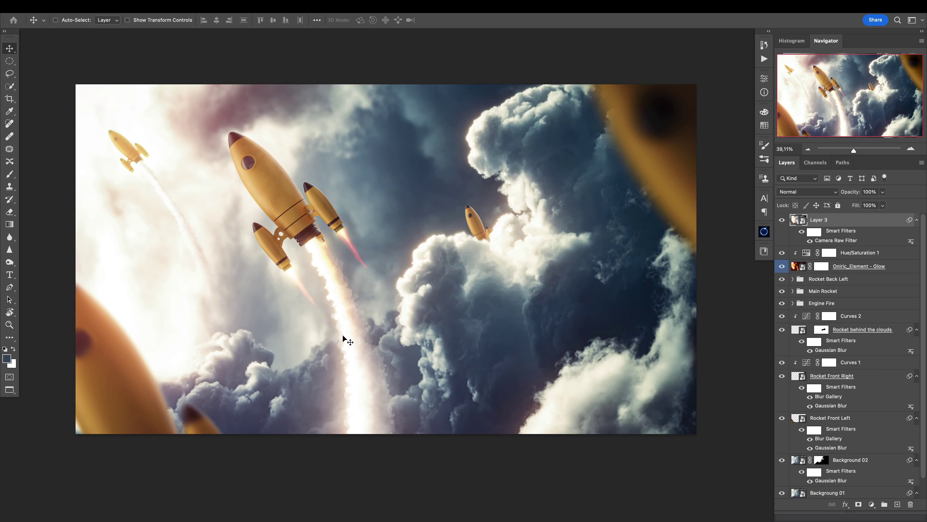
{"action": "scroll", "coordinate": [432, 273], "scroll_direction": "up", "scroll_amount": 1}
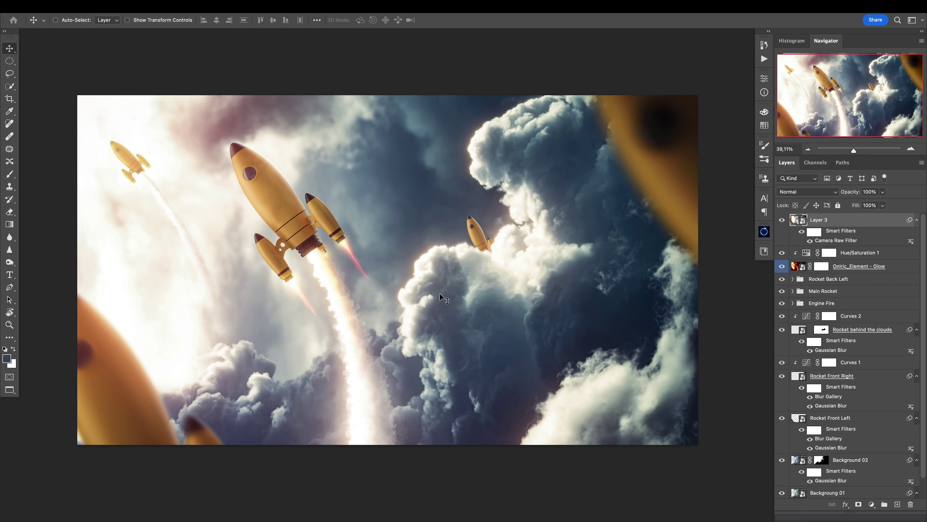